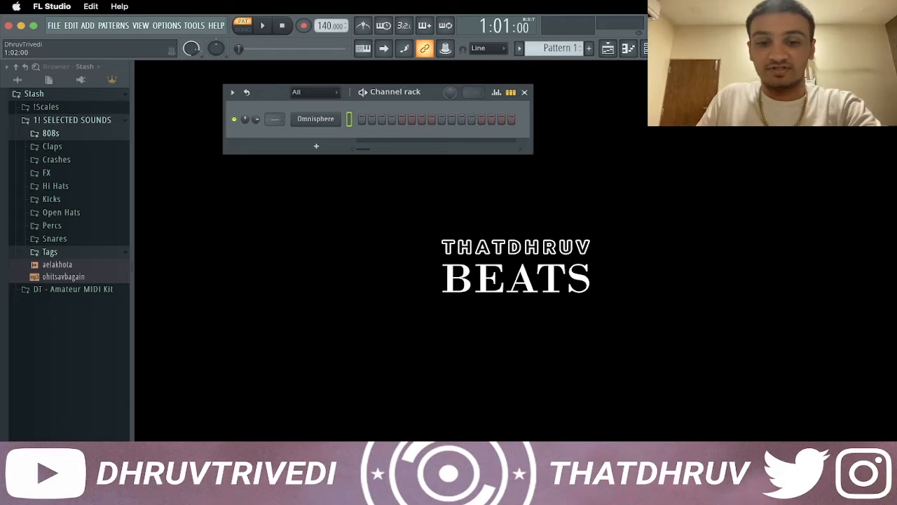
# Import the downloaded melody file into the Omnisphere channel and open that channel's piano roll
pyautogui.click(517, 488)
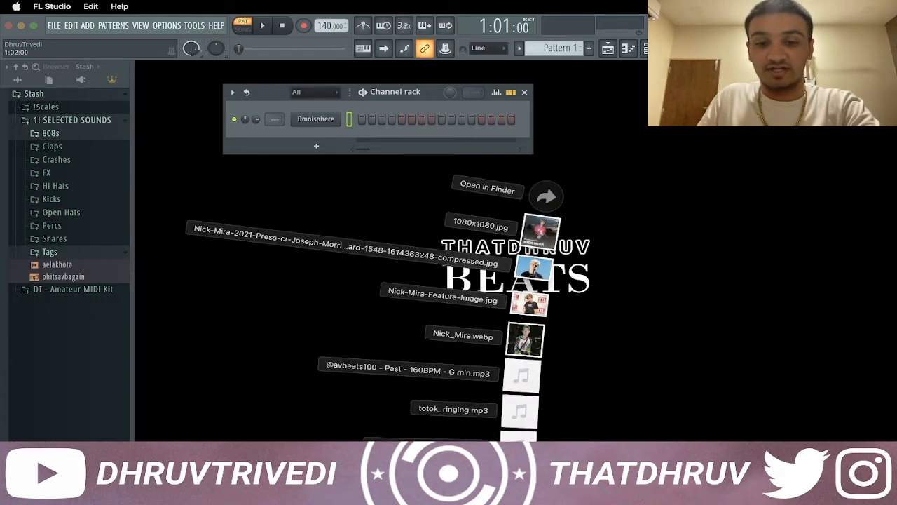
pyautogui.moveTo(519, 436); pyautogui.dragTo(343, 121)
pyautogui.rightClick(344, 121)
pyautogui.click(364, 116)
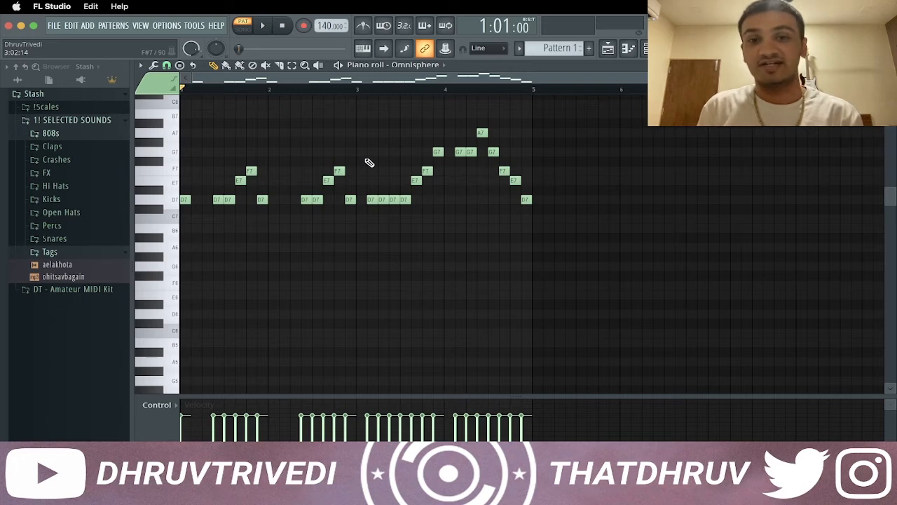
# Play back the imported Omnisphere melody
pyautogui.scroll(2, 378, 199)
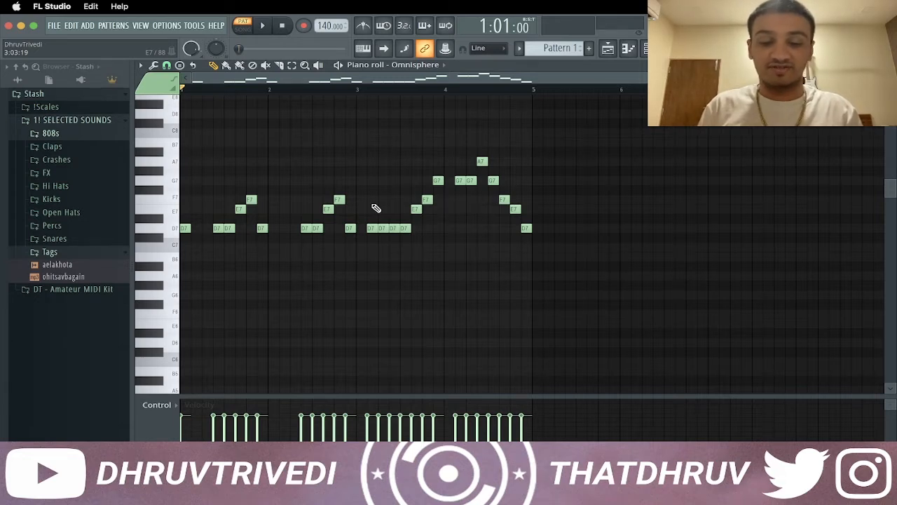
pyautogui.press('space')
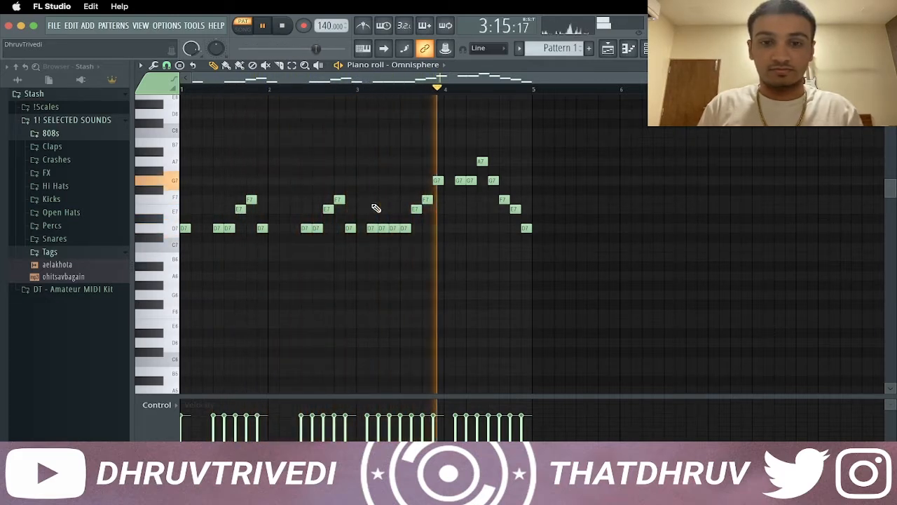
pyautogui.press('space')
# Transpose the whole melody down one octave and play it back
pyautogui.hotkey('ctrl', 'Down')
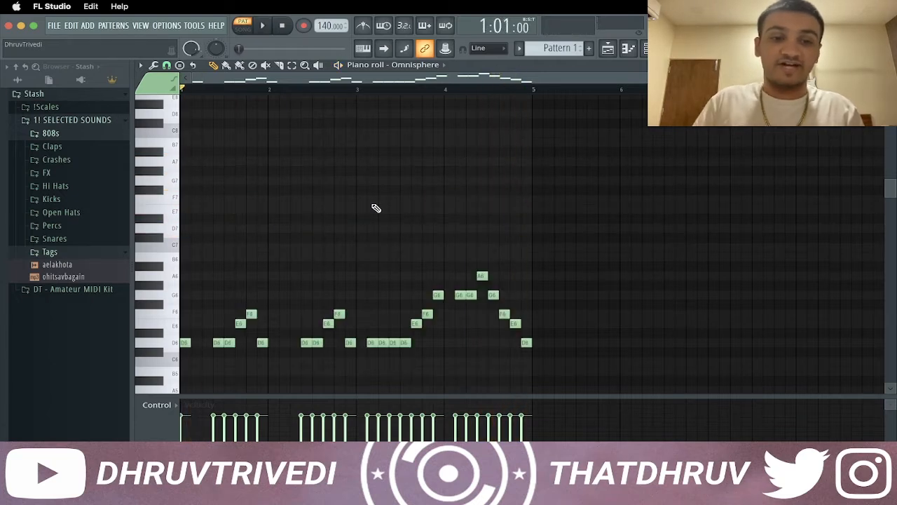
pyautogui.scroll(-5, 288, 216)
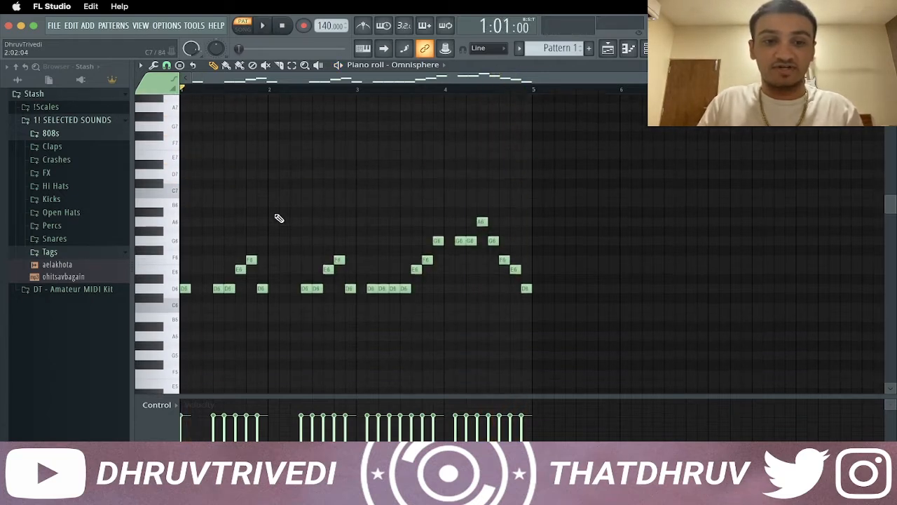
pyautogui.press('space')
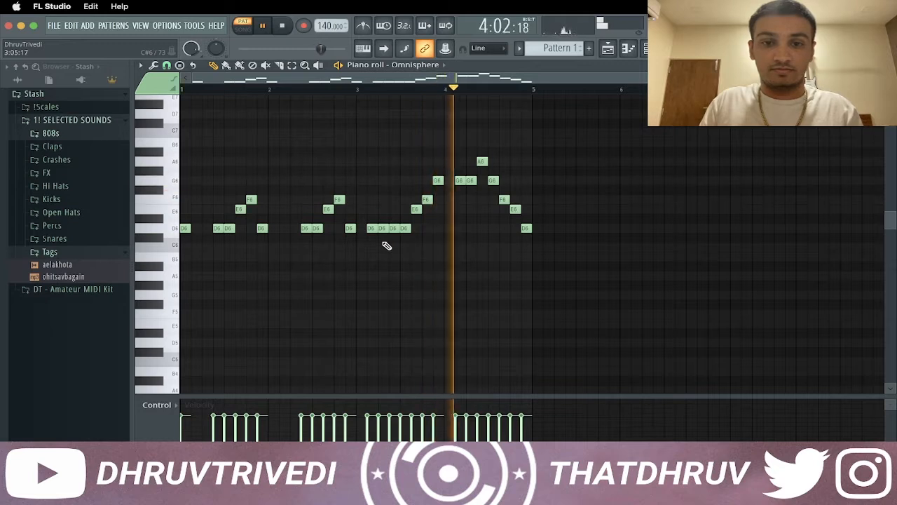
pyautogui.press('space')
# Delete the final D6 note and shift bar 4's notes from the second G6 onward two steps later
pyautogui.rightClick(527, 228)
pyautogui.moveTo(467, 149); pyautogui.dragTo(522, 214)
pyautogui.moveTo(471, 180); pyautogui.dragTo(482, 180)
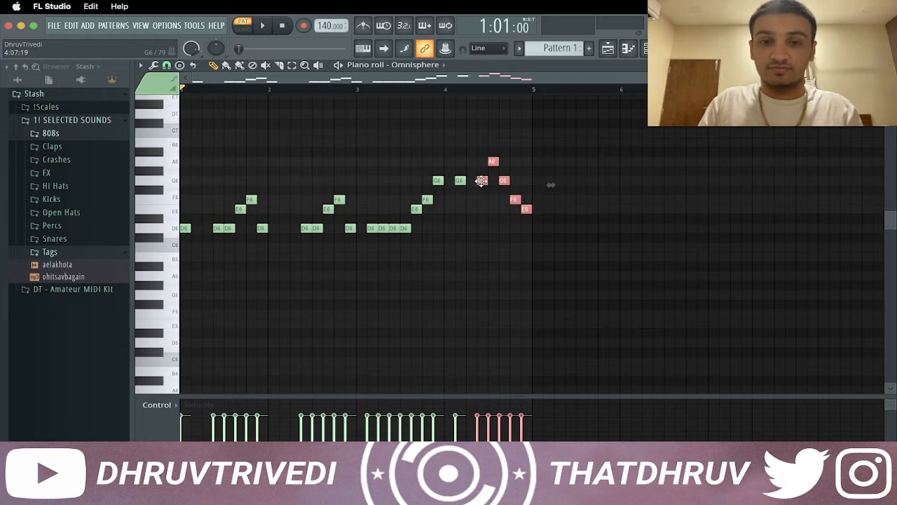
pyautogui.click(476, 217)
# During playback, move bar 3's first D6 to the start of the bar and delete the D6 that followed it
pyautogui.press('space')
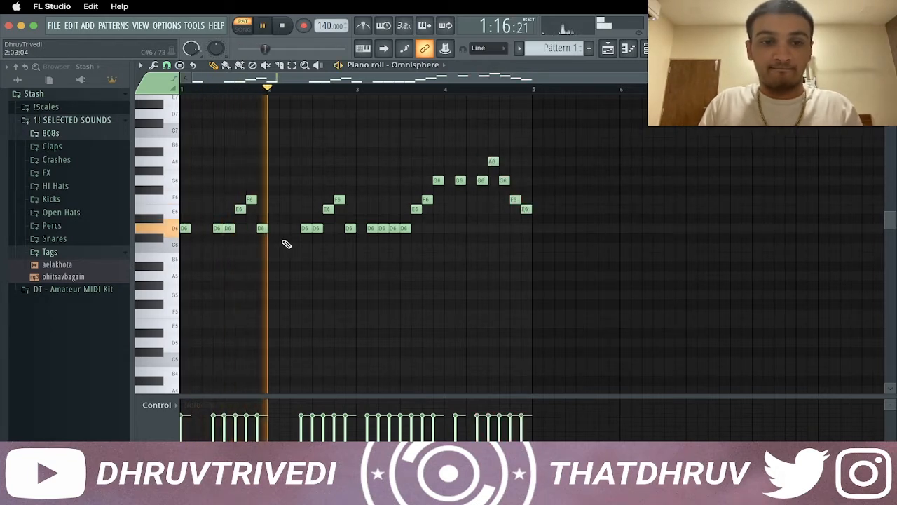
pyautogui.moveTo(373, 230); pyautogui.dragTo(365, 230)
pyautogui.rightClick(385, 229)
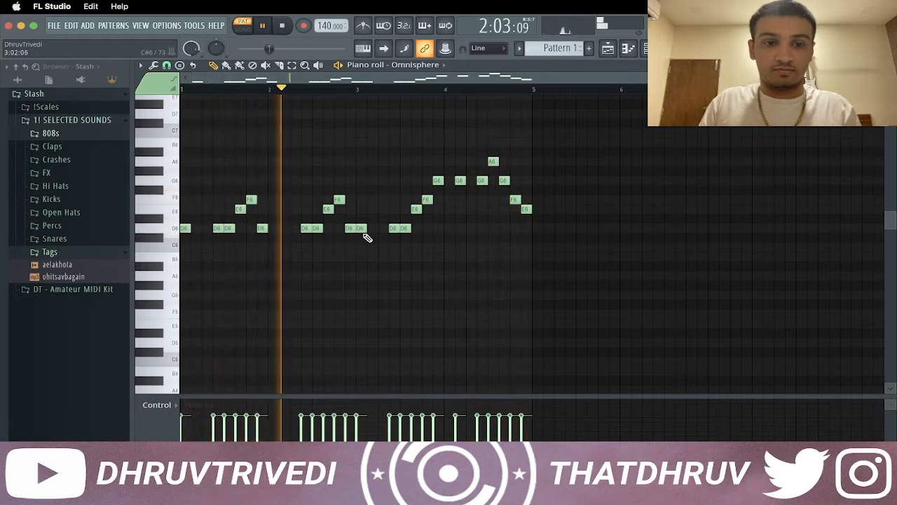
# Move bar 2's D6 from step 7 to step 3, add a new D6 at step 7, and play the melody back
pyautogui.moveTo(309, 229); pyautogui.dragTo(281, 232)
pyautogui.press('space')
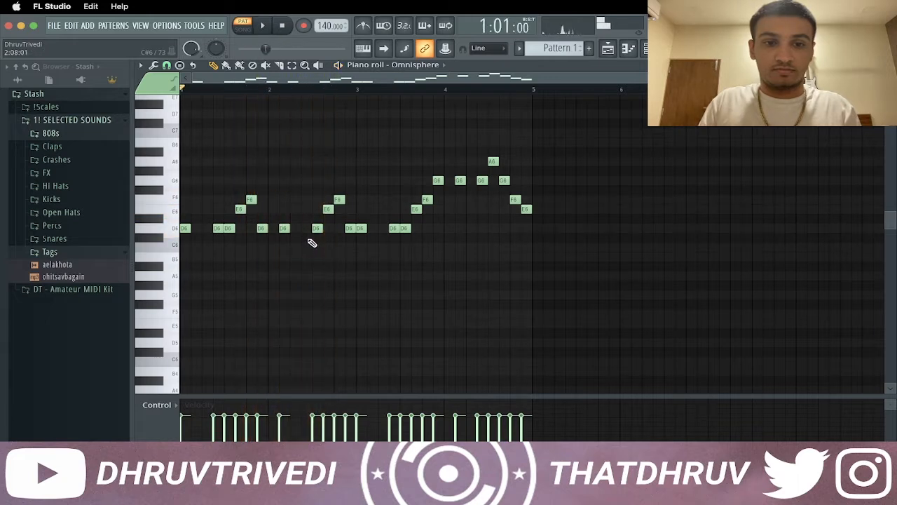
pyautogui.press('space')
pyautogui.click(305, 230)
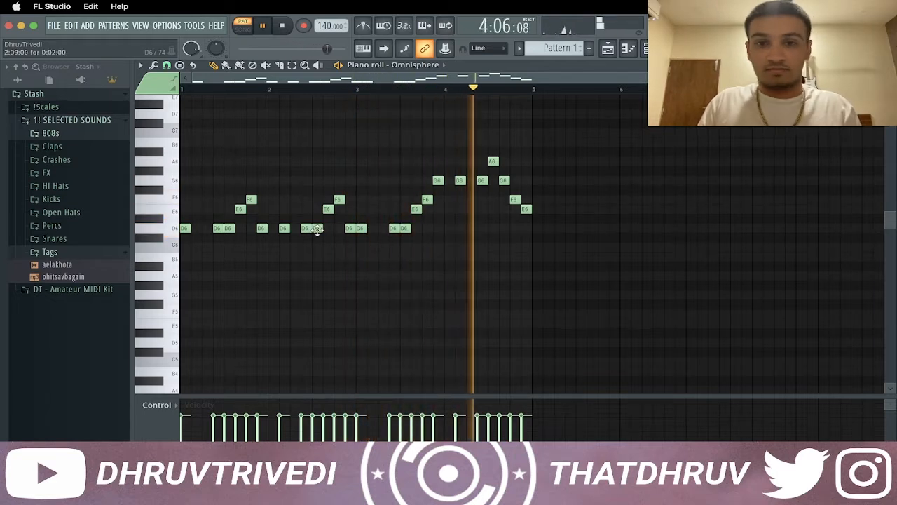
pyautogui.press('space')
# Chop the D6 notes at step 7 of bars 1 to 3 and the G6 at step 7 of bar 4 using the Default pattern
pyautogui.click(219, 229)
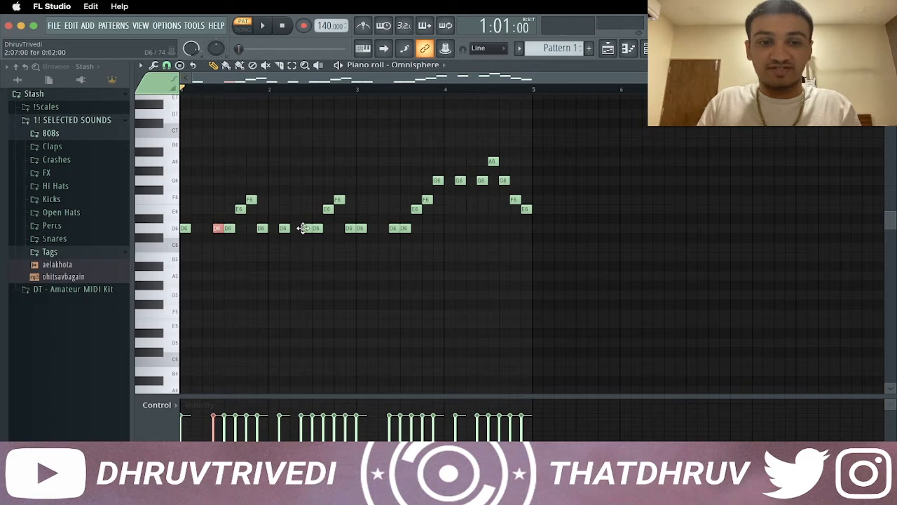
pyautogui.click(392, 229)
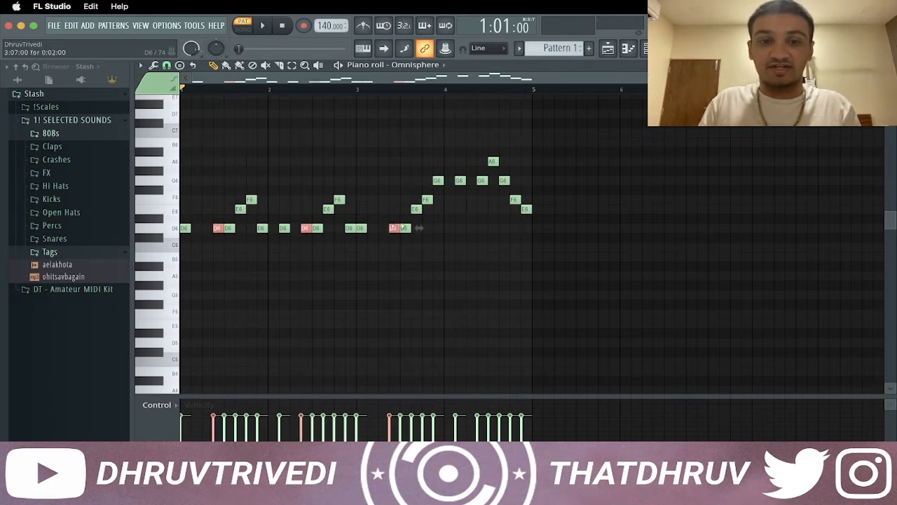
pyautogui.click(480, 181)
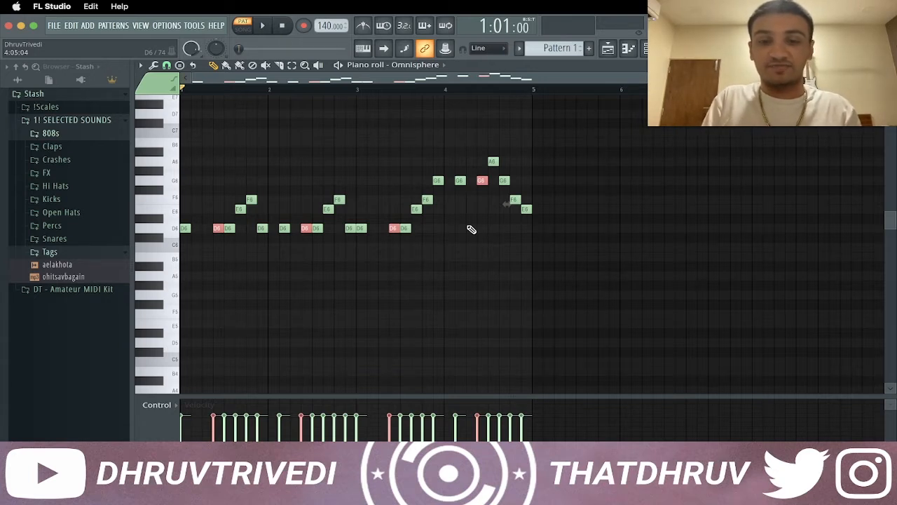
pyautogui.hotkey('alt', 'u')
pyautogui.press('space')
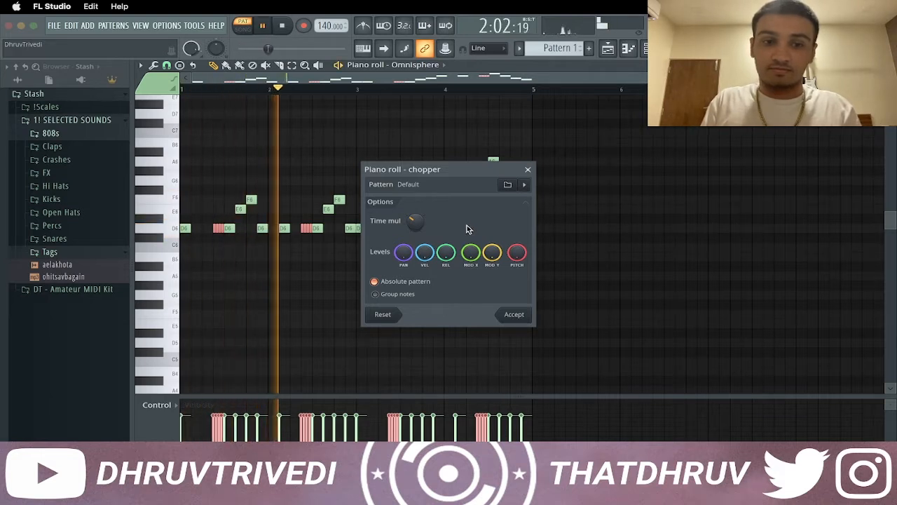
pyautogui.press('Return')
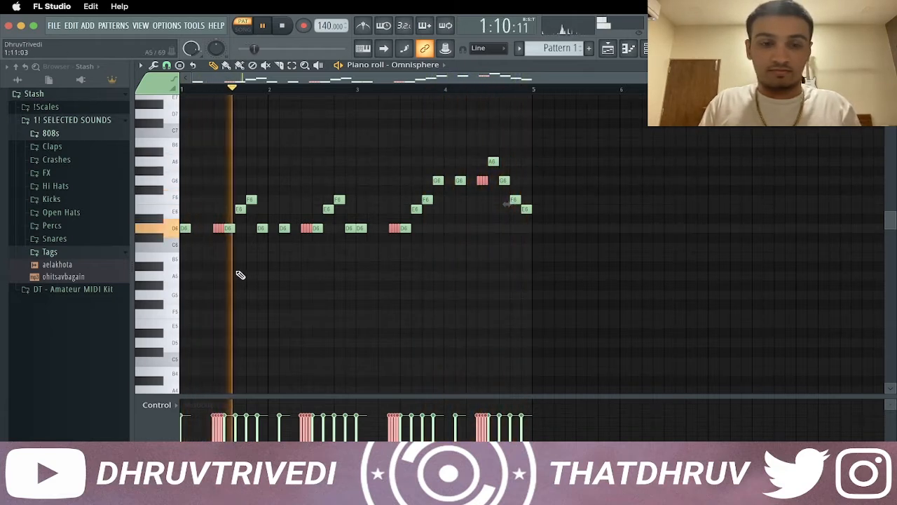
pyautogui.press('space')
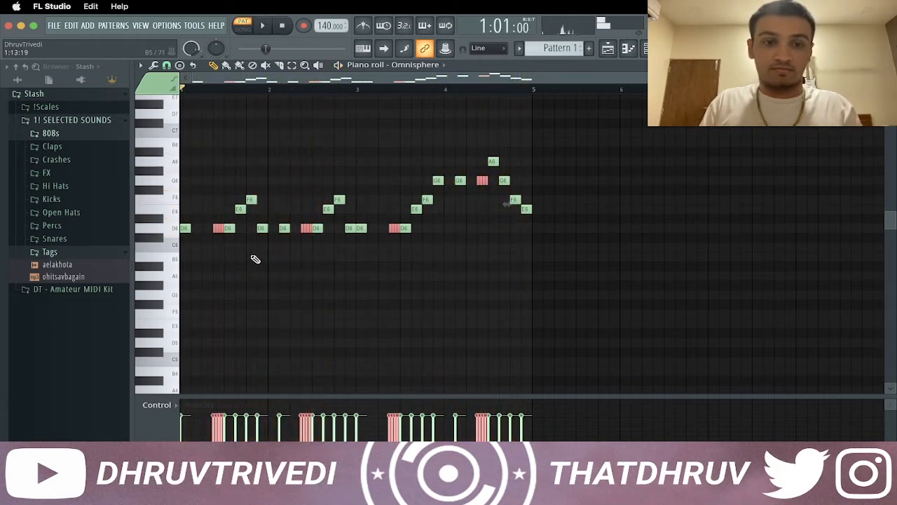
# Shape the velocities of bar 1's chopped D6 roll into a rising ramp and listen to it
pyautogui.keyDown('super'); pyautogui.click(257, 249); pyautogui.keyUp('super')
pyautogui.moveTo(210, 225); pyautogui.dragTo(221, 233)
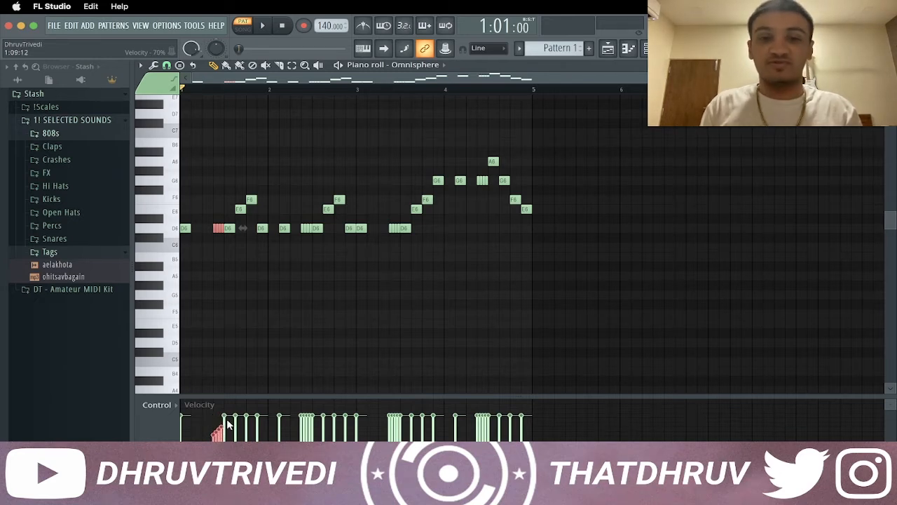
pyautogui.press('space')
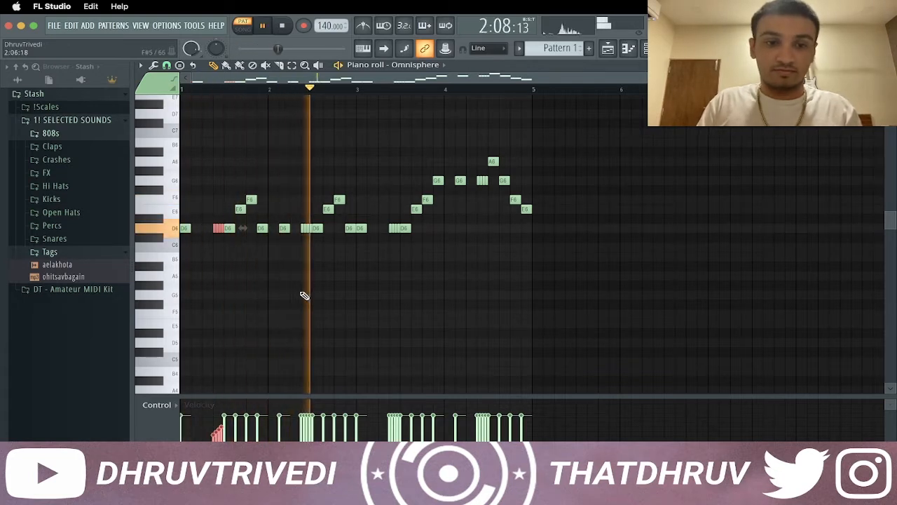
pyautogui.press('space')
# Delete the chopped rolls without a velocity ramp in bars 2, 3 and 4
pyautogui.rightClick(303, 228)
pyautogui.rightClick(308, 229)
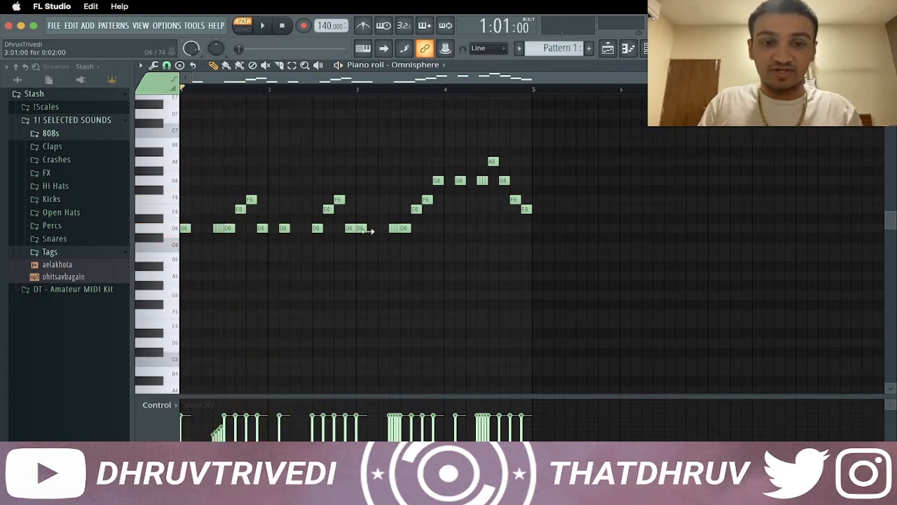
pyautogui.rightClick(391, 230)
pyautogui.rightClick(396, 230)
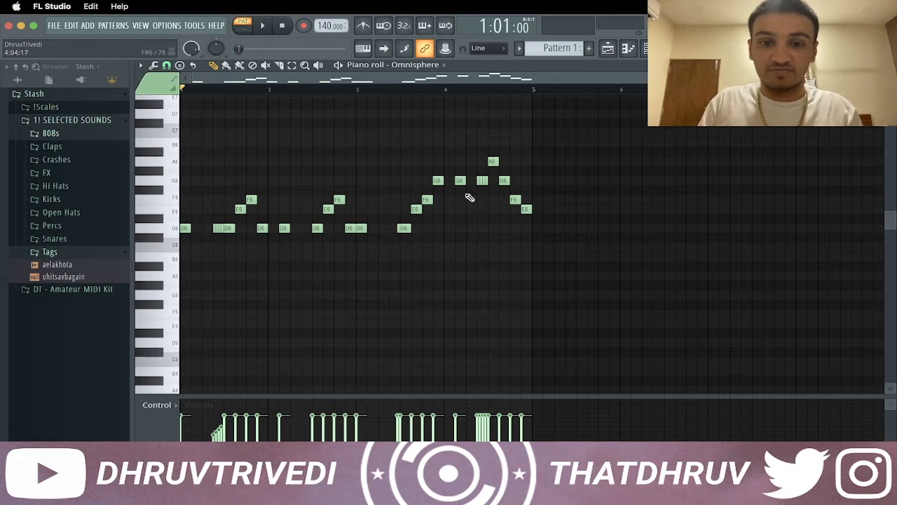
pyautogui.rightClick(479, 181)
pyautogui.rightClick(485, 181)
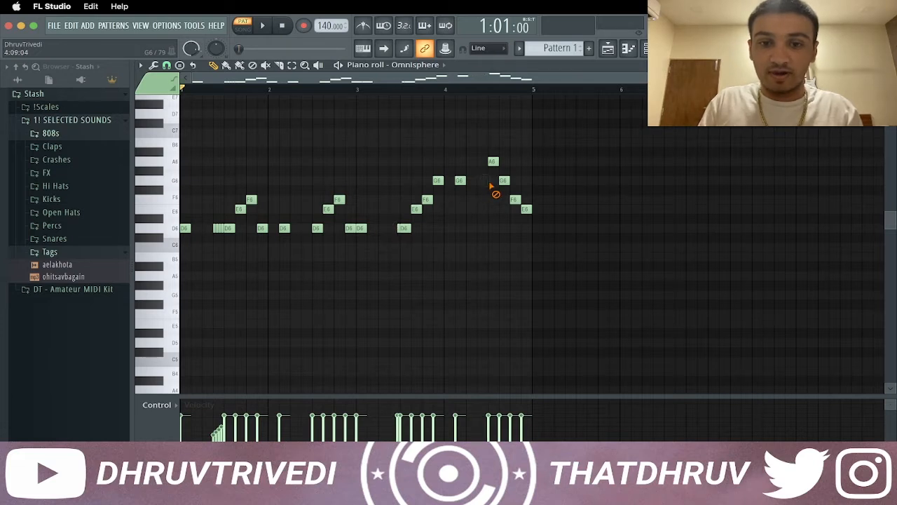
pyautogui.rightClick(398, 230)
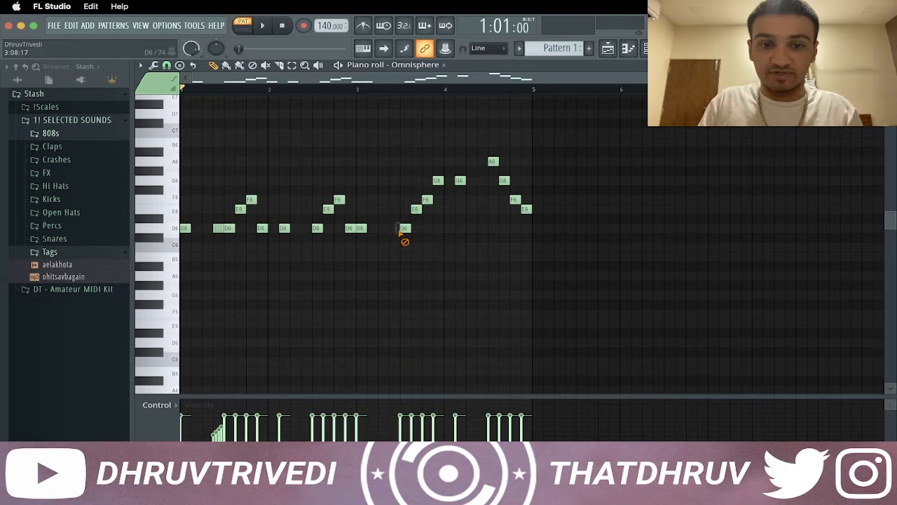
# Copy bar 1's ramped D6 roll to step 7 of bars 2 and 3, and to G6 at step 7 of bar 4
pyautogui.moveTo(206, 224); pyautogui.dragTo(300, 234)
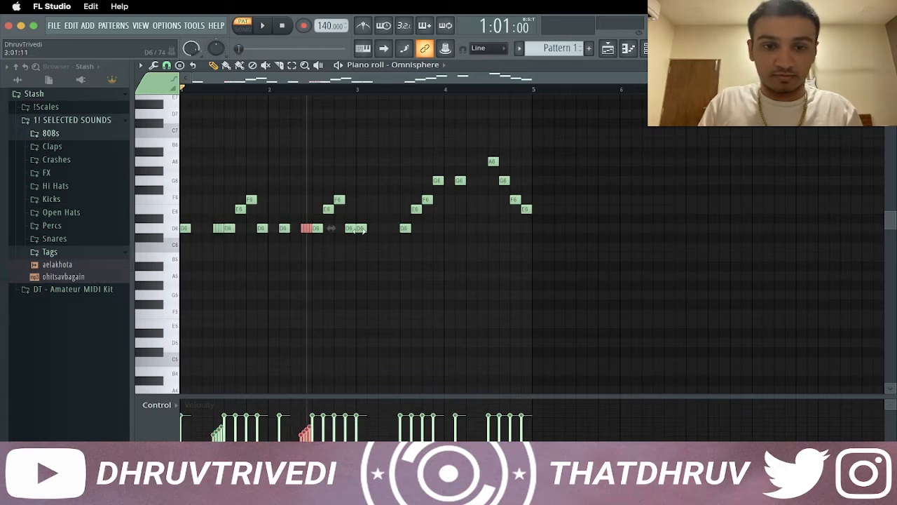
pyautogui.moveTo(307, 229); pyautogui.dragTo(393, 231)
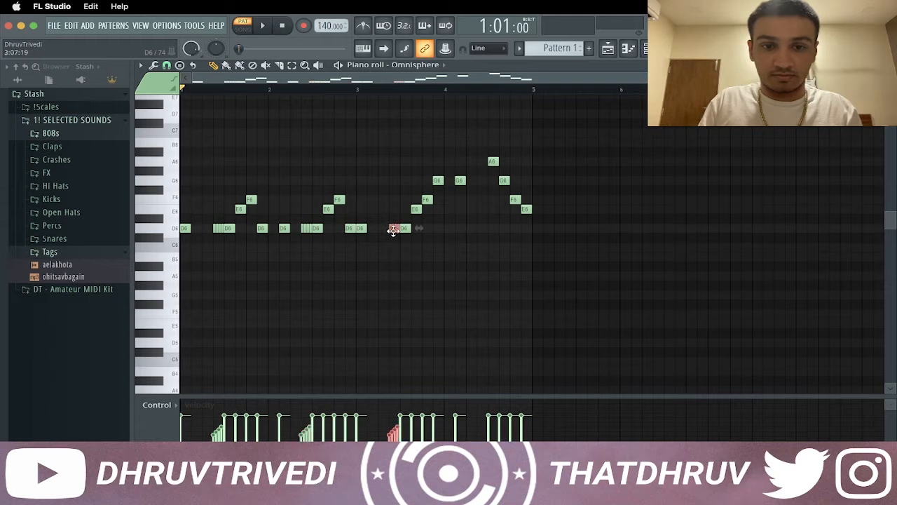
pyautogui.click(483, 180)
pyautogui.press('space')
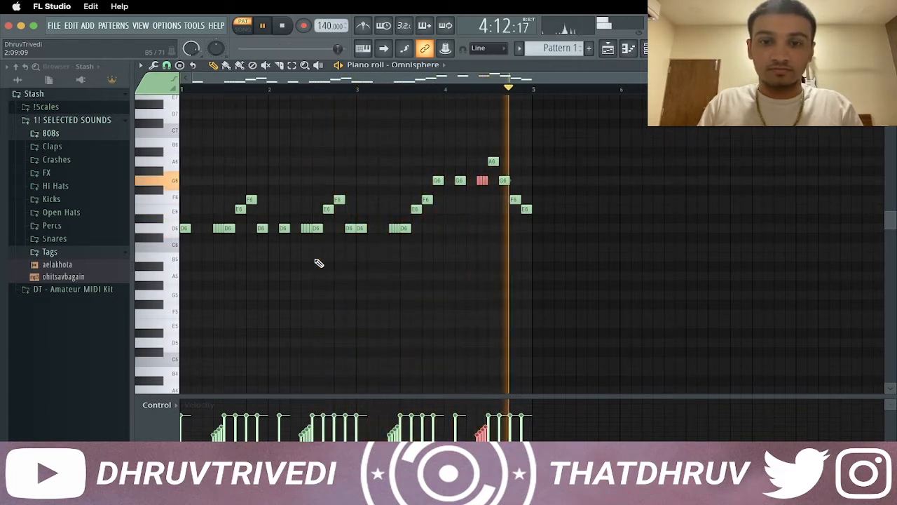
pyautogui.press('space')
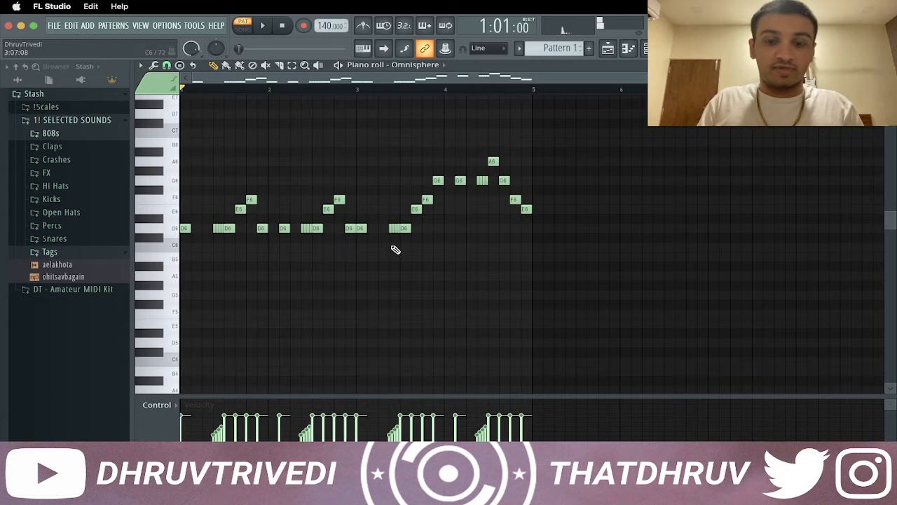
# Apply quick legato to the melody and copy the long D6 notes opening bars 1 and 3 down to D5
pyautogui.hotkey('ctrl', 'l')
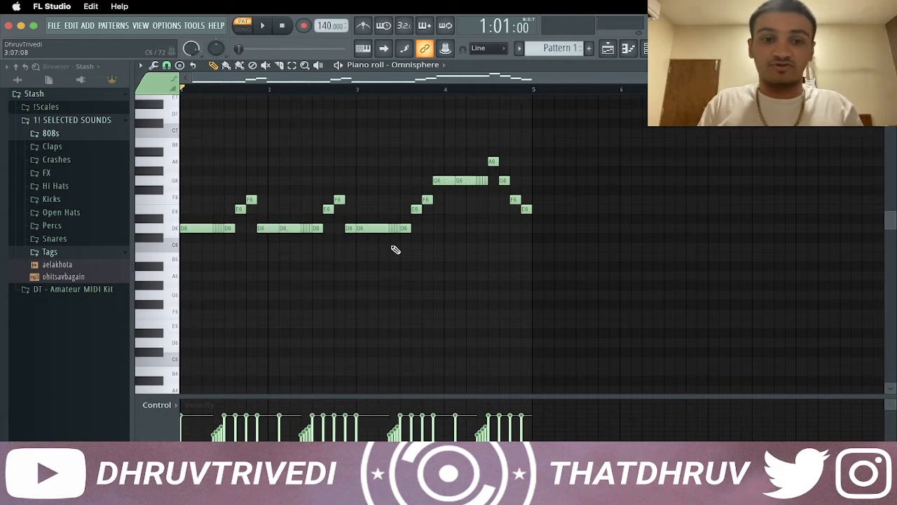
pyautogui.click(196, 229)
pyautogui.keyDown('shift'); pyautogui.click(364, 227); pyautogui.keyUp('shift')
pyautogui.hotkey('ctrl', 'Down')
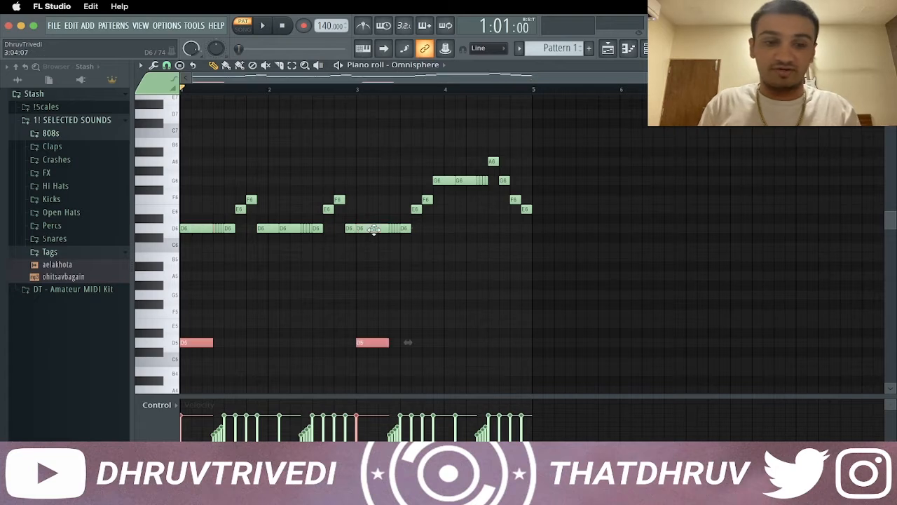
# Lengthen both D5 notes to two bars each and play the result
pyautogui.press('space')
pyautogui.moveTo(213, 343); pyautogui.dragTo(357, 343)
pyautogui.click(352, 315)
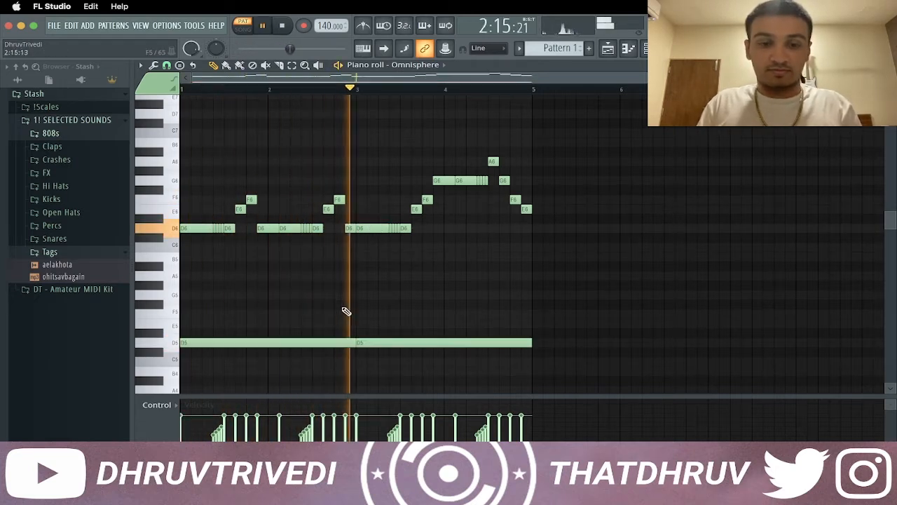
pyautogui.press('space')
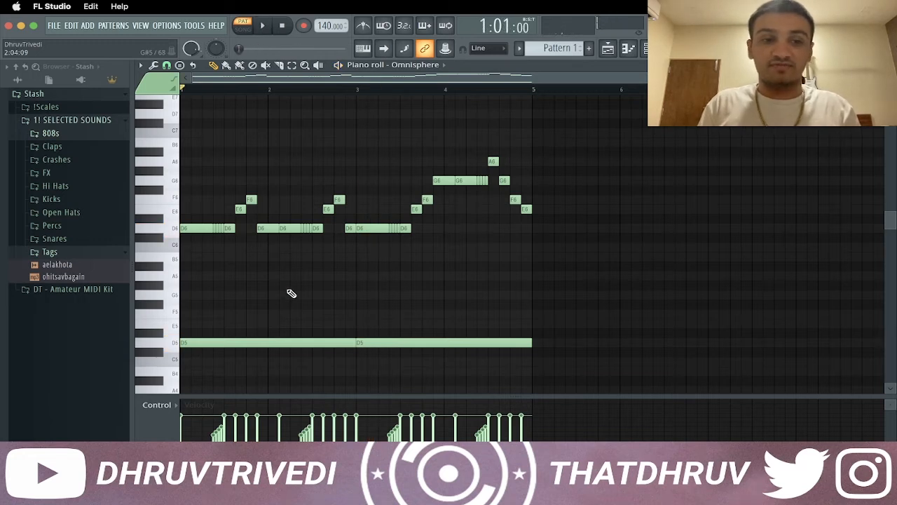
# Transpose all the notes up three semitones and play the pattern
pyautogui.press('Up')
pyautogui.press('Up')
pyautogui.press('Up')
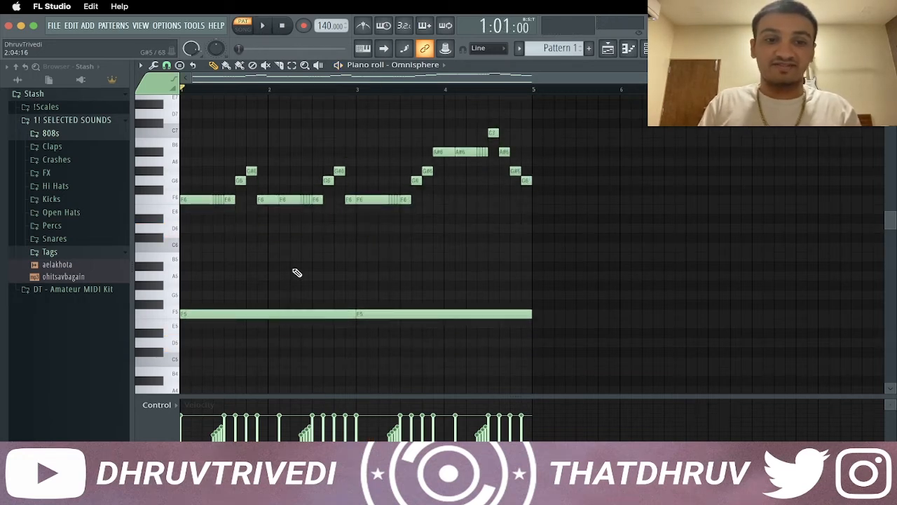
pyautogui.press('space')
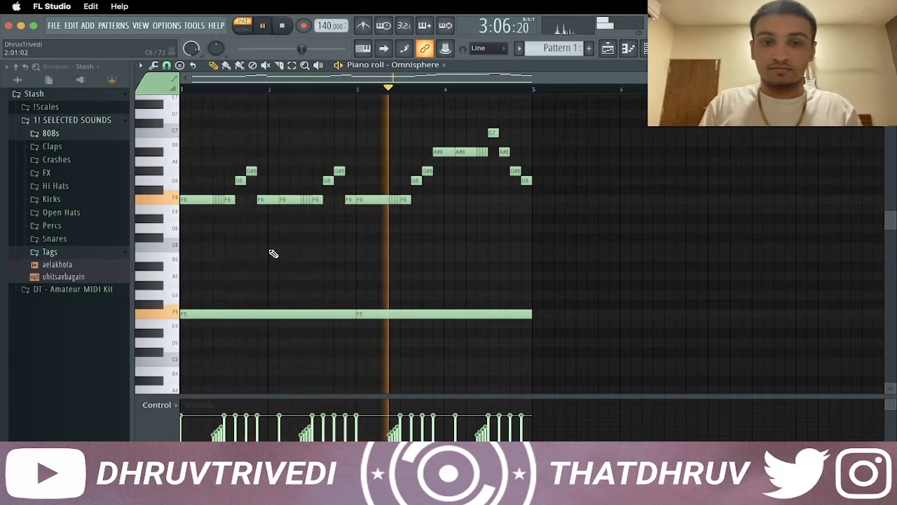
# Slice the second F5 note at the middle of bar 4 and move its closing half-bar piece down to C5
pyautogui.press('c')
pyautogui.click(491, 315)
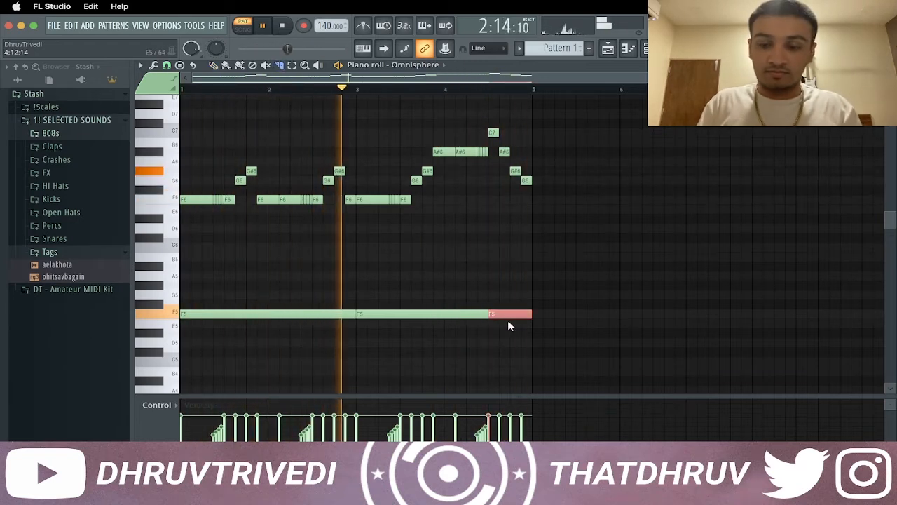
pyautogui.press('p')
pyautogui.press('Down')
pyautogui.press('Down')
pyautogui.press('Down')
pyautogui.press('Down')
pyautogui.press('Down')
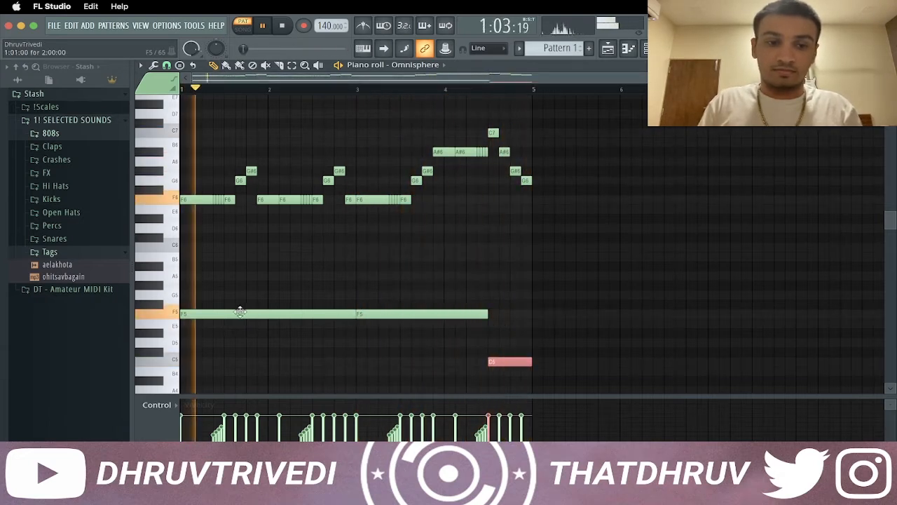
# Stop playback, stack two-bar G#5 and C6 notes above the first F5 and duplicate them into bars 3 and 4
pyautogui.press('space')
pyautogui.click(215, 316)
pyautogui.click(190, 286)
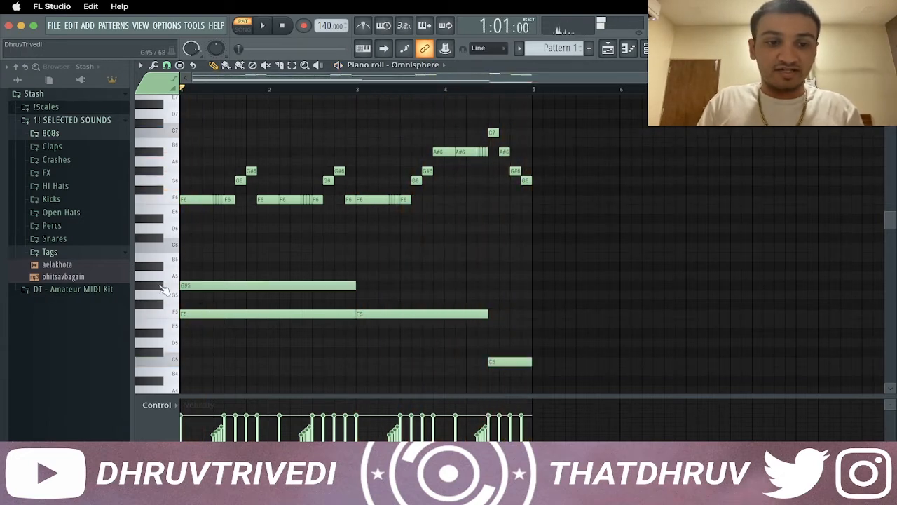
pyautogui.click(191, 249)
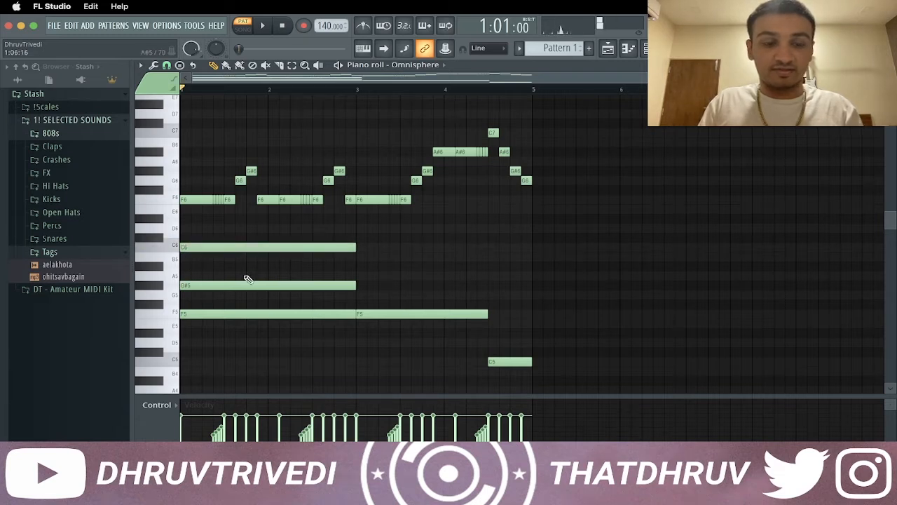
pyautogui.moveTo(255, 242); pyautogui.dragTo(290, 286)
pyautogui.press('super+b')
pyautogui.press('super+d')
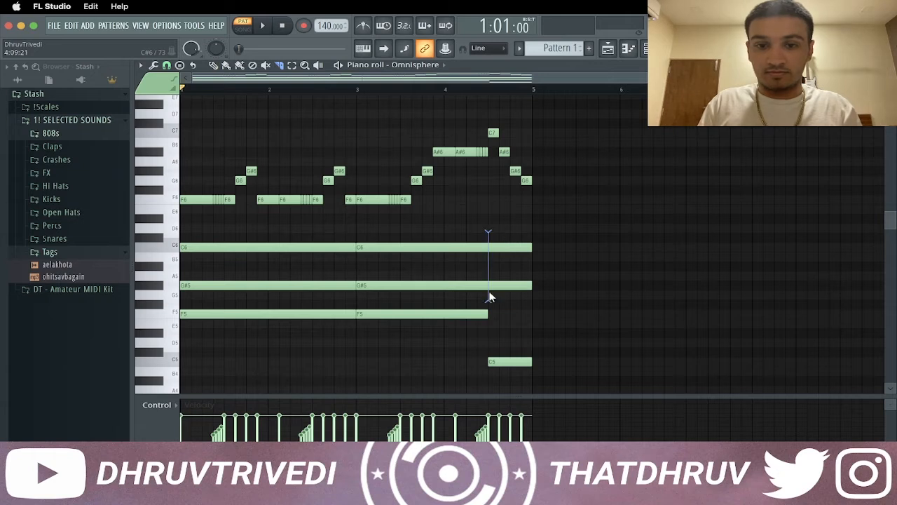
# Slice the second G#5 and C6 notes at the middle of bar 4 and lower the end pieces to D#5 and G5
pyautogui.moveTo(490, 298); pyautogui.dragTo(490, 291)
pyautogui.click(506, 286)
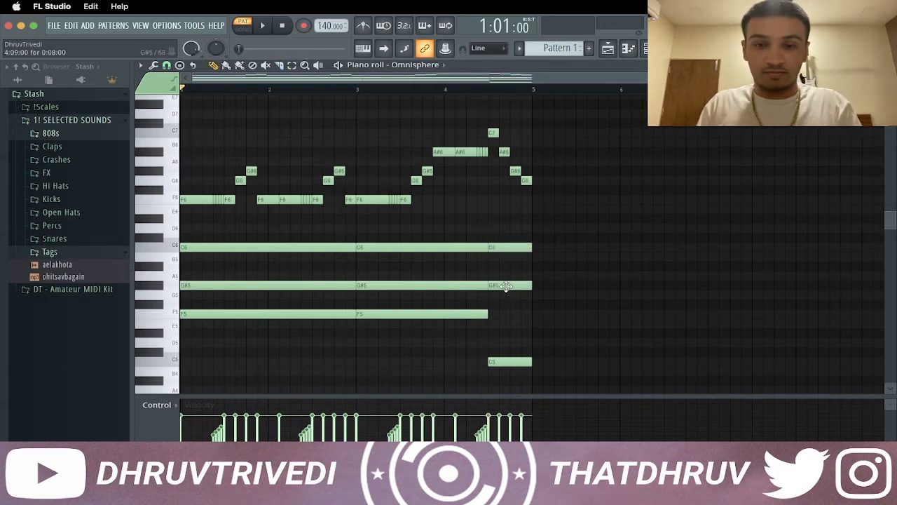
pyautogui.moveTo(505, 294); pyautogui.dragTo(501, 296)
pyautogui.moveTo(509, 250); pyautogui.dragTo(509, 336)
# Select all the chord notes below the melody and lower them one octave
pyautogui.moveTo(173, 242); pyautogui.dragTo(173, 363)
pyautogui.press('super+Down')
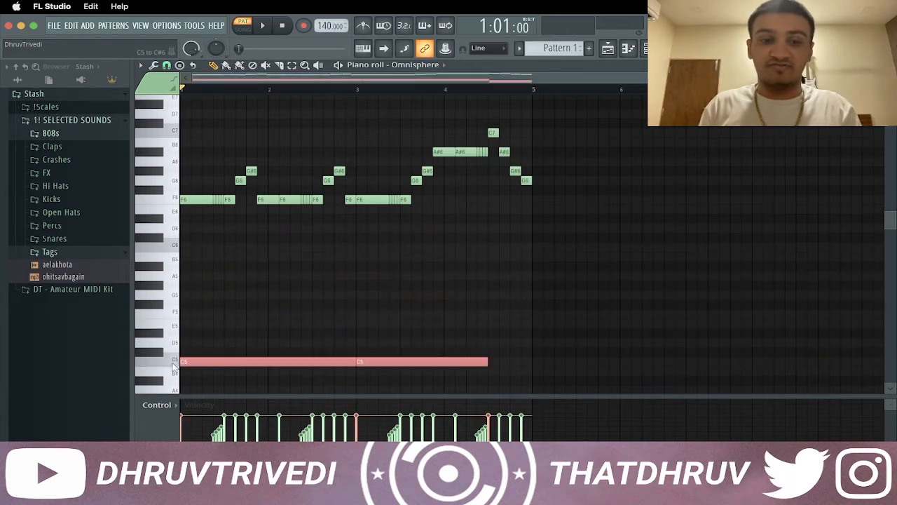
pyautogui.scroll(-8, 337, 293)
pyautogui.scroll(4, 336, 292)
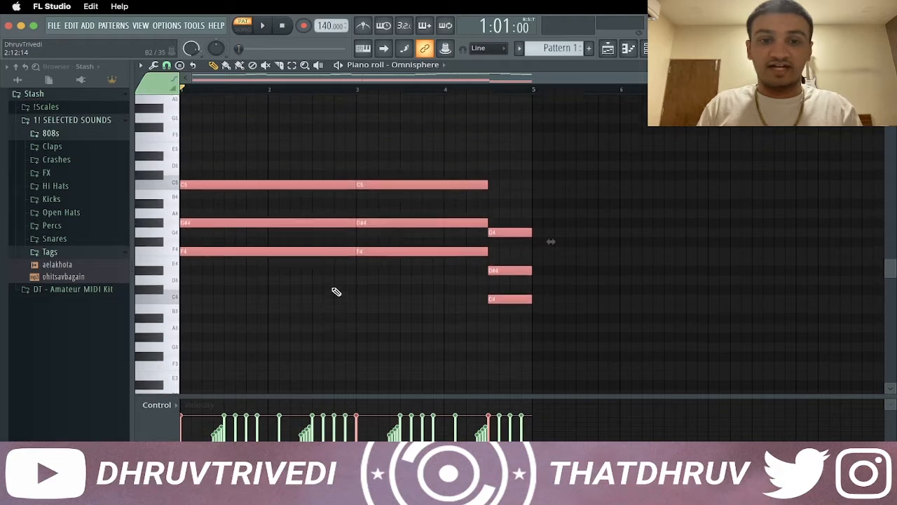
# Copy the chords' root notes F4 and C4 up to F5 and C5 and down to F2 and C2
pyautogui.keyDown('super'); pyautogui.click(304, 303); pyautogui.keyUp('super')
pyautogui.moveTo(278, 307); pyautogui.dragTo(396, 274)
pyautogui.keyDown('super'); pyautogui.click(507, 335); pyautogui.keyUp('super')
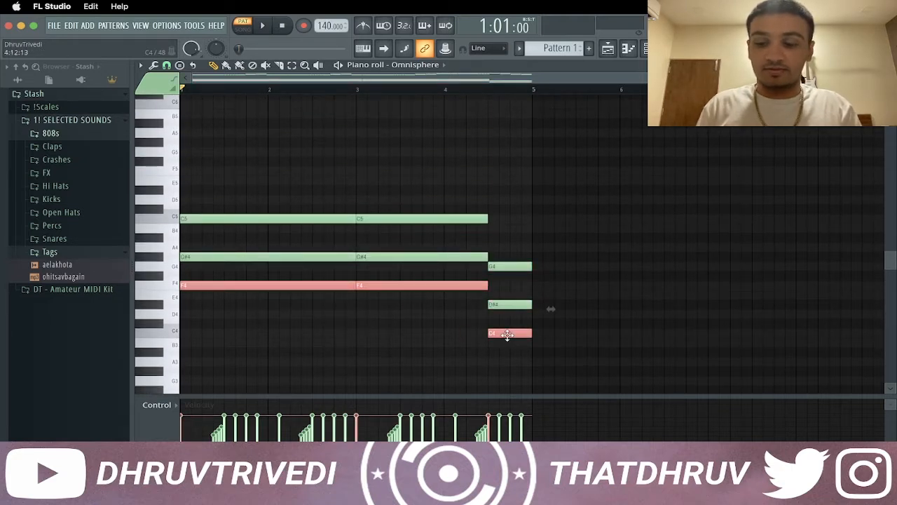
pyautogui.press('super+Up')
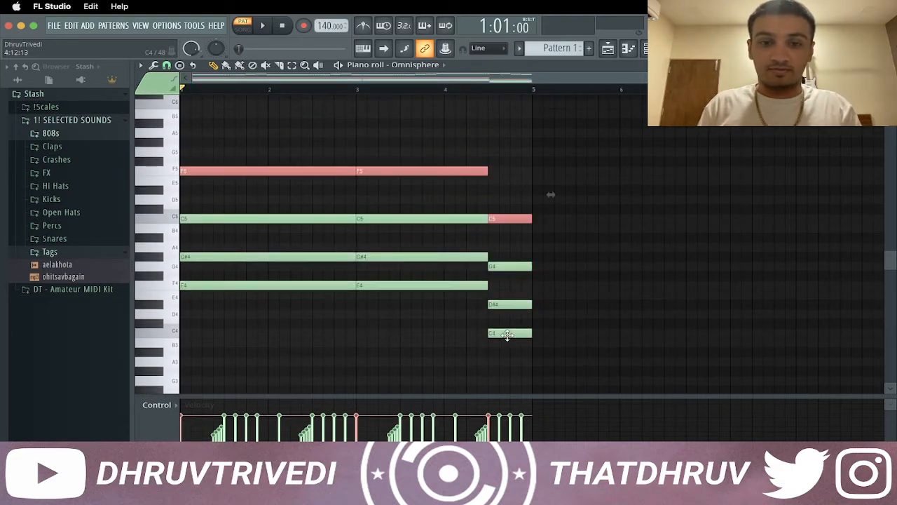
pyautogui.click(514, 219)
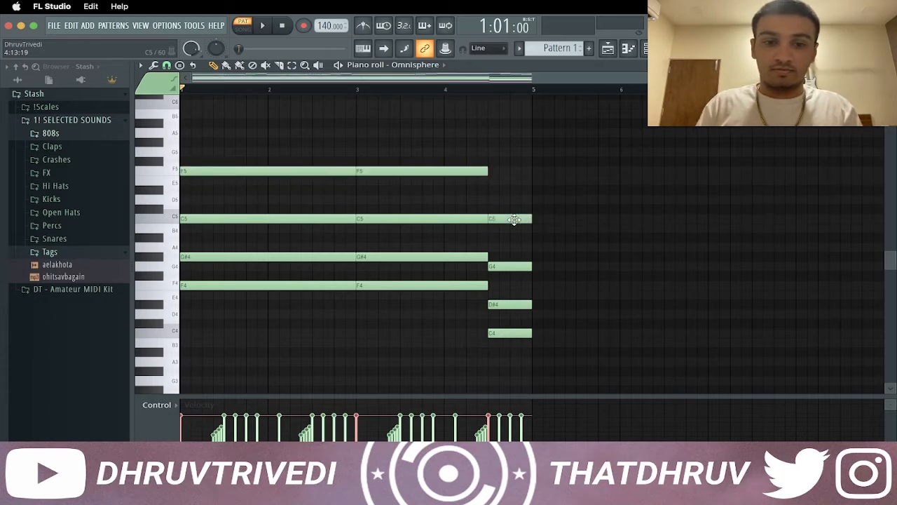
pyautogui.scroll(-1, 445, 236)
pyautogui.scroll(5, 444, 235)
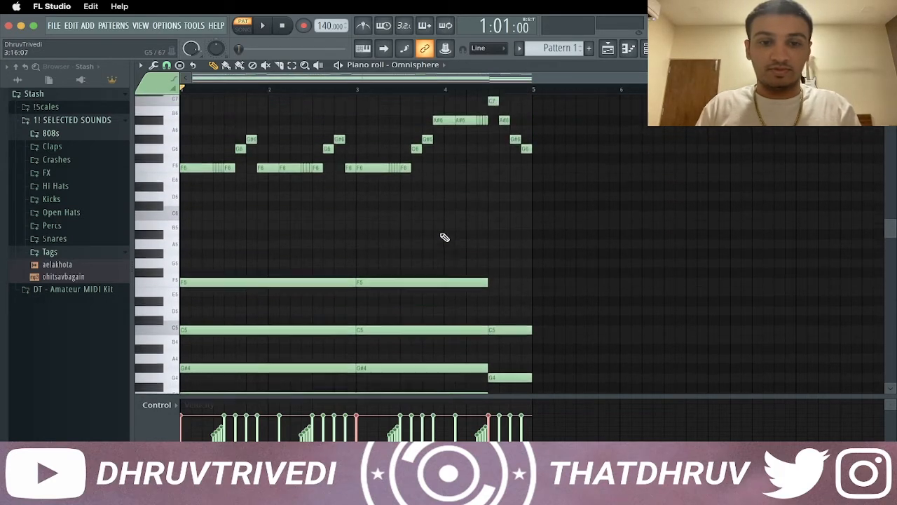
# Play the pattern and review the melody, chord and bass notes
pyautogui.press('space')
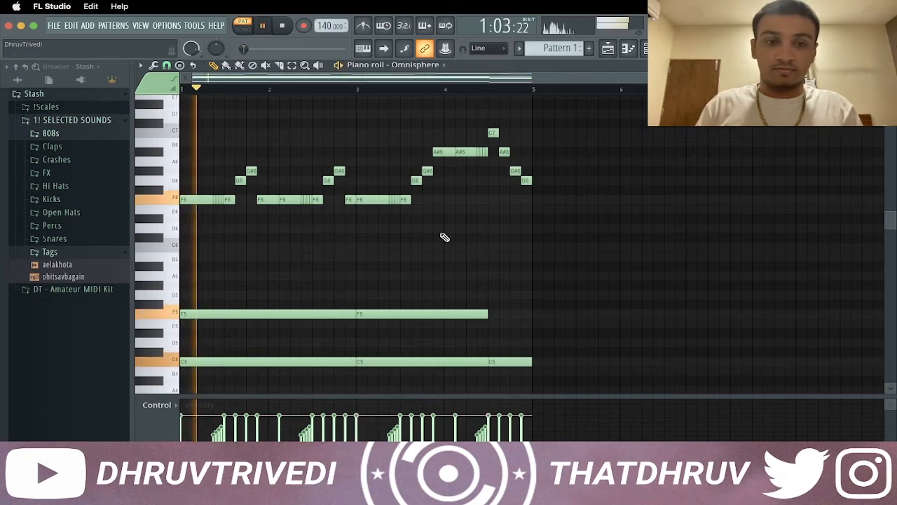
pyautogui.scroll(-10, 337, 206)
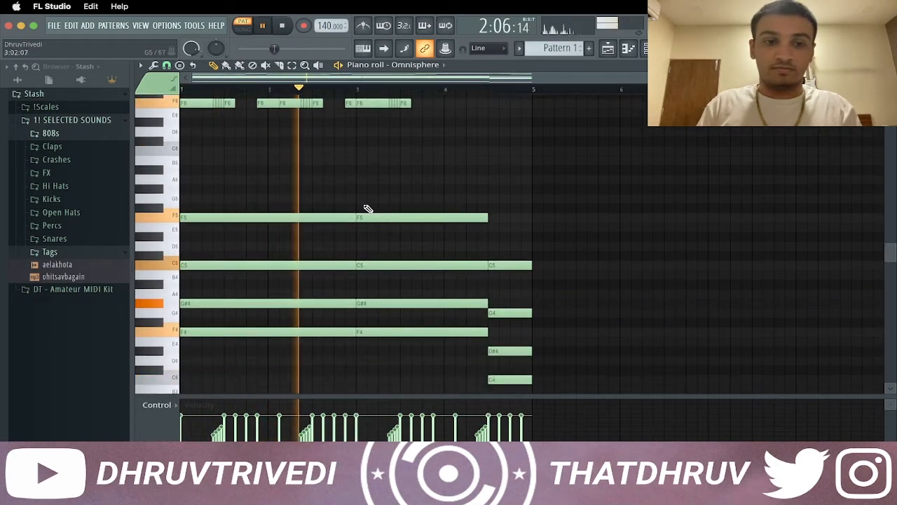
pyautogui.scroll(10, 369, 228)
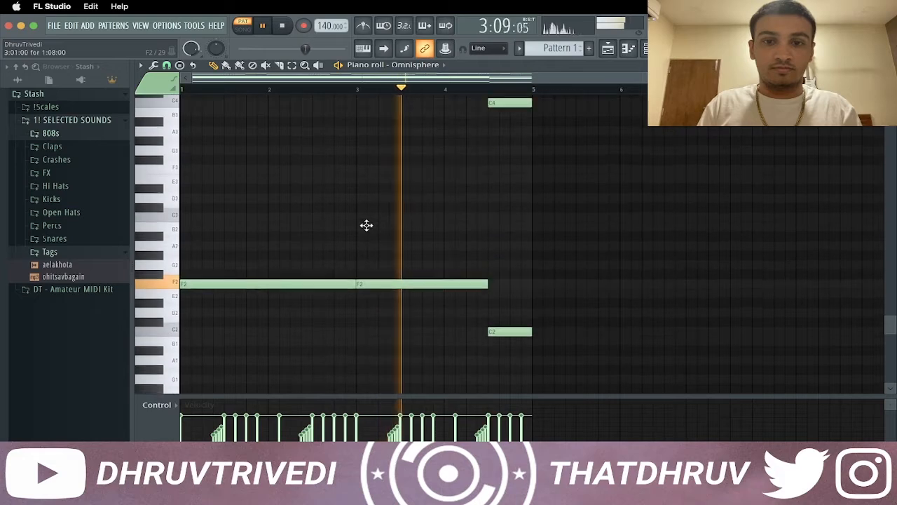
pyautogui.scroll(5, 368, 237)
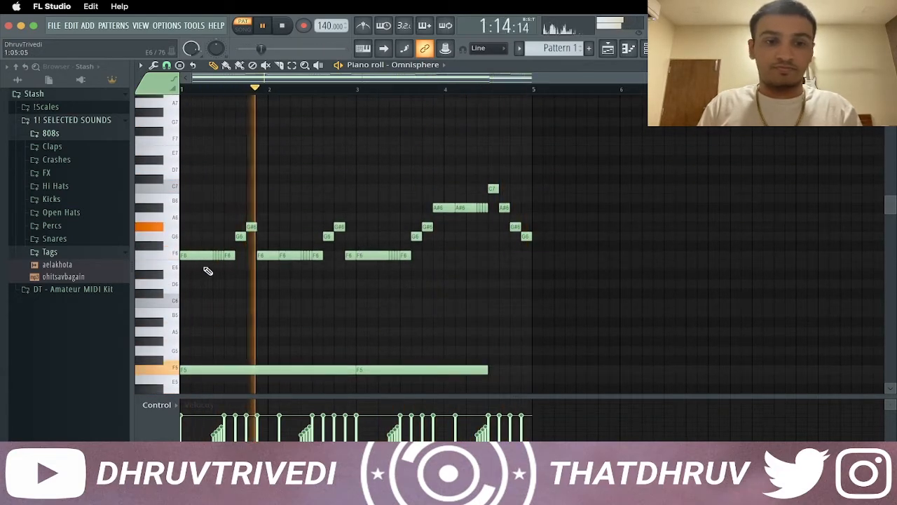
pyautogui.press('space')
# Add back-to-back half-bar F7 notes from bar 1 to the middle of bar 4, ending with a half-bar C8
pyautogui.click(189, 143)
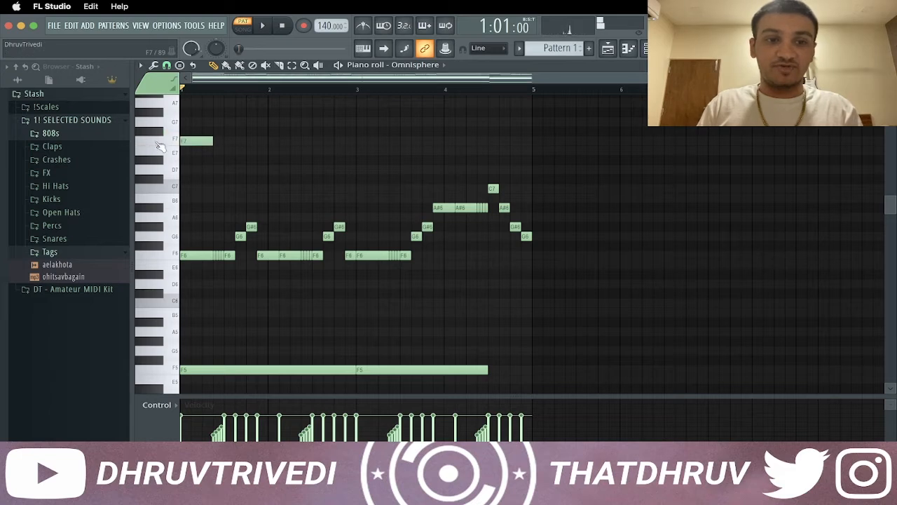
pyautogui.press('space')
pyautogui.click(232, 143)
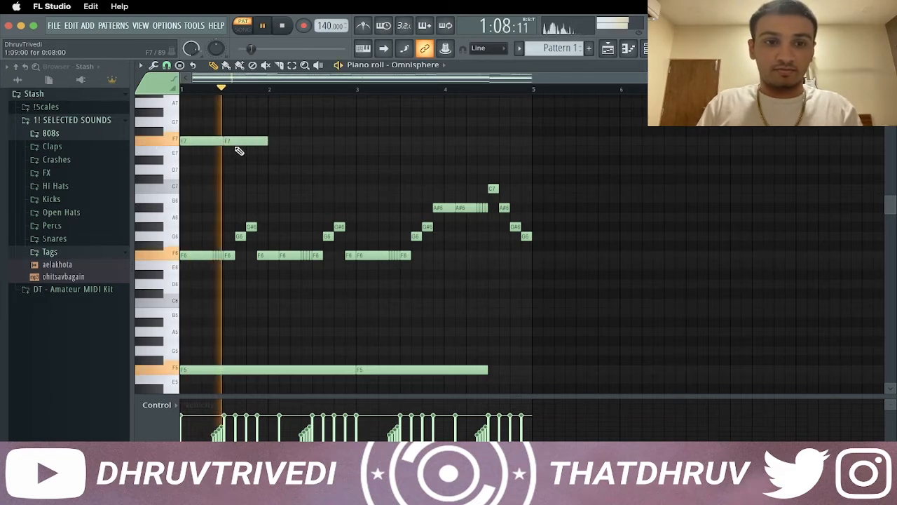
pyautogui.click(286, 144)
pyautogui.click(315, 143)
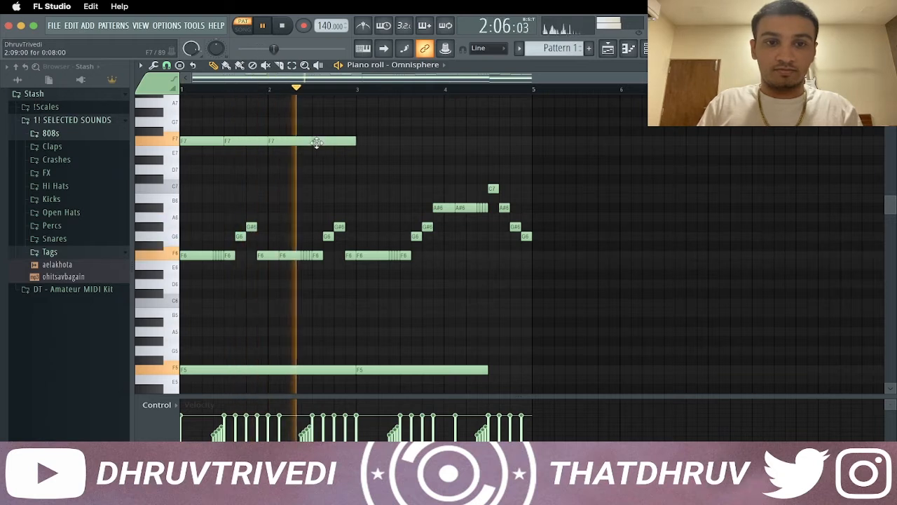
pyautogui.click(362, 143)
pyautogui.click(411, 143)
pyautogui.click(455, 144)
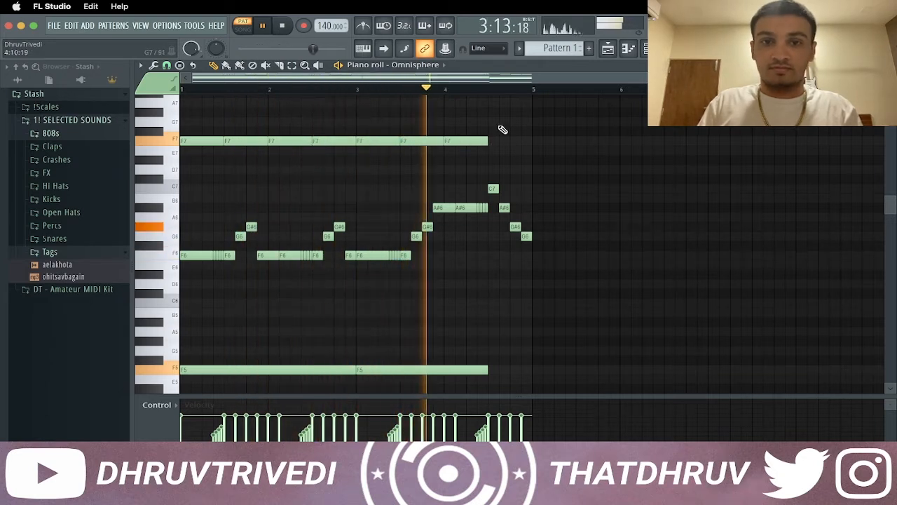
pyautogui.scroll(3, 502, 140)
pyautogui.click(499, 132)
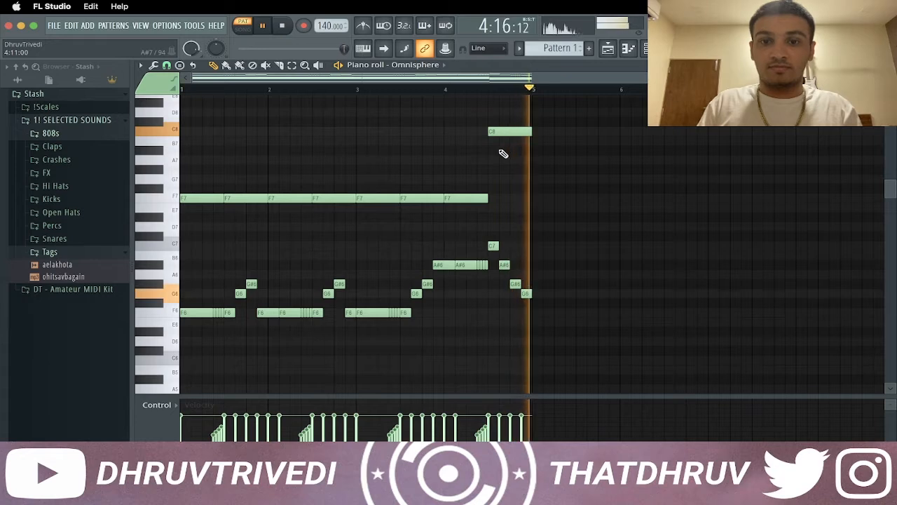
# Duplicate the four-bar pattern into bars 5 to 8 and stop playback
pyautogui.scroll(-1, 473, 168)
pyautogui.hotkey('ctrl', 'b')
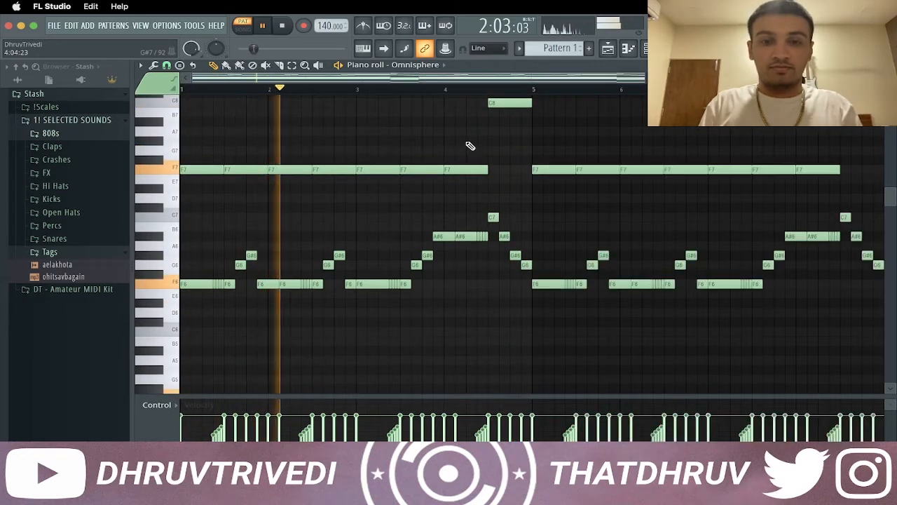
pyautogui.press('space')
pyautogui.scroll(-2, 494, 91)
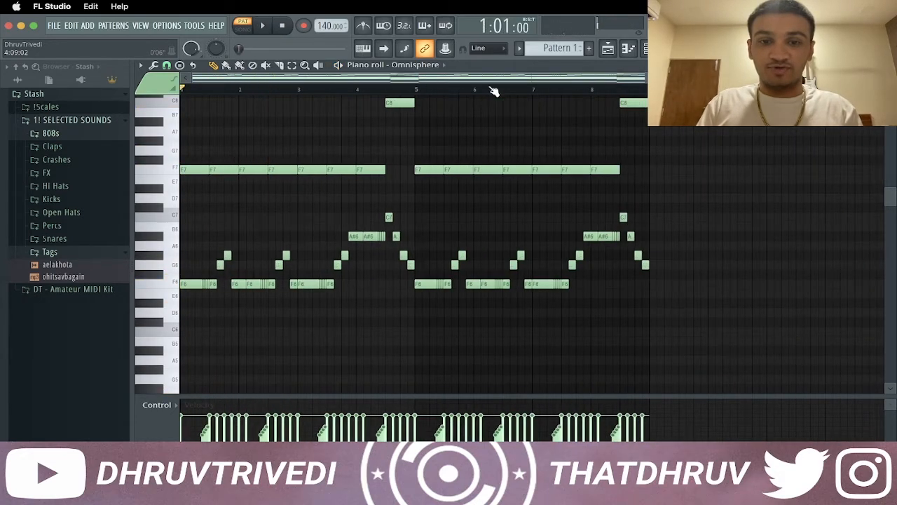
# Select the ramped roll notes in all eight bars and invert the selection to every other note
pyautogui.scroll(-4, 237, 229)
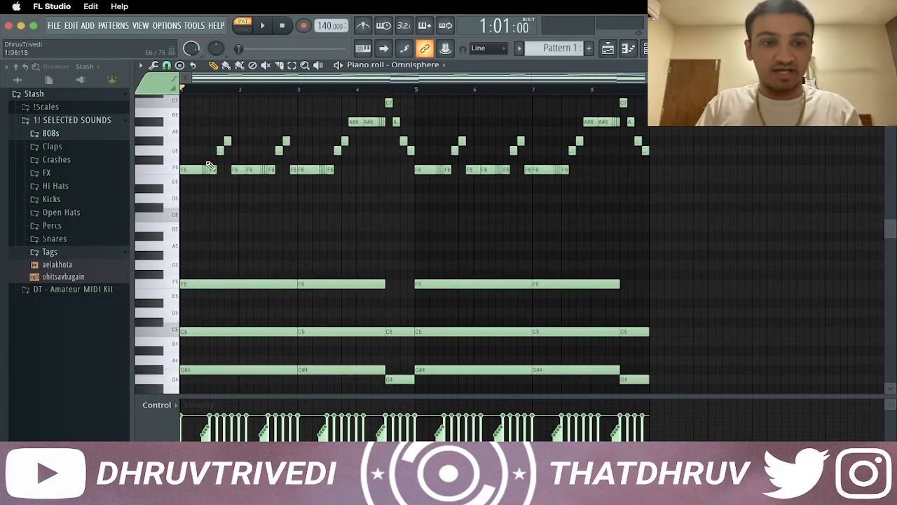
pyautogui.scroll(5, 214, 93)
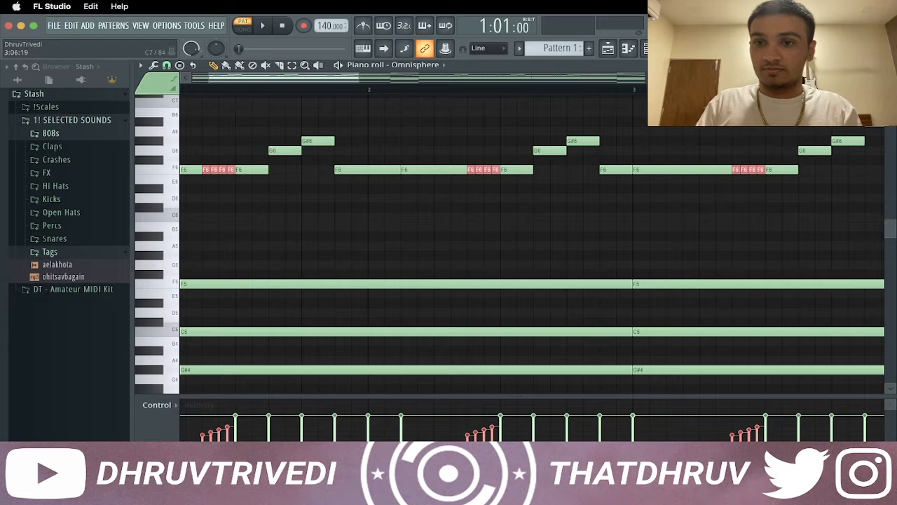
pyautogui.scroll(-5, 214, 98)
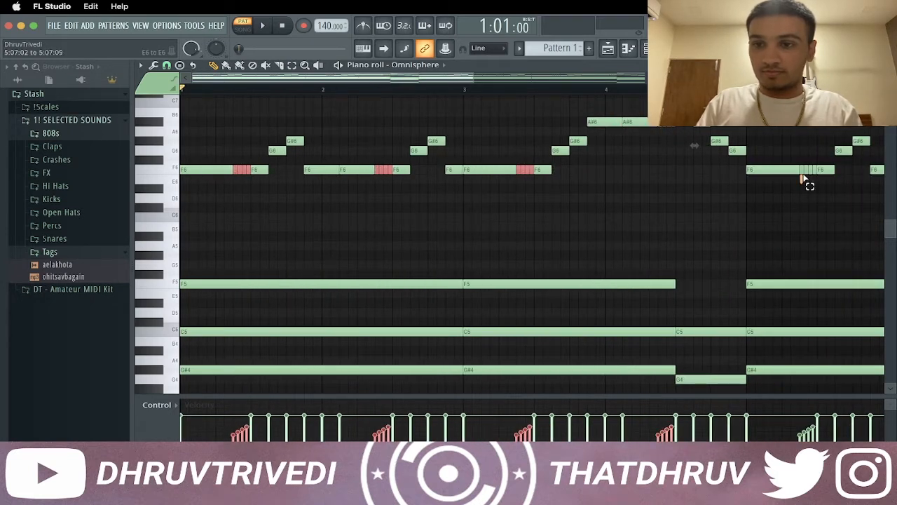
pyautogui.moveTo(421, 83); pyautogui.dragTo(559, 85)
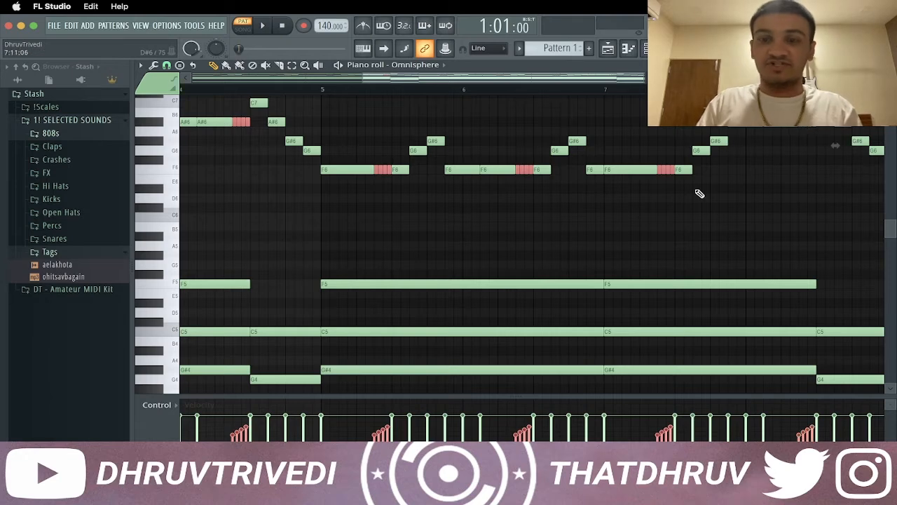
pyautogui.hotkey('ctrl', 'a')
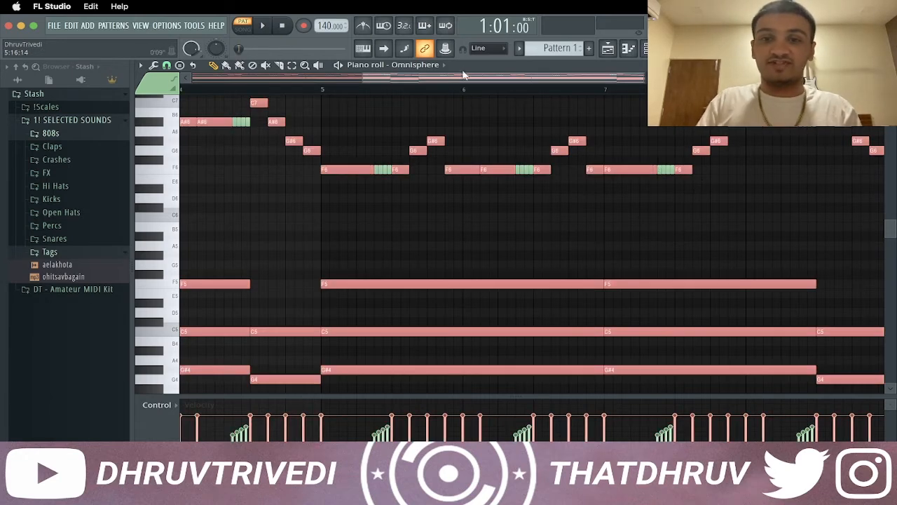
pyautogui.scroll(-5, 469, 81)
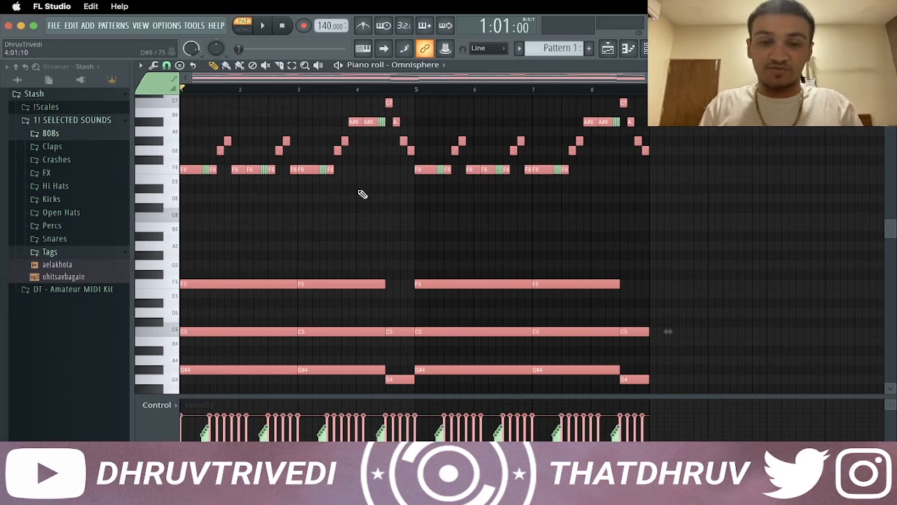
# Strum the selected notes, randomize their velocities and clear the selection
pyautogui.hotkey('alt', 's')
pyautogui.press('Return')
pyautogui.hotkey('alt', 'r')
pyautogui.press('Return')
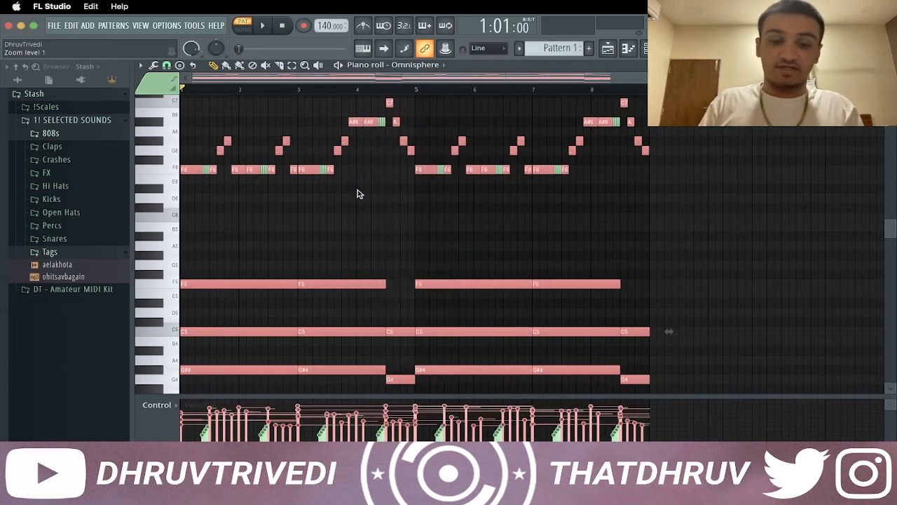
pyautogui.hotkey('ctrl', 'd')
# Slice off the note ends overhanging the ends of bars 8 and 4 and play the pattern
pyautogui.scroll(5, 631, 202)
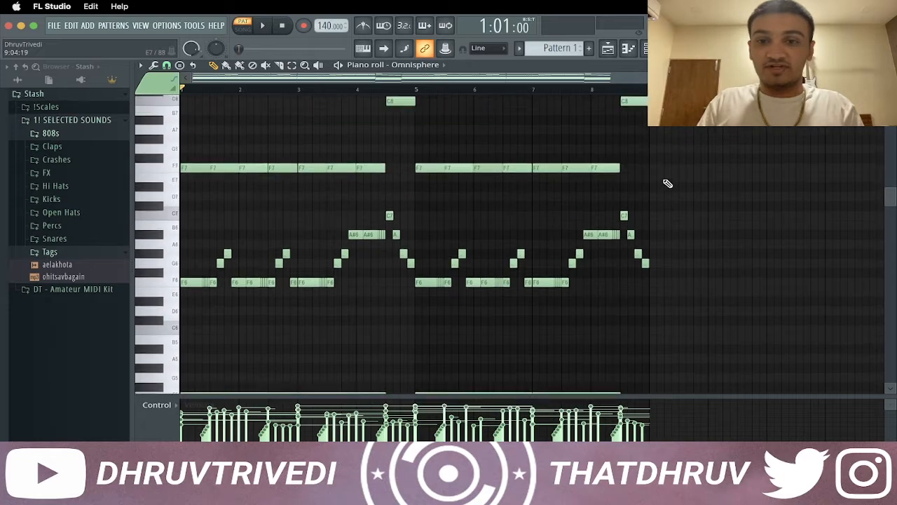
pyautogui.scroll(4, 665, 182)
pyautogui.press('c')
pyautogui.moveTo(638, 153); pyautogui.dragTo(652, 365)
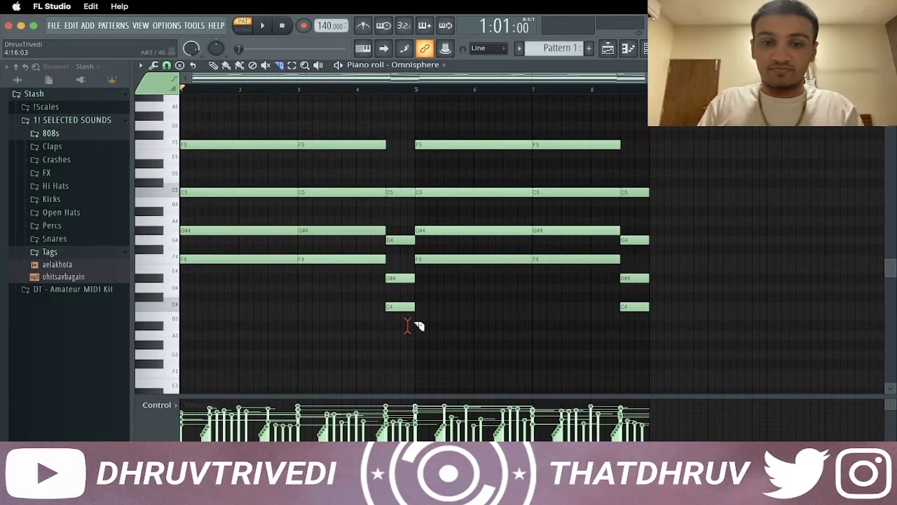
pyautogui.moveTo(426, 100); pyautogui.dragTo(416, 137)
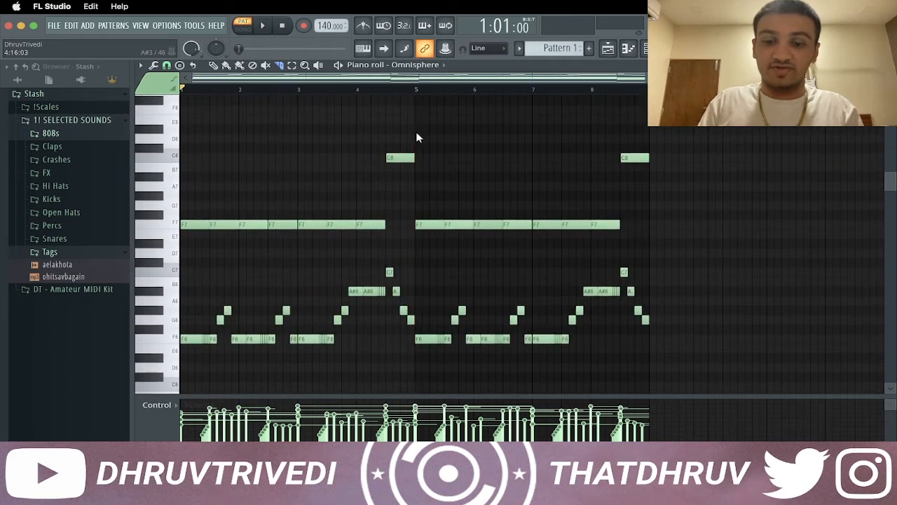
pyautogui.press('p')
pyautogui.press('space')
pyautogui.scroll(-3, 331, 168)
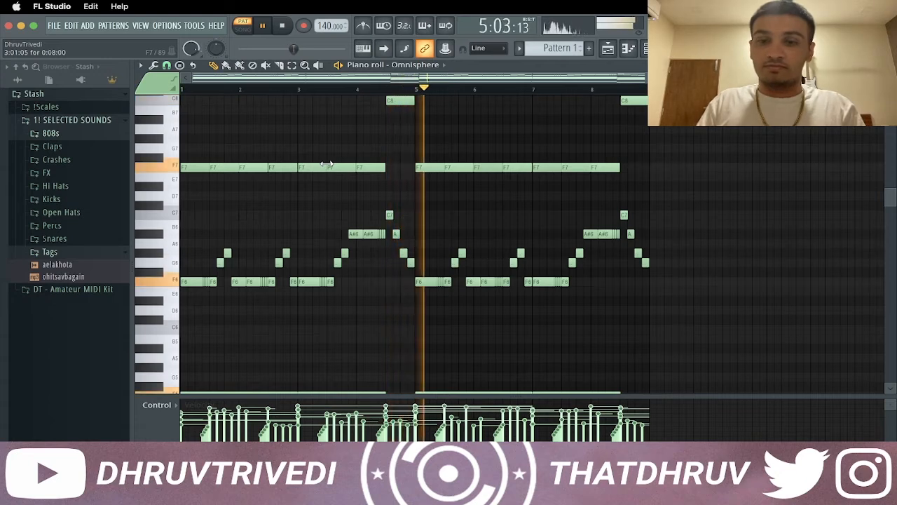
# Close the piano roll, insert an ElectraX channel above Omnisphere in the channel rack and stop playback
pyautogui.press('Escape')
pyautogui.rightClick(325, 123)
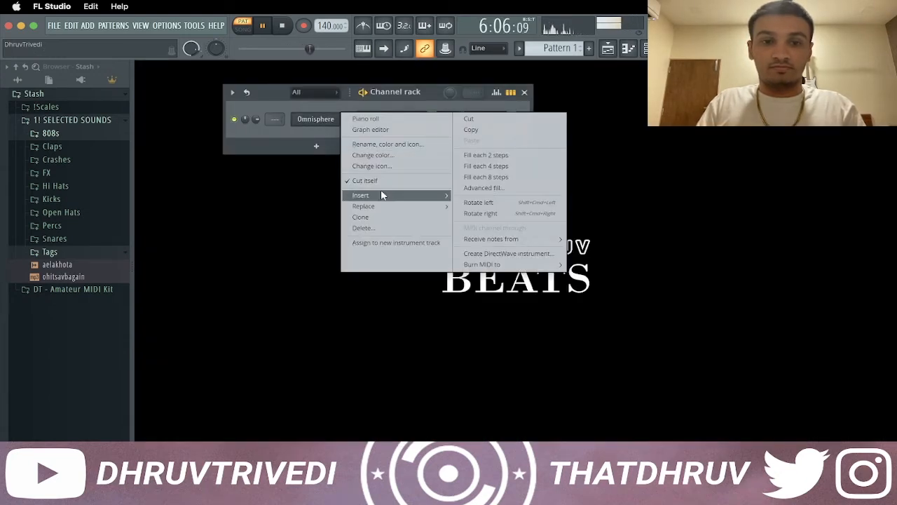
pyautogui.moveTo(383, 196)
pyautogui.click(574, 248)
pyautogui.press('Escape')
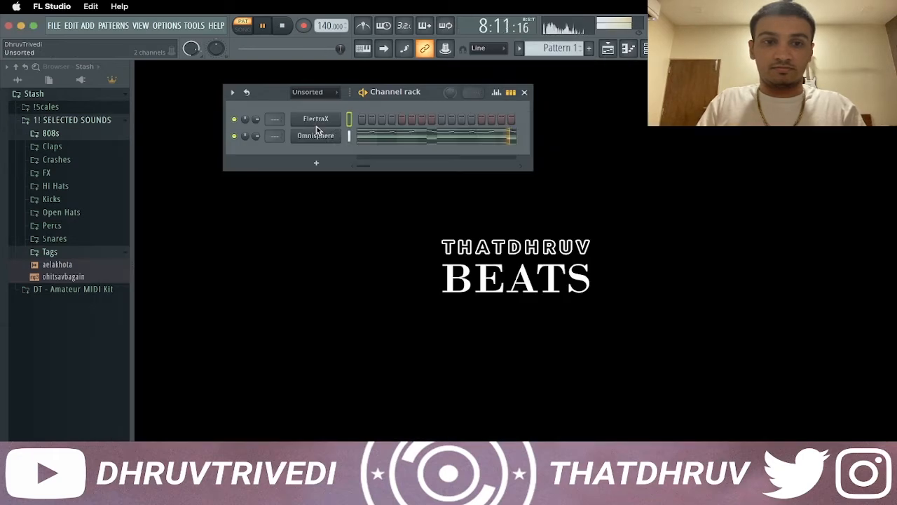
pyautogui.moveTo(401, 88); pyautogui.dragTo(407, 85)
pyautogui.press('space')
# Load the 808 TRANSCEND - Loop_2 sample from the 808s folder as a new channel and collapse the folder
pyautogui.click(65, 136)
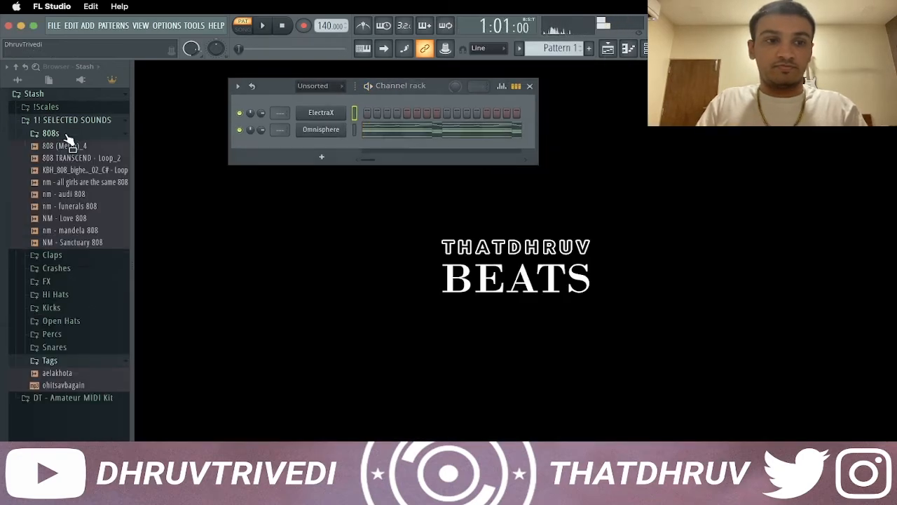
pyautogui.moveTo(104, 171); pyautogui.dragTo(309, 147)
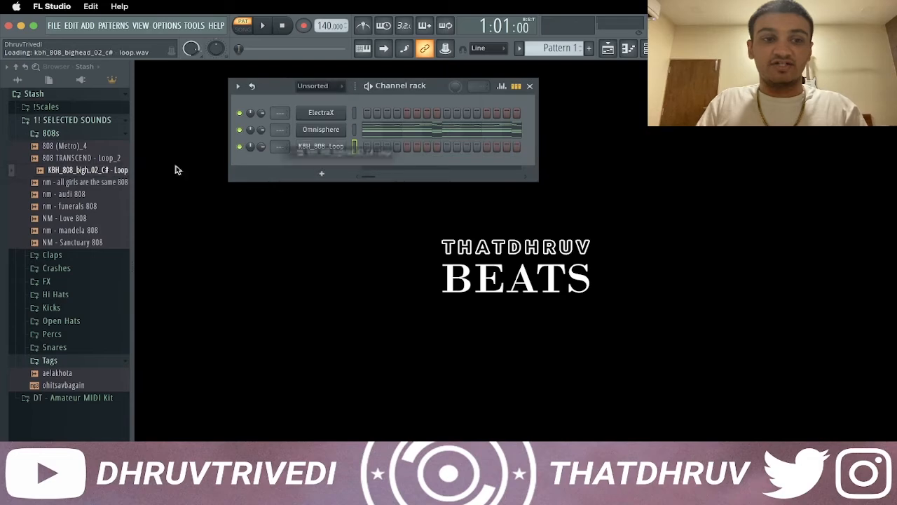
pyautogui.moveTo(109, 160); pyautogui.dragTo(340, 145)
pyautogui.click(104, 134)
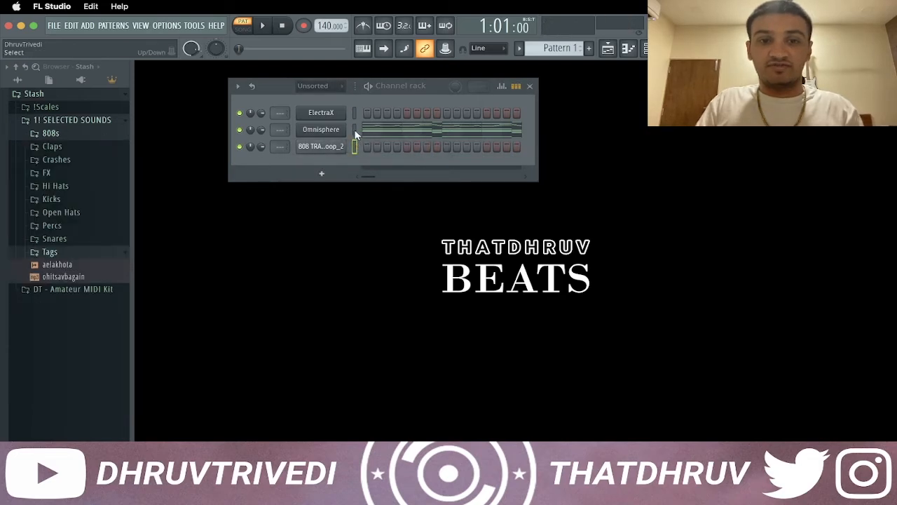
# Load the Arp - Pablo preset from the WavSupply Roy Major - Neptune bank in ElectraX and close the plugin windows
pyautogui.click(323, 112)
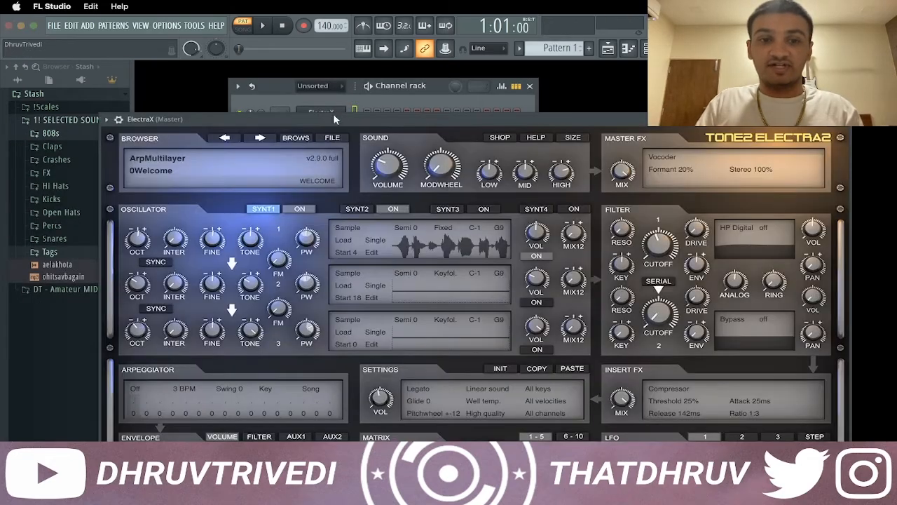
pyautogui.click(170, 168)
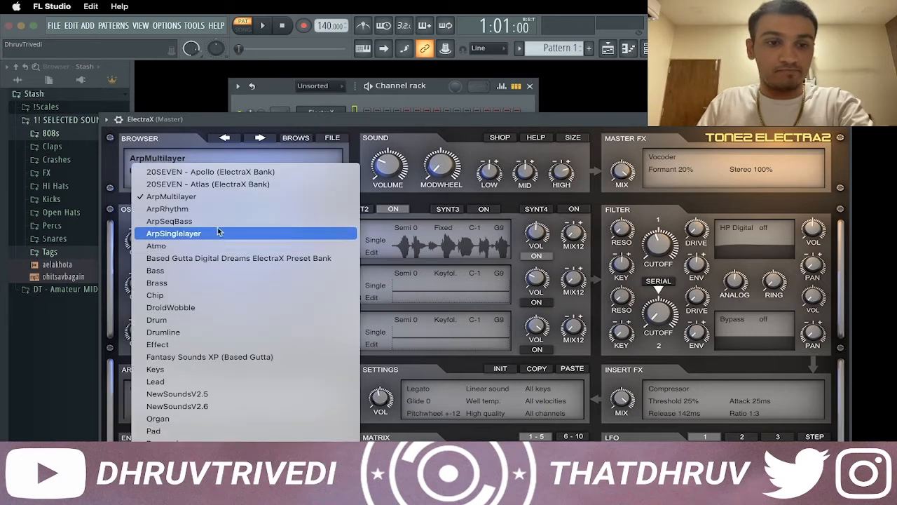
pyautogui.scroll(-3, 214, 365)
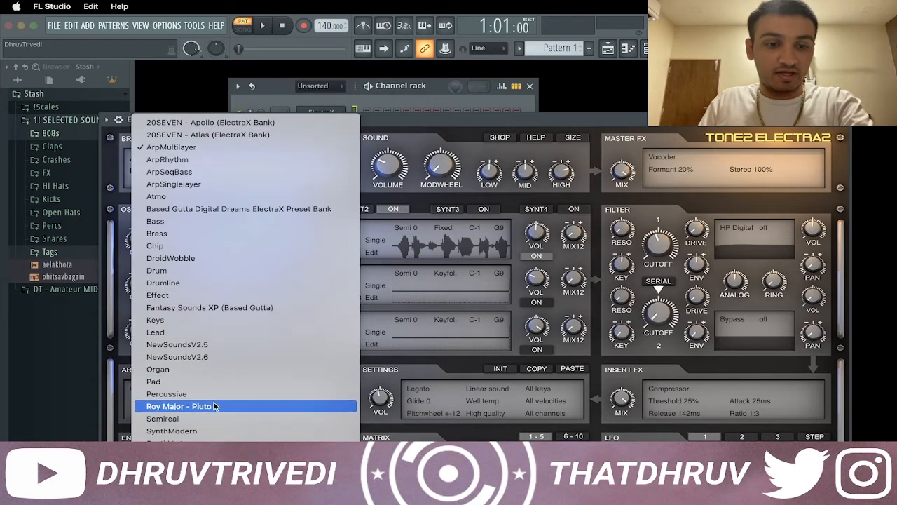
pyautogui.scroll(-3, 217, 414)
pyautogui.click(229, 424)
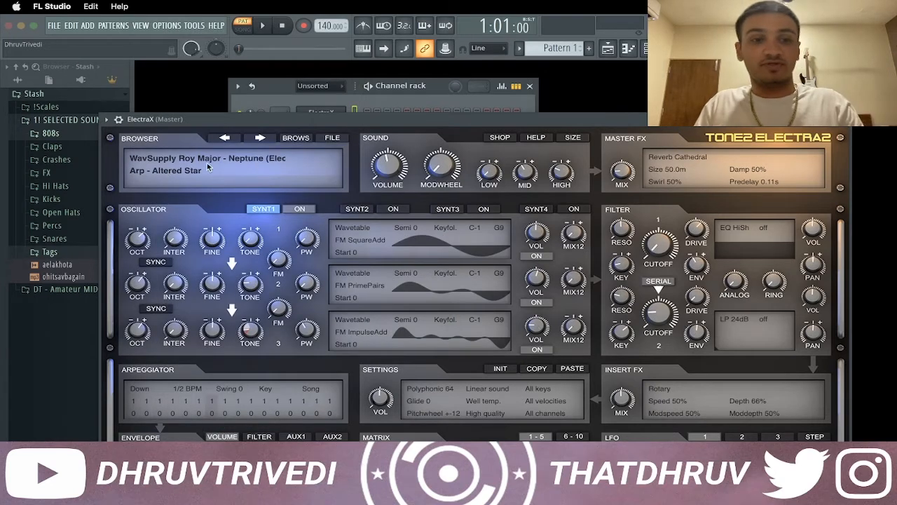
pyautogui.click(207, 167)
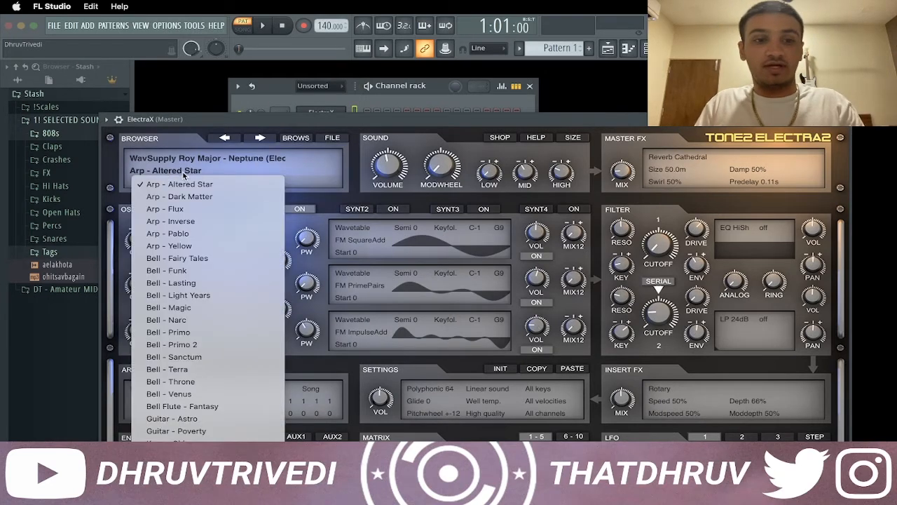
pyautogui.click(195, 239)
pyautogui.press('F12')
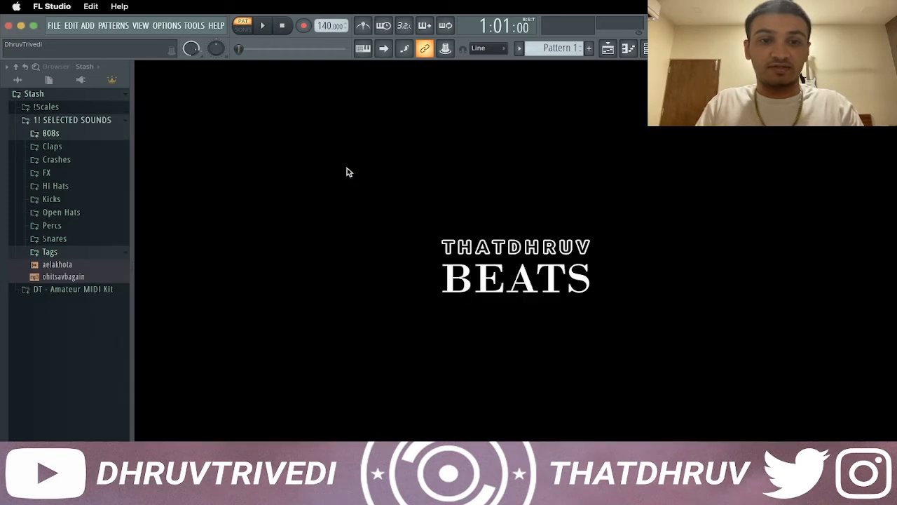
# Copy the Omnisphere notes into the ElectraX channel and open its piano roll
pyautogui.press('F6')
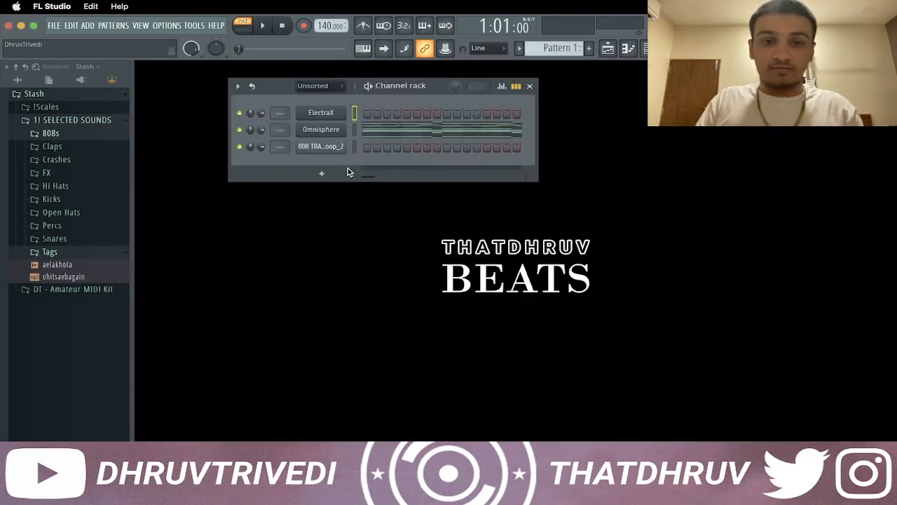
pyautogui.rightClick(353, 111)
pyautogui.click(357, 109)
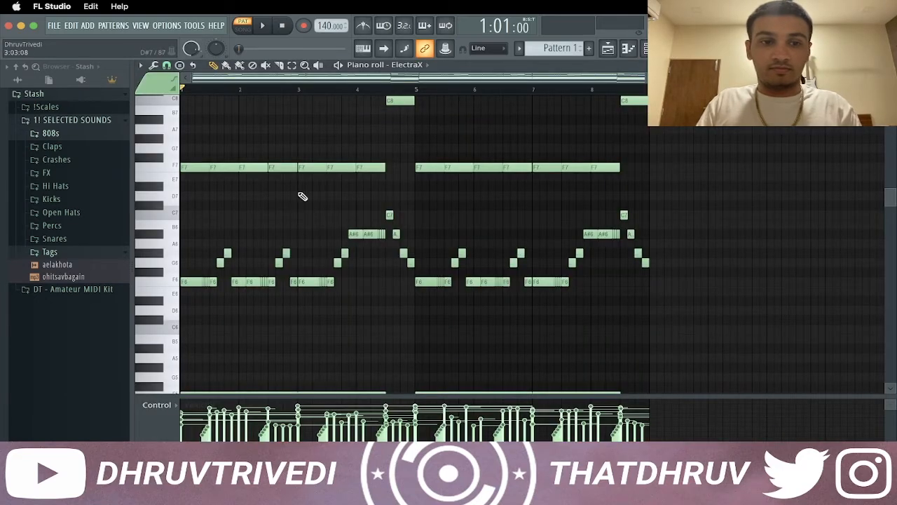
# Delete the high melody notes and the F2 and C2 bass notes from ElectraX, and raise the remaining chords one octave
pyautogui.scroll(5, 288, 215)
pyautogui.moveTo(176, 183); pyautogui.dragTo(155, 316)
pyautogui.press('Delete')
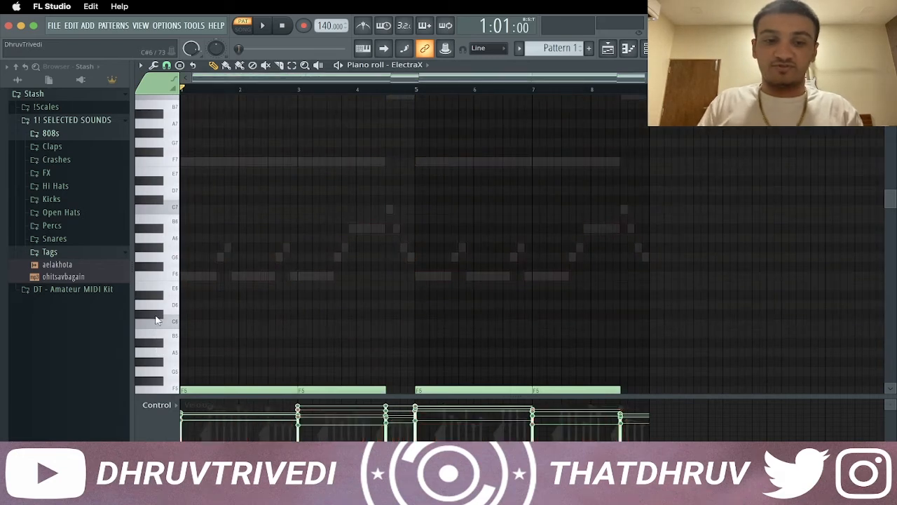
pyautogui.scroll(-20, 267, 290)
pyautogui.scroll(3, 255, 277)
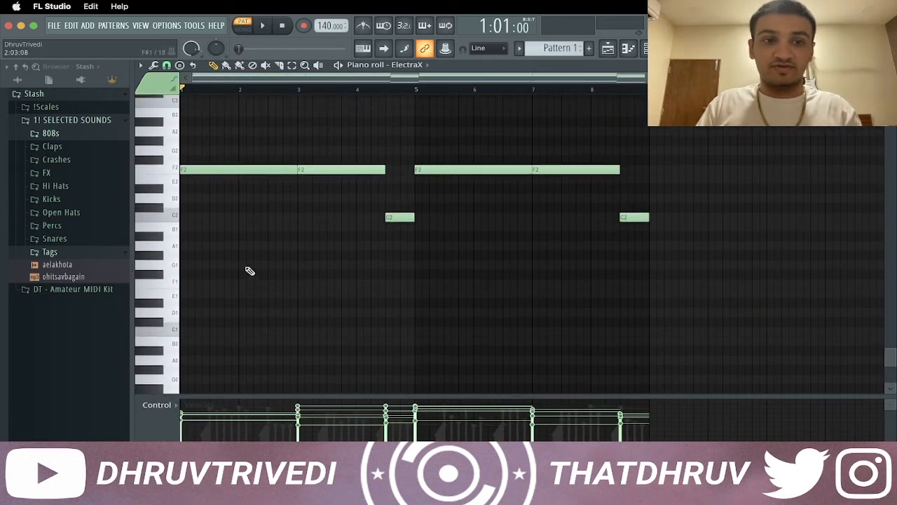
pyautogui.moveTo(162, 173); pyautogui.dragTo(176, 252)
pyautogui.scroll(20, 434, 289)
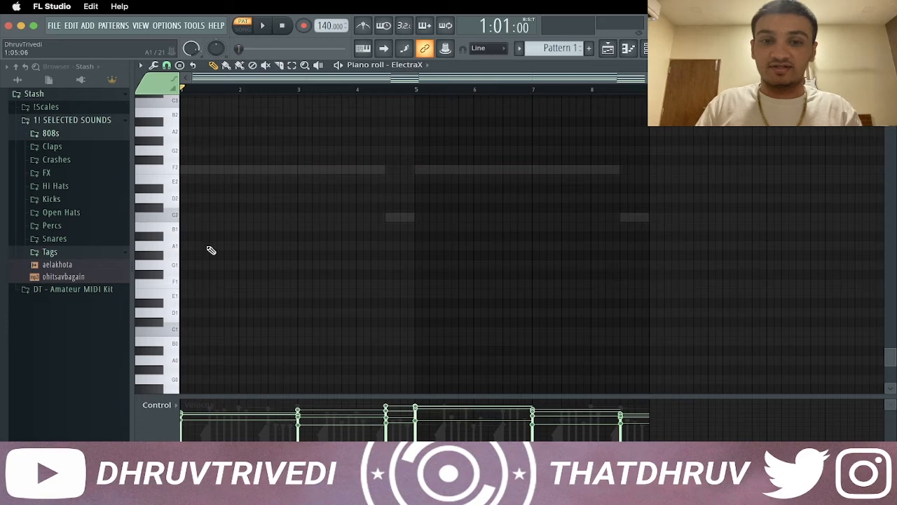
pyautogui.scroll(-5, 435, 289)
pyautogui.hotkey('ctrl', 'Up')
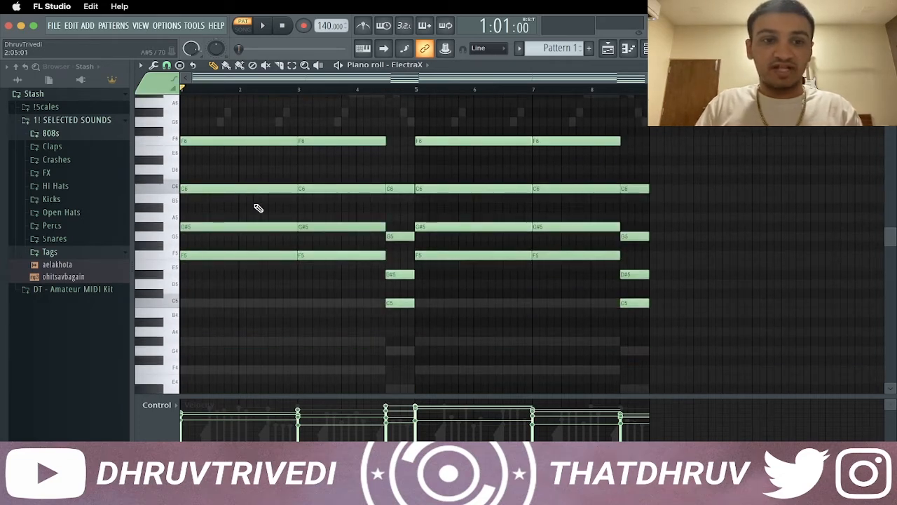
# Delay the long C6 and F6 chord notes in bars 1 to 4 by half a bar and trim their ends to the chord ends
pyautogui.moveTo(217, 117); pyautogui.dragTo(338, 200)
pyautogui.moveTo(251, 186); pyautogui.dragTo(272, 187)
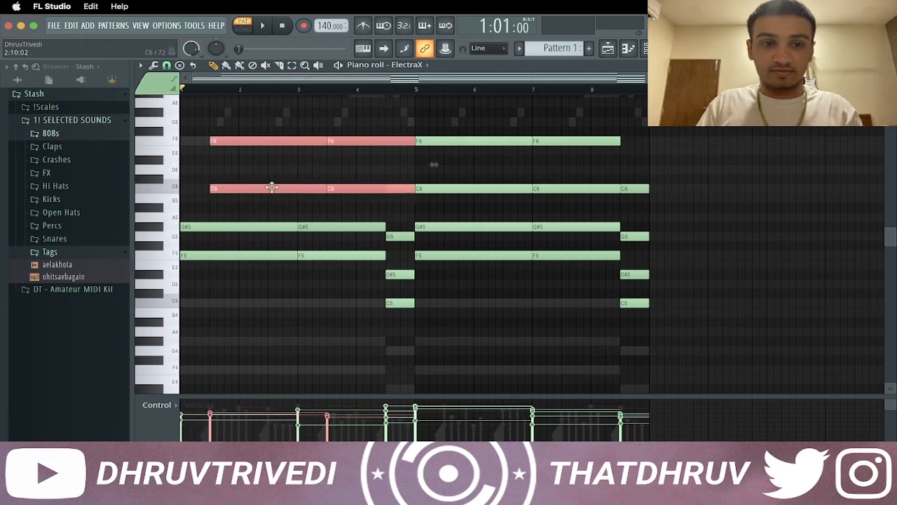
pyautogui.moveTo(326, 189); pyautogui.dragTo(294, 190)
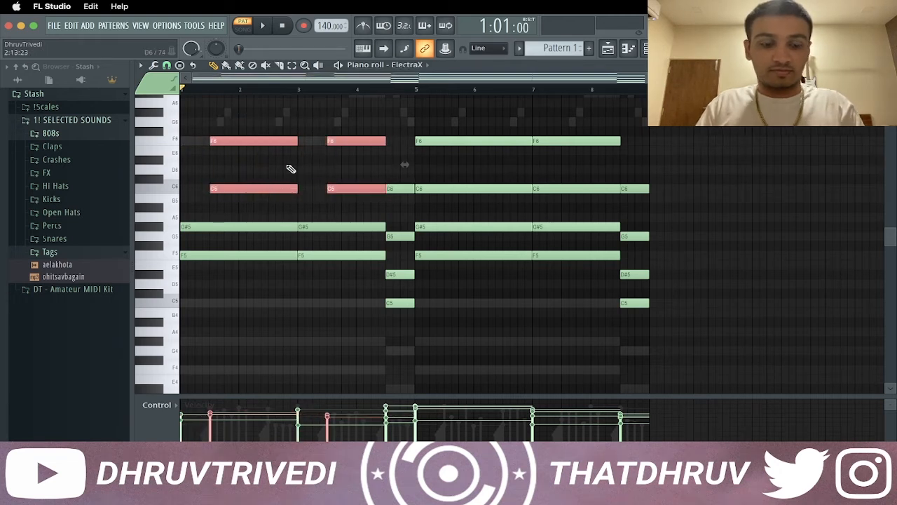
pyautogui.keyDown('super'); pyautogui.click(288, 166); pyautogui.keyUp('super')
# Start the F6 notes another half bar later, keeping their ends, and start bar 4's short G5 and C6 notes a quarter bar later
pyautogui.moveTo(257, 124); pyautogui.dragTo(345, 159)
pyautogui.moveTo(258, 142); pyautogui.dragTo(284, 145)
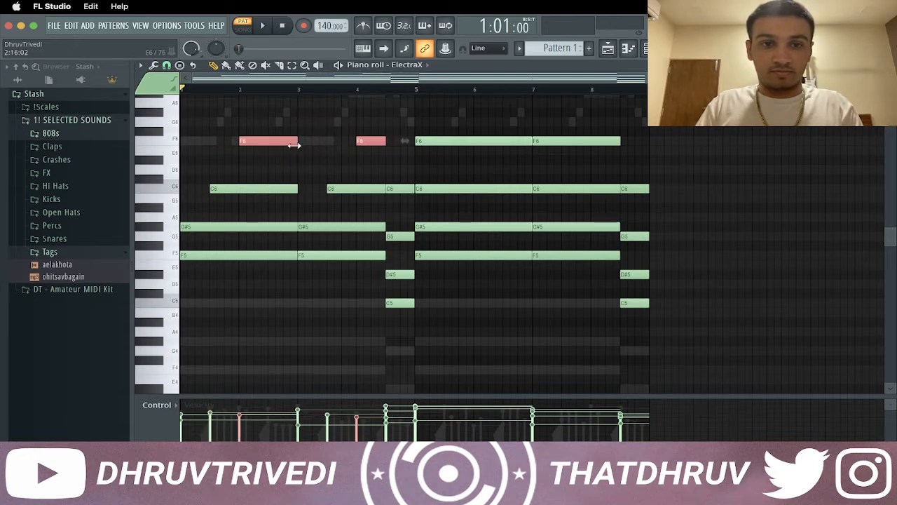
pyautogui.keyDown('super'); pyautogui.click(397, 178); pyautogui.keyUp('super')
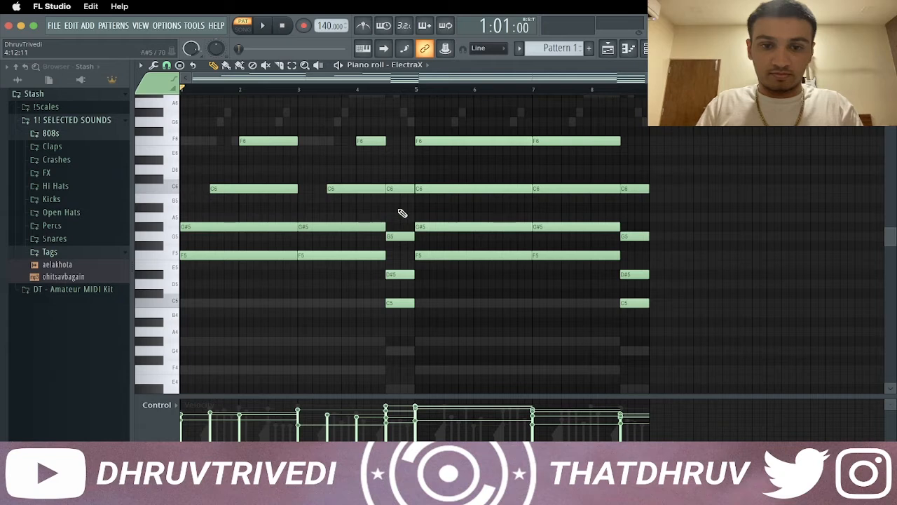
pyautogui.moveTo(399, 201); pyautogui.dragTo(411, 236)
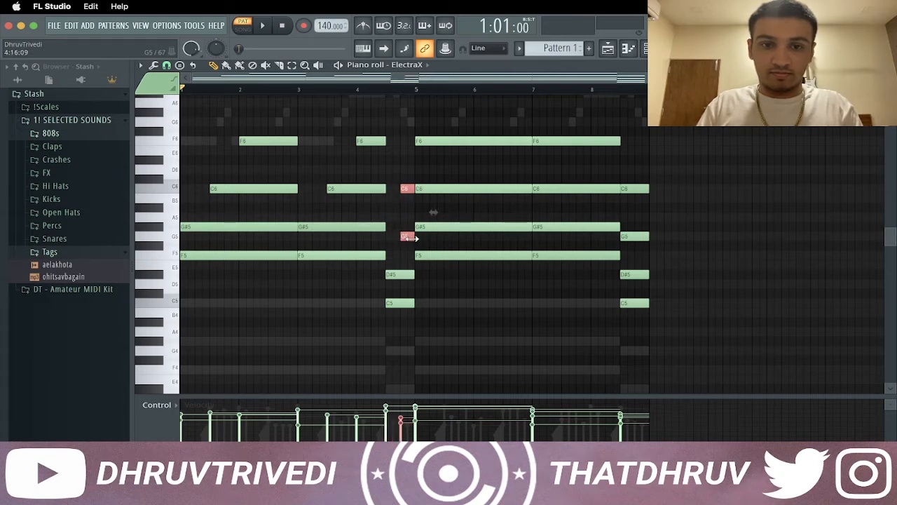
# Replace the chords in bars 5 to 8 with a duplicate of bars 1 to 4 and play the pattern
pyautogui.moveTo(455, 116); pyautogui.dragTo(697, 366)
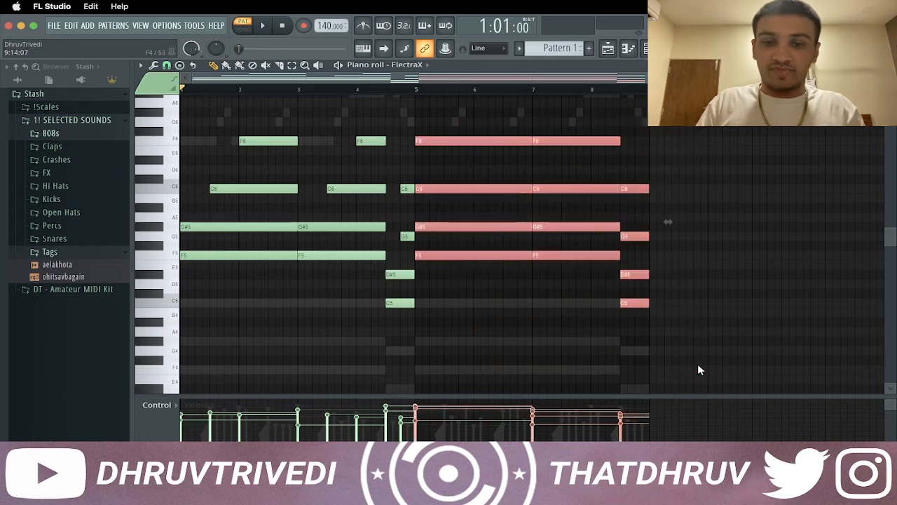
pyautogui.press('Delete')
pyautogui.hotkey('ctrl', 'b')
pyautogui.press('space')
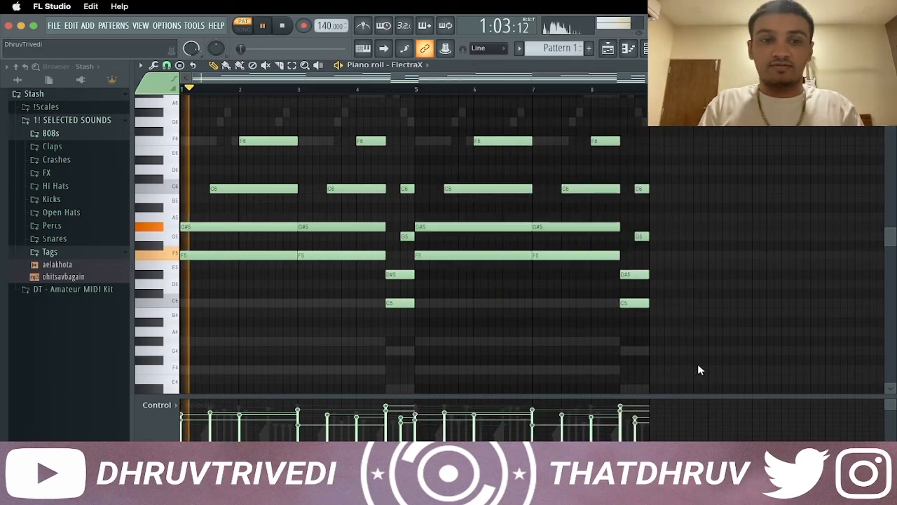
pyautogui.scroll(3, 234, 283)
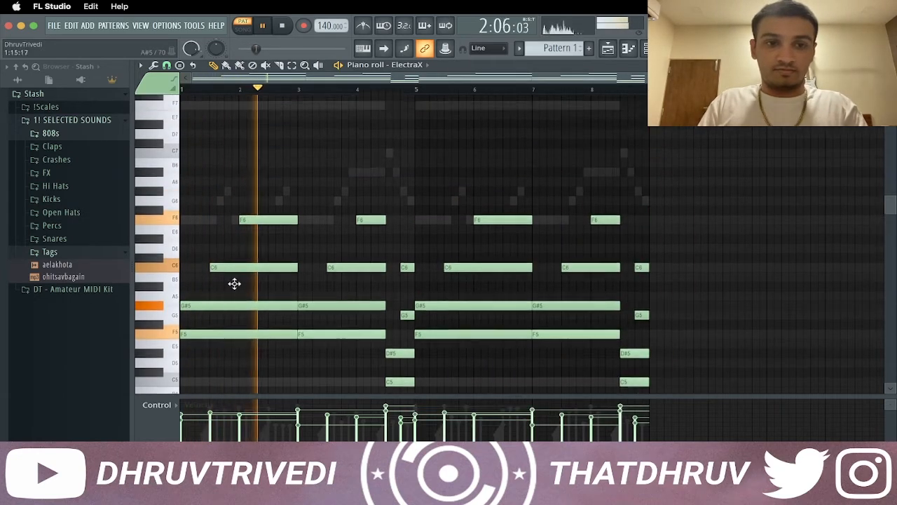
pyautogui.scroll(-15, 241, 286)
pyautogui.scroll(12, 281, 277)
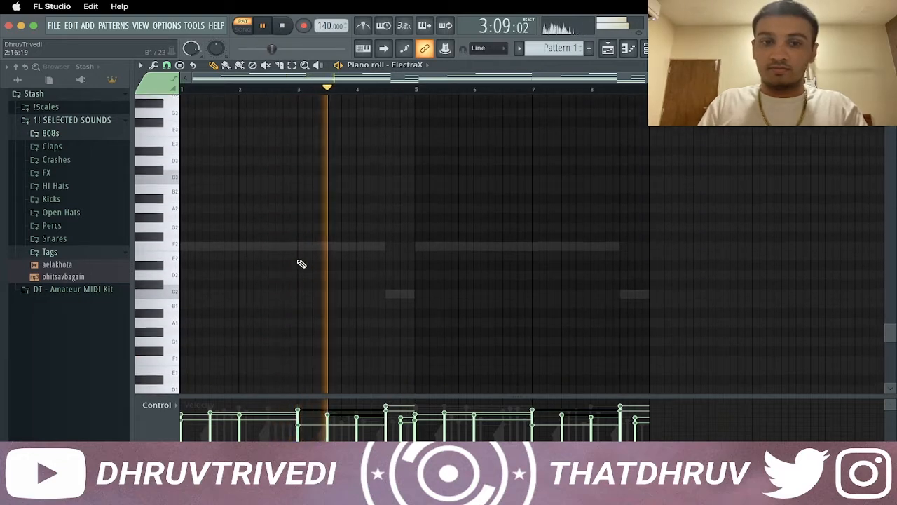
pyautogui.scroll(7, 301, 263)
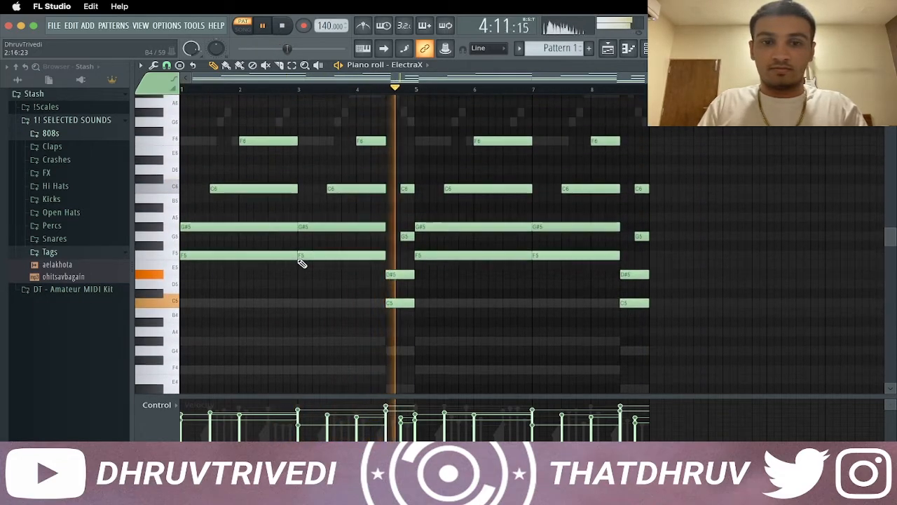
# Open the Omnisphere piano roll and select the F2 and C2 bass notes across all eight bars for copying
pyautogui.press('F7')
pyautogui.rightClick(344, 130)
pyautogui.click(361, 129)
pyautogui.scroll(-8, 323, 212)
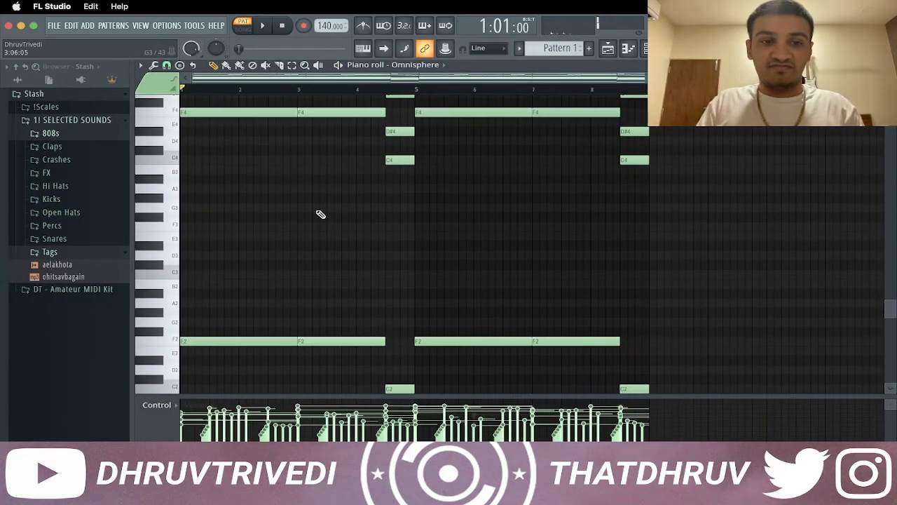
pyautogui.moveTo(172, 315); pyautogui.dragTo(167, 390)
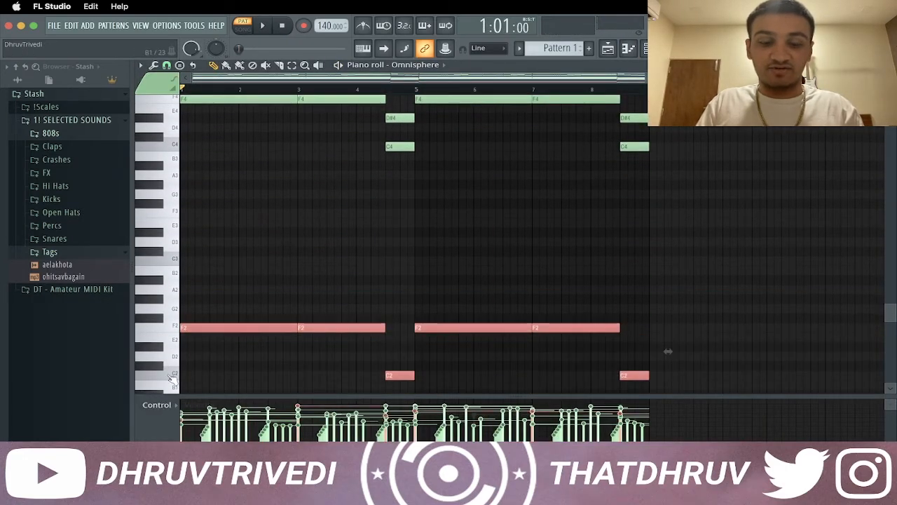
# Paste the bass notes into the 808 TRANSCEND - Loop_2 channel, raise them three octaves to F5 and C5, and clear the selection
pyautogui.click(423, 65)
pyautogui.click(420, 106)
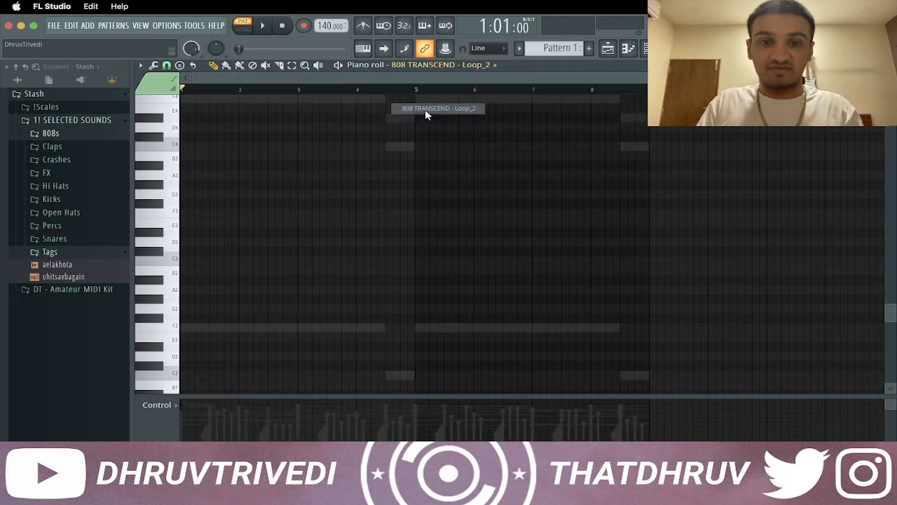
pyautogui.hotkey('ctrl', 'Up')
pyautogui.hotkey('ctrl', 'Up')
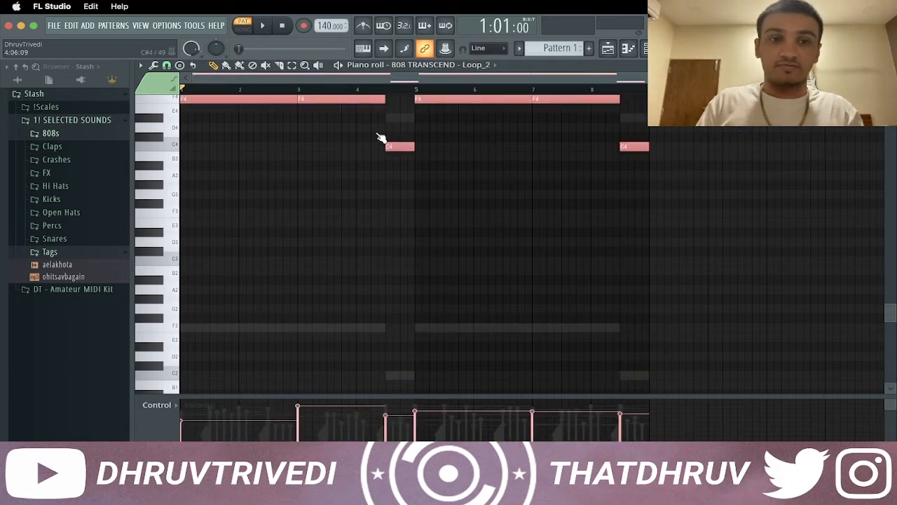
pyautogui.press('Delete')
pyautogui.scroll(10, 312, 191)
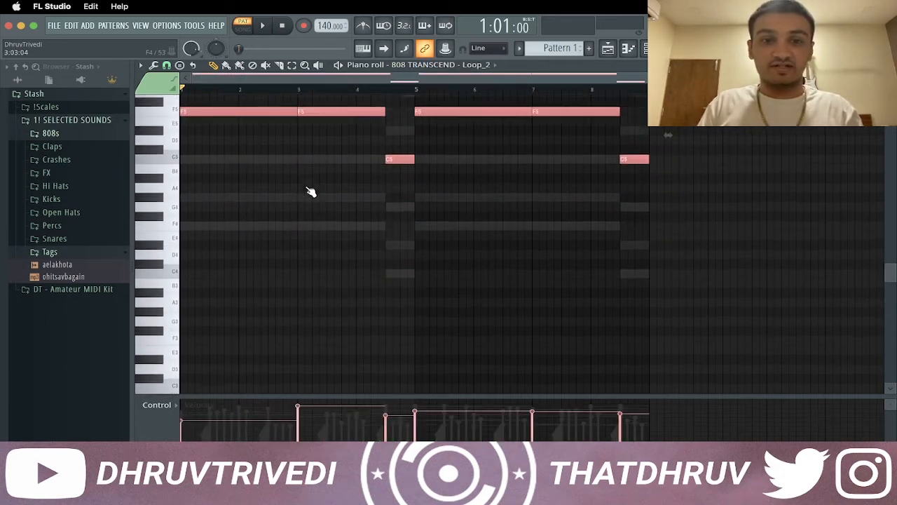
pyautogui.keyDown('super'); pyautogui.click(239, 302); pyautogui.keyUp('super')
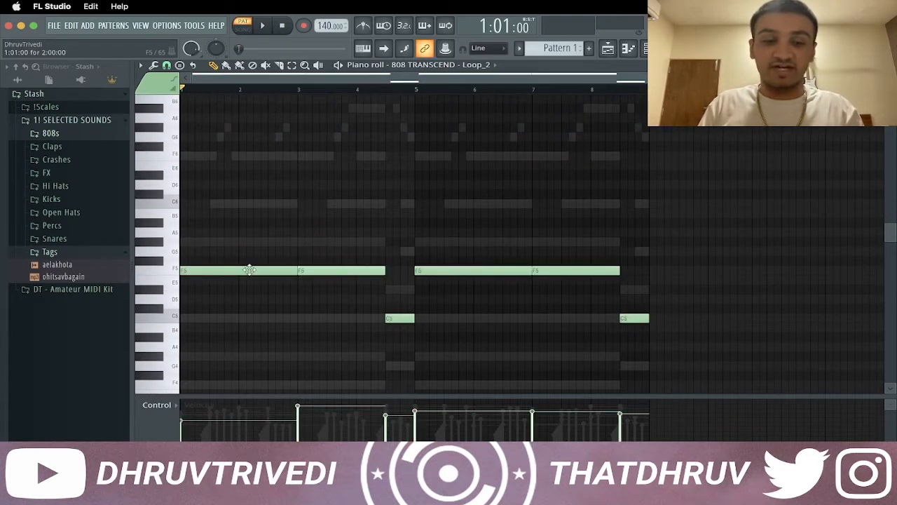
# Add Fruity Limiter to the mixer's Master track and return to the 808 TRANSCEND - Loop_2 piano roll
pyautogui.press('F9')
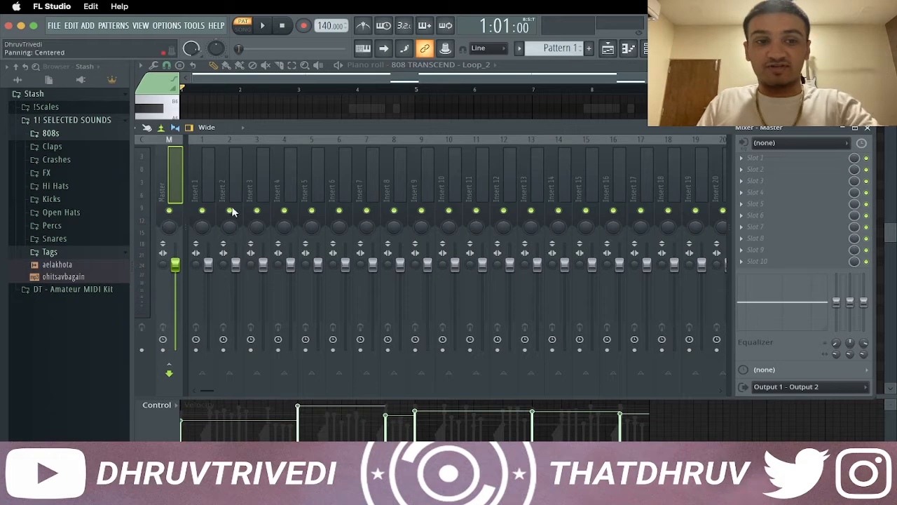
pyautogui.click(775, 157)
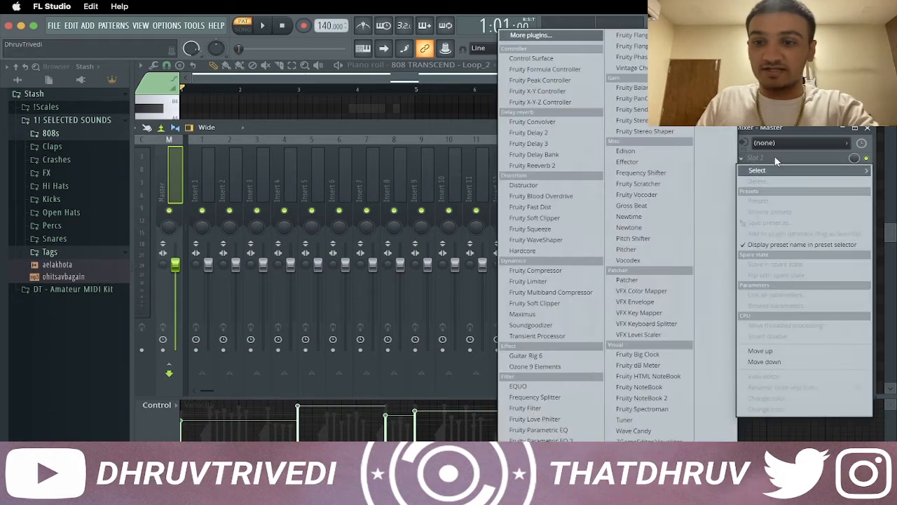
pyautogui.click(548, 282)
pyautogui.press('Escape')
pyautogui.press('Escape')
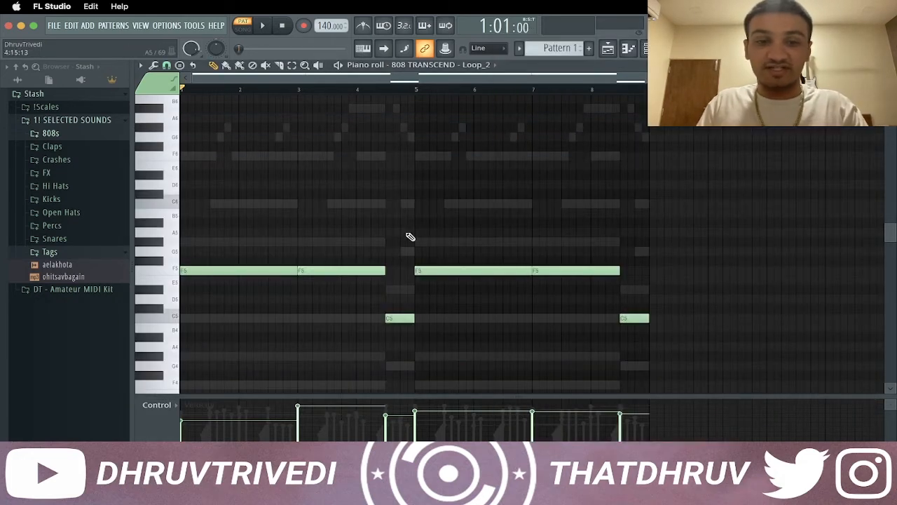
# Play the pattern and slice the 808's F5 notes at two points in bar 2 and two points early in bar 4
pyautogui.press('space')
pyautogui.press('c')
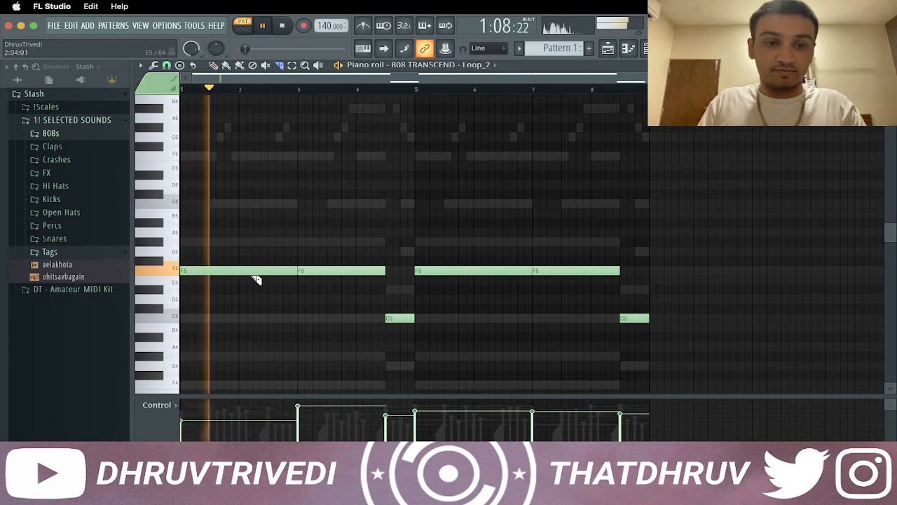
pyautogui.click(264, 273)
pyautogui.click(277, 271)
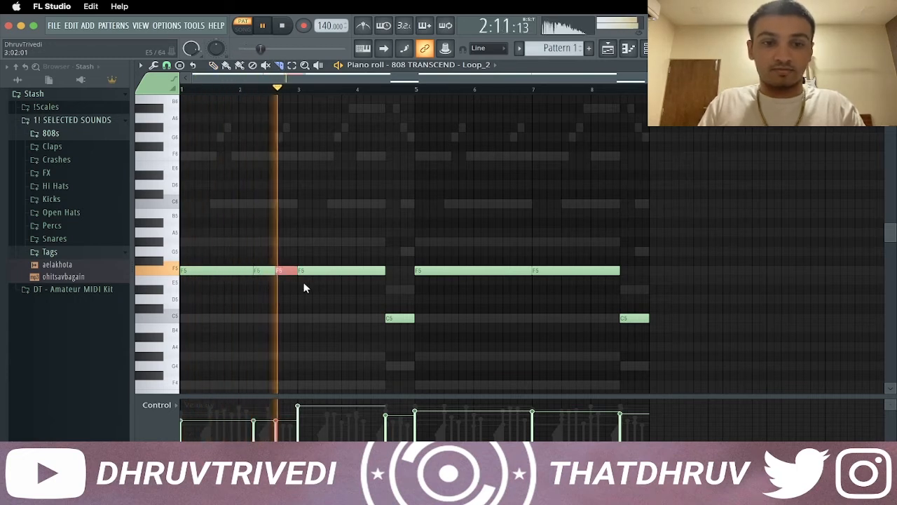
pyautogui.click(368, 272)
pyautogui.click(375, 272)
pyautogui.press('p')
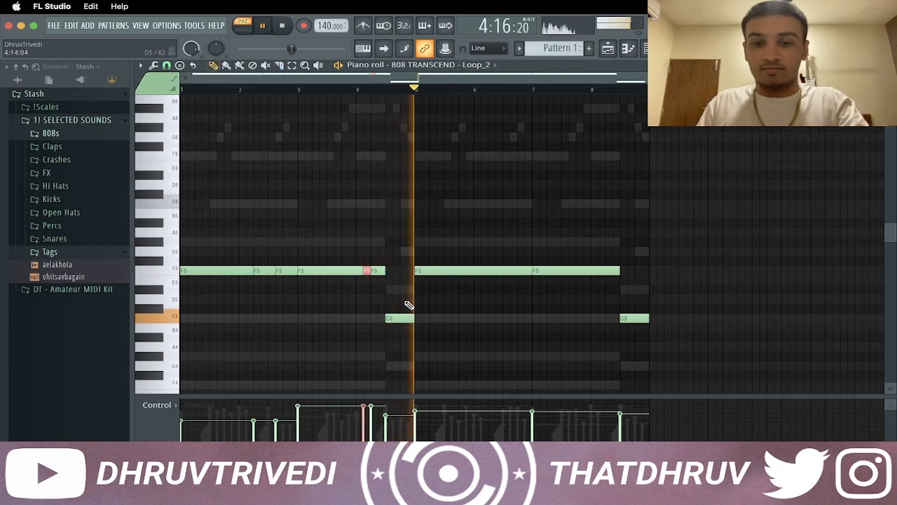
# Move bar 4's C5 note an eighth bar later and replace the 808 notes in bars 5 to 8 with a duplicate of bars 1 to 4
pyautogui.press('space')
pyautogui.moveTo(401, 315); pyautogui.dragTo(408, 317)
pyautogui.press('space')
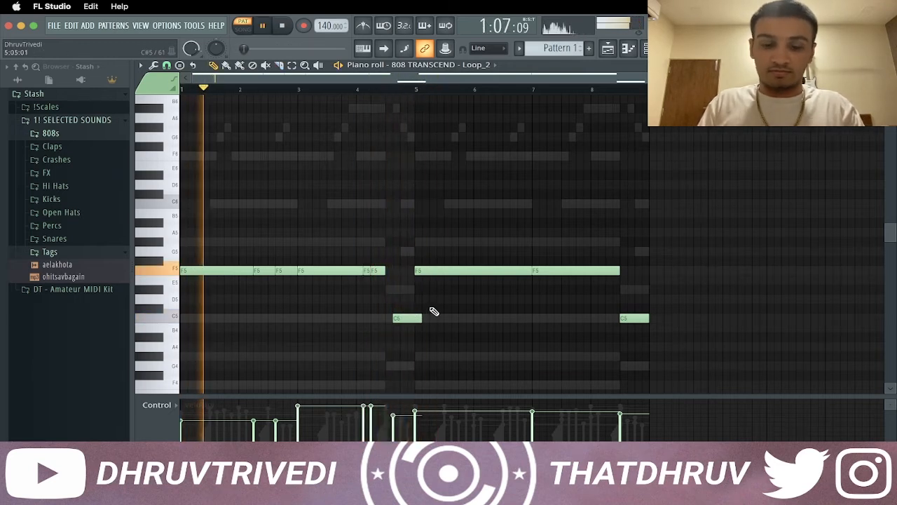
pyautogui.rightClick(466, 271)
pyautogui.rightClick(587, 272)
pyautogui.rightClick(634, 319)
pyautogui.press('super+b')
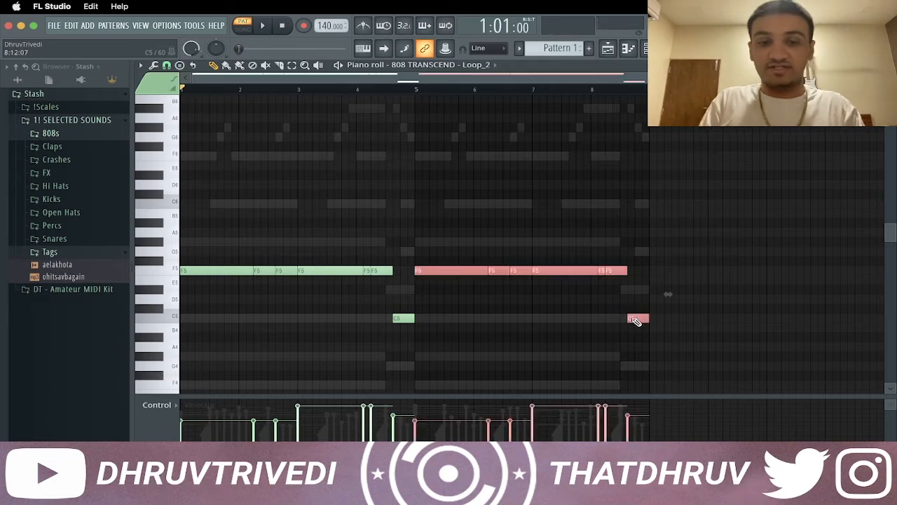
# Raise the velocity of all the 808 notes to maximum, clear the selection and play the pattern
pyautogui.press('super+a')
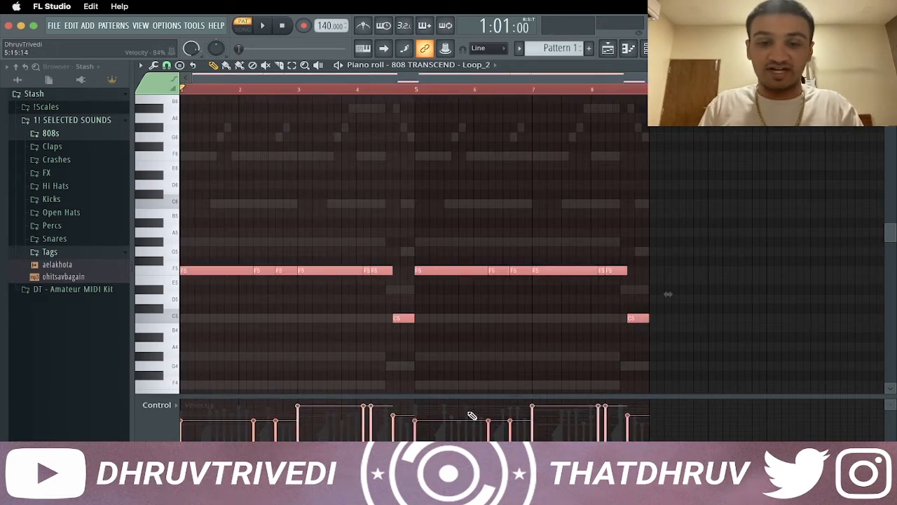
pyautogui.scroll(5, 477, 334)
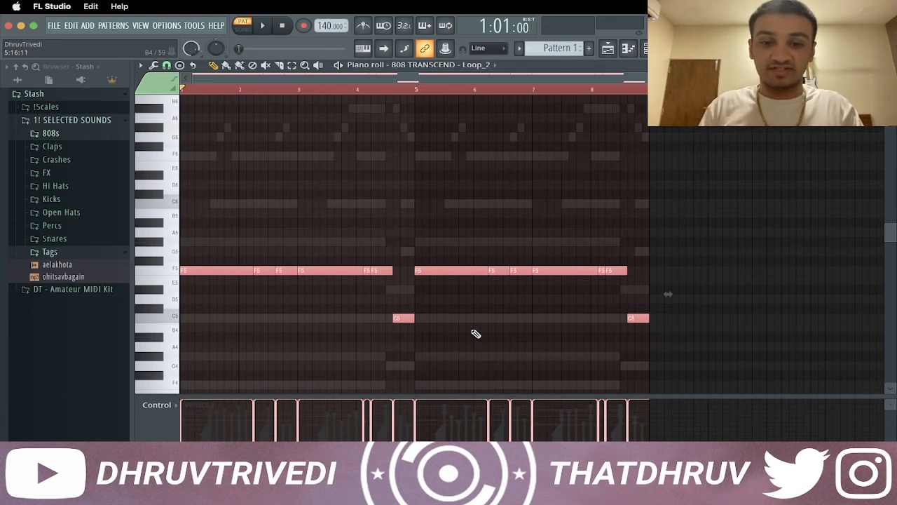
pyautogui.hotkey('ctrl', 'd')
pyautogui.press('space')
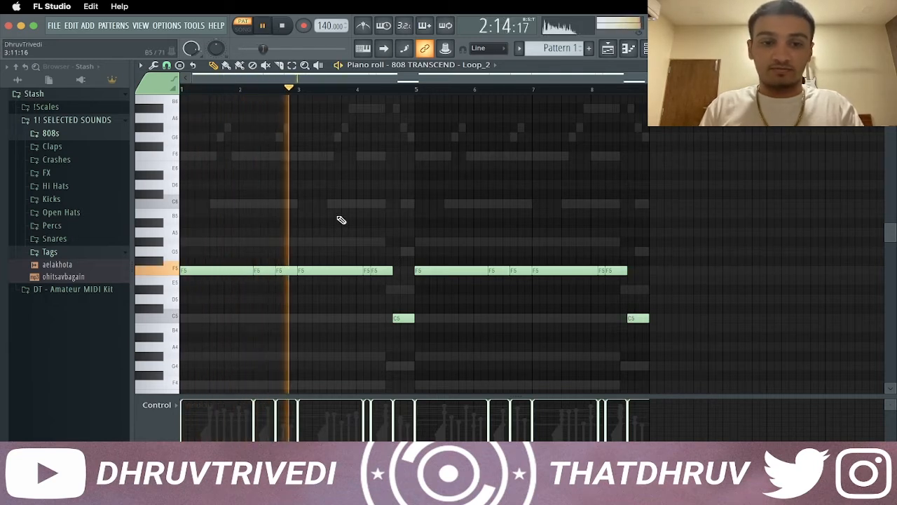
# Add the YK - PortOfMiami (Kick) sample as a channel above the 808 and paste the 808 notes into it
pyautogui.press('F7')
pyautogui.click(78, 200)
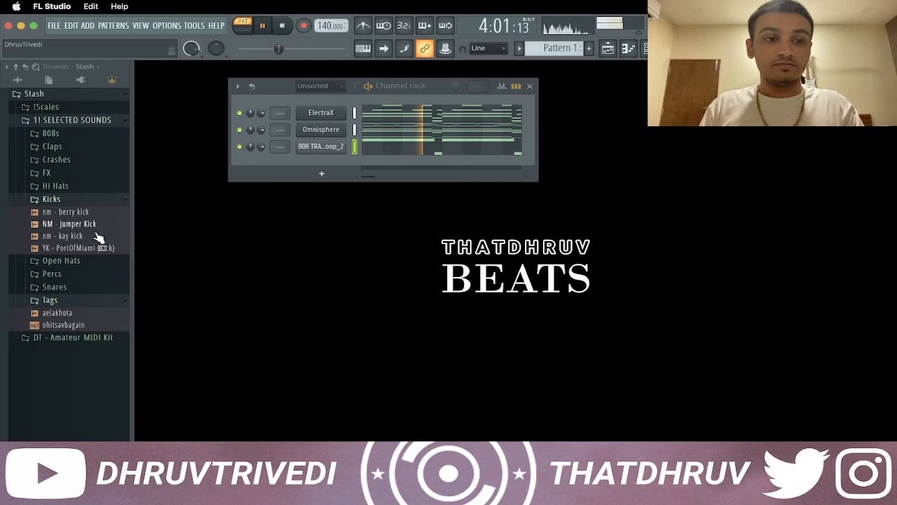
pyautogui.moveTo(86, 240); pyautogui.dragTo(338, 137)
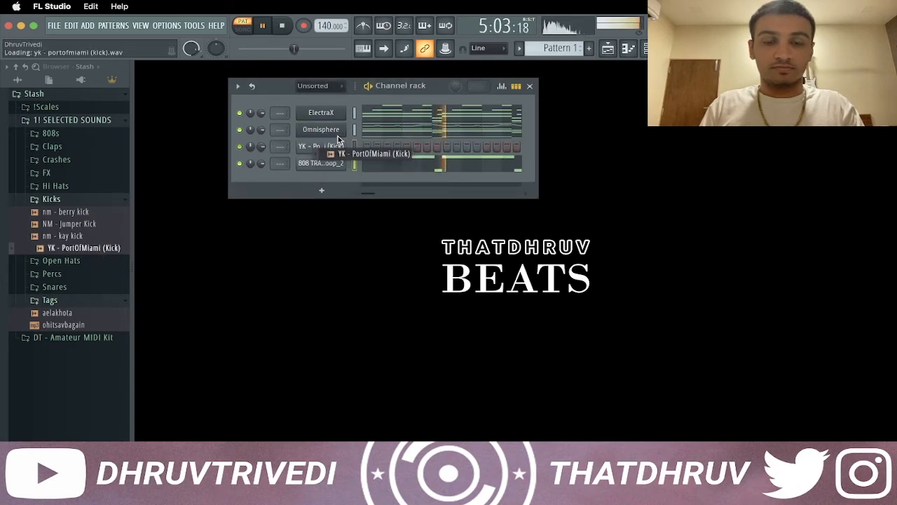
pyautogui.click(355, 148)
pyautogui.press('super+v')
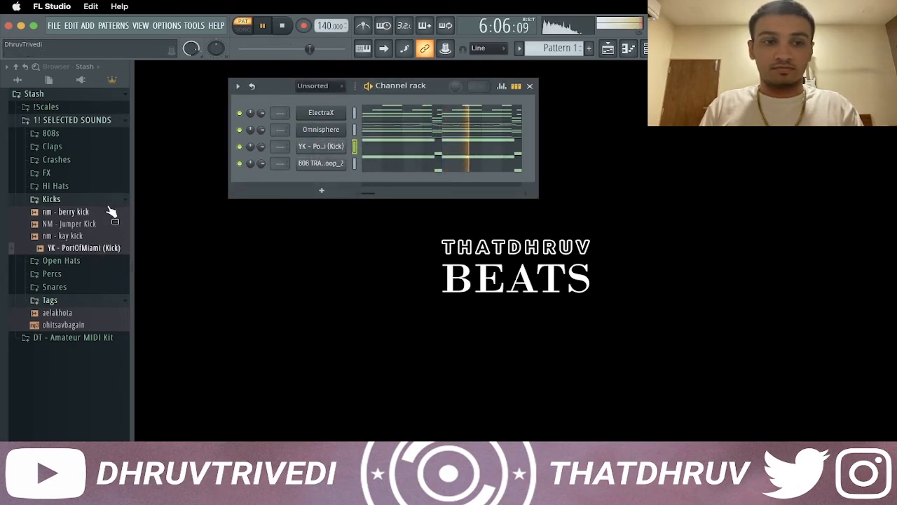
# Open the kick's piano roll and turn the pasted notes into short hits all on C5
pyautogui.click(98, 200)
pyautogui.rightClick(343, 153)
pyautogui.click(366, 147)
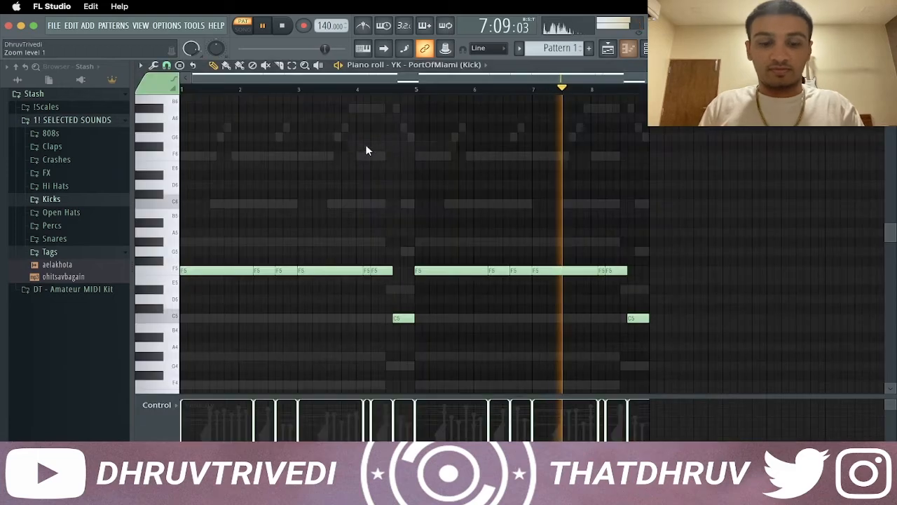
pyautogui.hotkey('alt', 'k')
pyautogui.press('Return')
pyautogui.press('space')
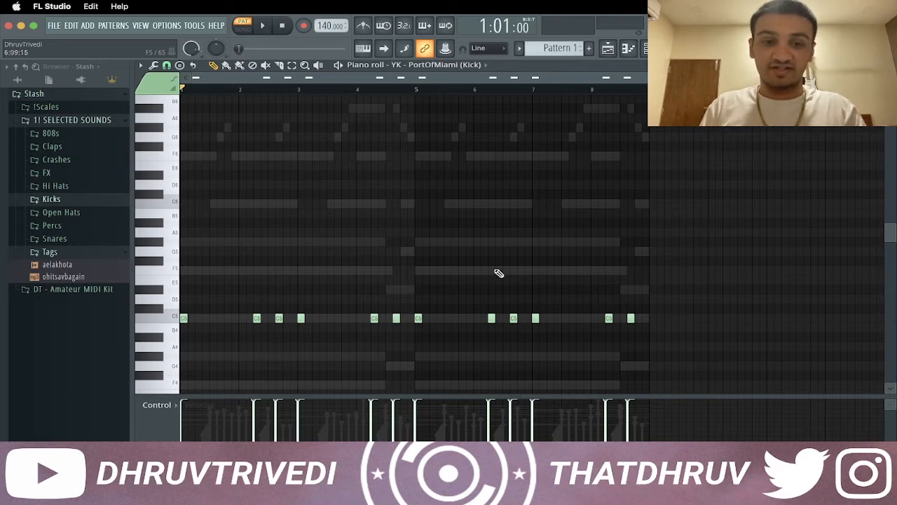
# Play the pattern and add the 07_We_Ball snare sample from the Snares folder as a channel below the 808
pyautogui.press('space')
pyautogui.press('F7')
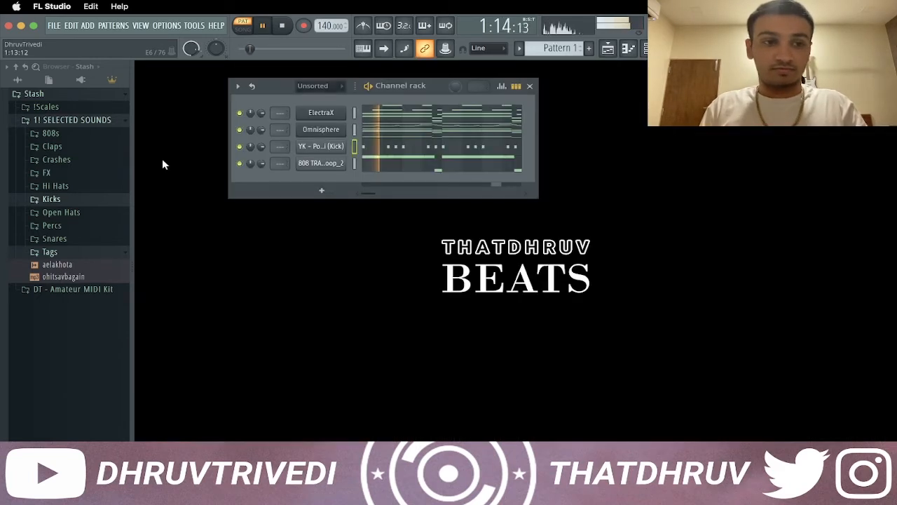
pyautogui.click(77, 239)
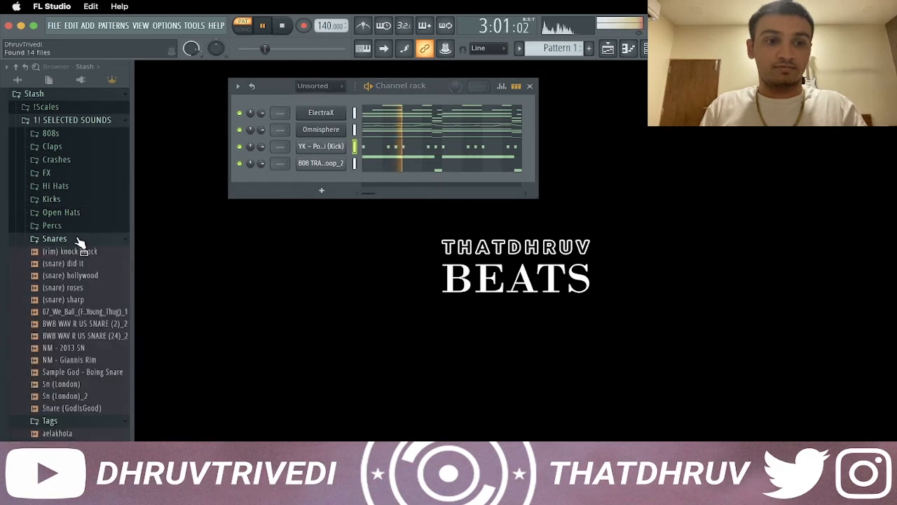
pyautogui.moveTo(85, 313); pyautogui.dragTo(337, 184)
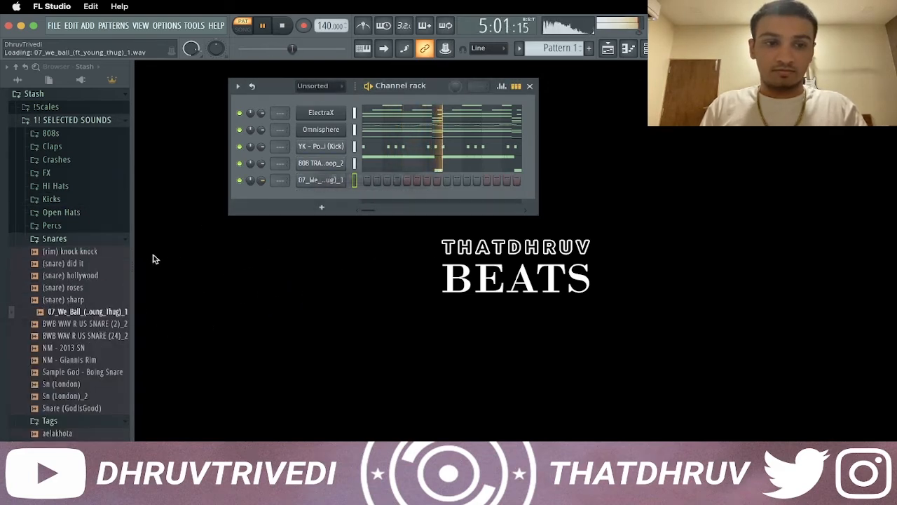
pyautogui.click(98, 240)
# Add the Cardiak HiHat 3_31 sample as a channel below the snare and stop playback
pyautogui.click(75, 191)
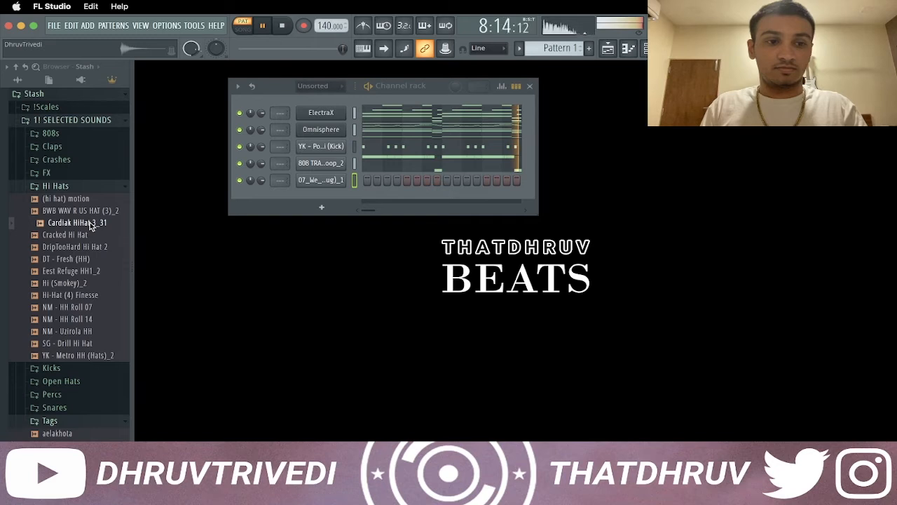
pyautogui.moveTo(90, 226); pyautogui.dragTo(294, 200)
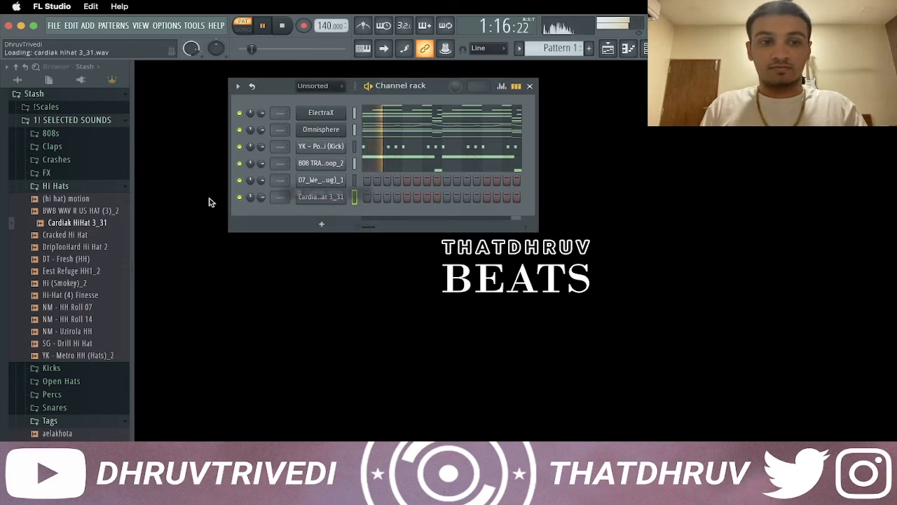
pyautogui.click(116, 186)
pyautogui.press('space')
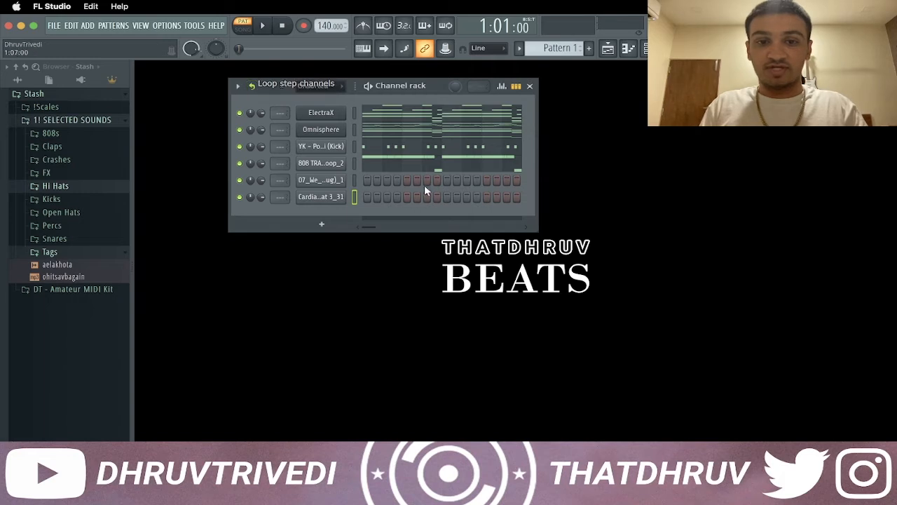
# Fill the hi-hat channel on each 2 steps, set the snare's step 9 velocity to 100%, and play the pattern
pyautogui.rightClick(317, 199)
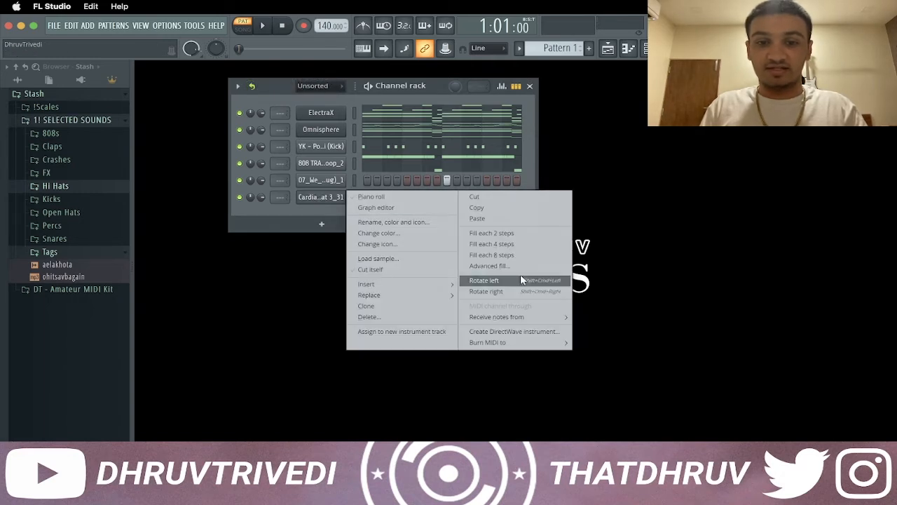
pyautogui.click(495, 232)
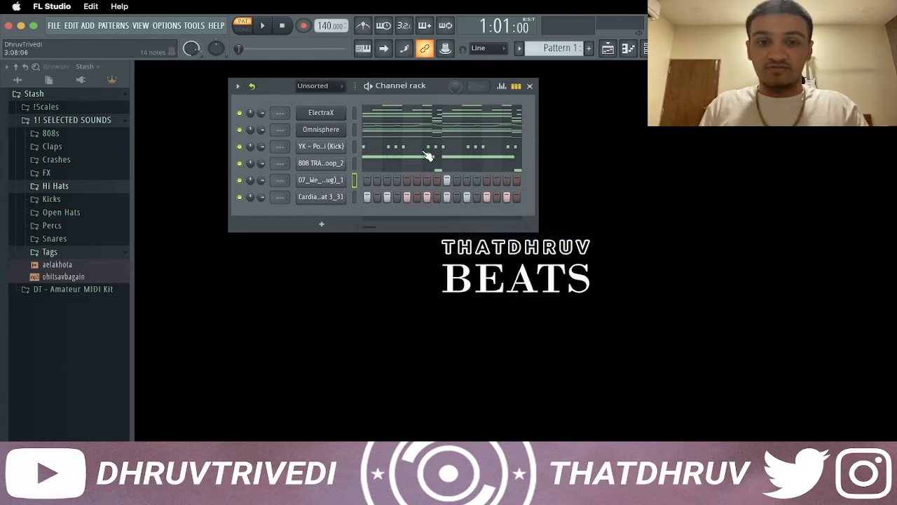
pyautogui.click(502, 87)
pyautogui.moveTo(440, 226); pyautogui.dragTo(448, 180)
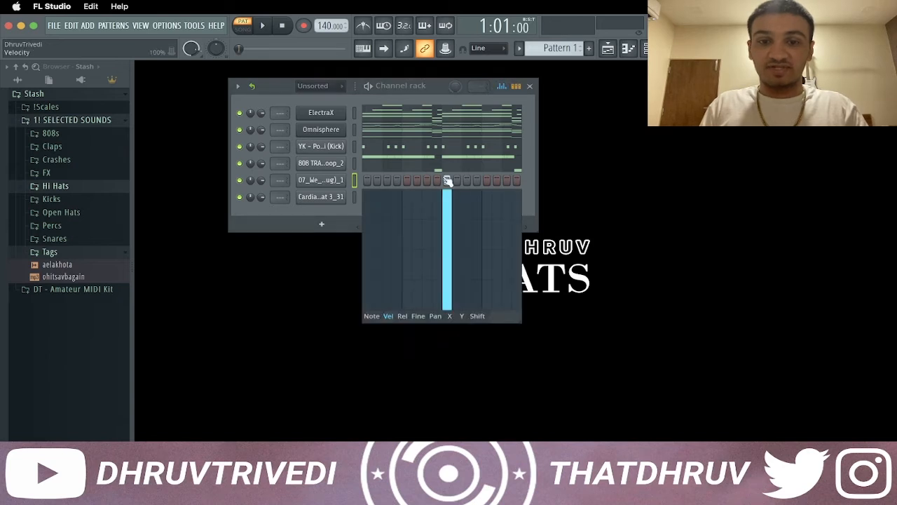
pyautogui.click(502, 86)
pyautogui.press('space')
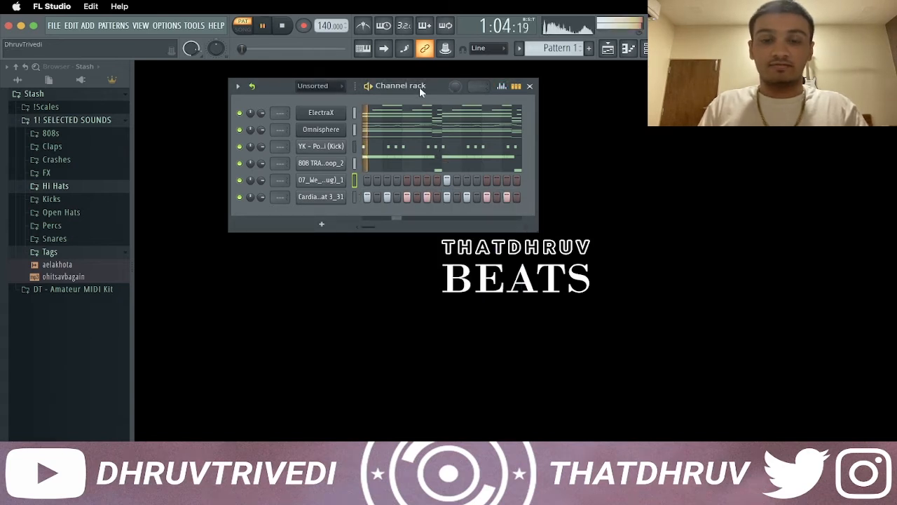
# Add the NM - Giannis Rim sample as a channel above the hi-hat, with hits on steps 3 and 15
pyautogui.click(83, 240)
pyautogui.click(101, 362)
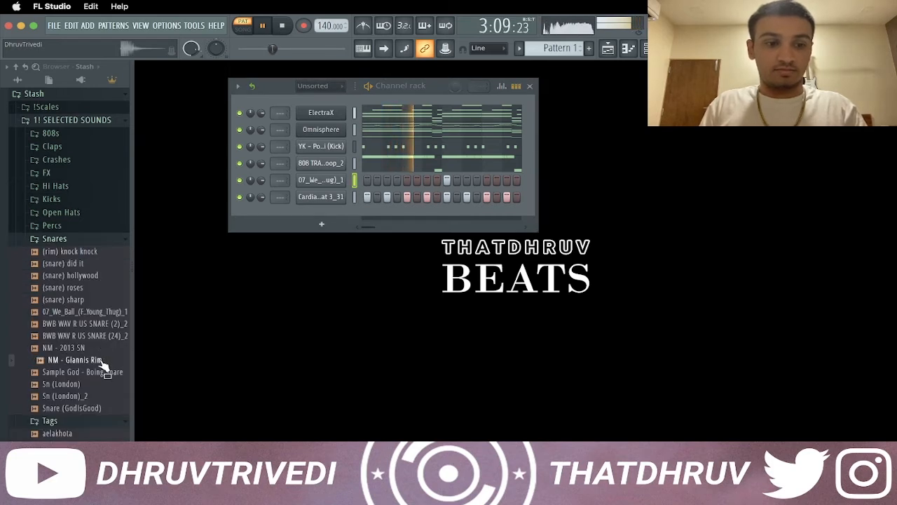
pyautogui.moveTo(102, 365); pyautogui.dragTo(330, 193)
pyautogui.click(387, 197)
pyautogui.click(506, 196)
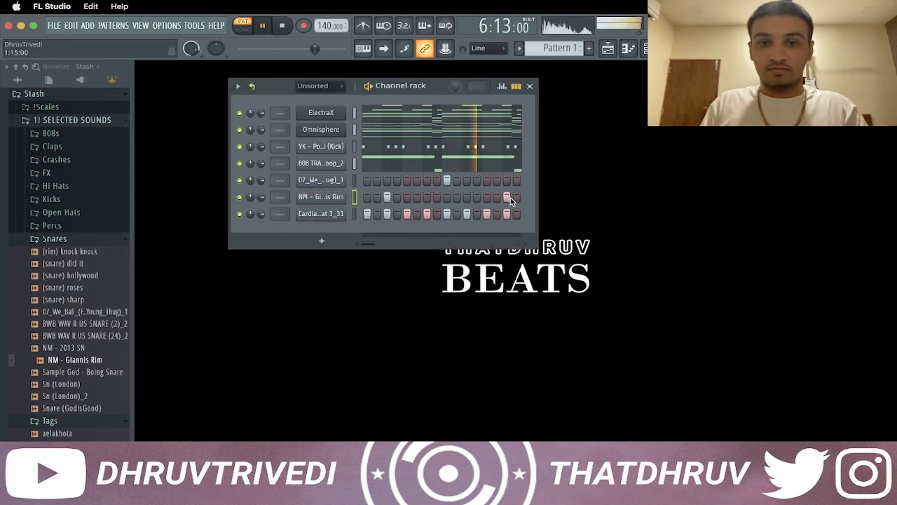
pyautogui.click(77, 239)
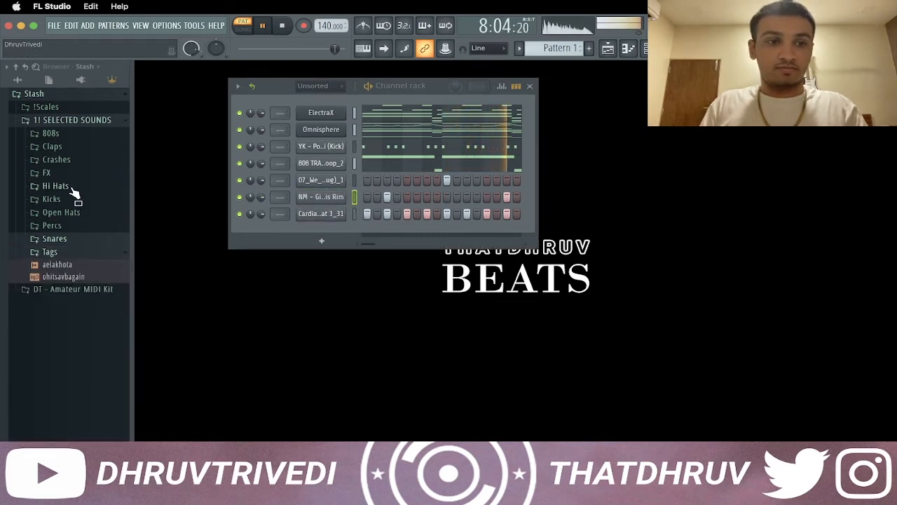
# Add the DT - Havit OH open hat as a channel below the hi-hat with a hit on step 5, and normalize the sample
pyautogui.click(70, 213)
pyautogui.moveTo(82, 238); pyautogui.dragTo(385, 237)
pyautogui.press('space')
pyautogui.click(321, 230)
pyautogui.click(414, 269)
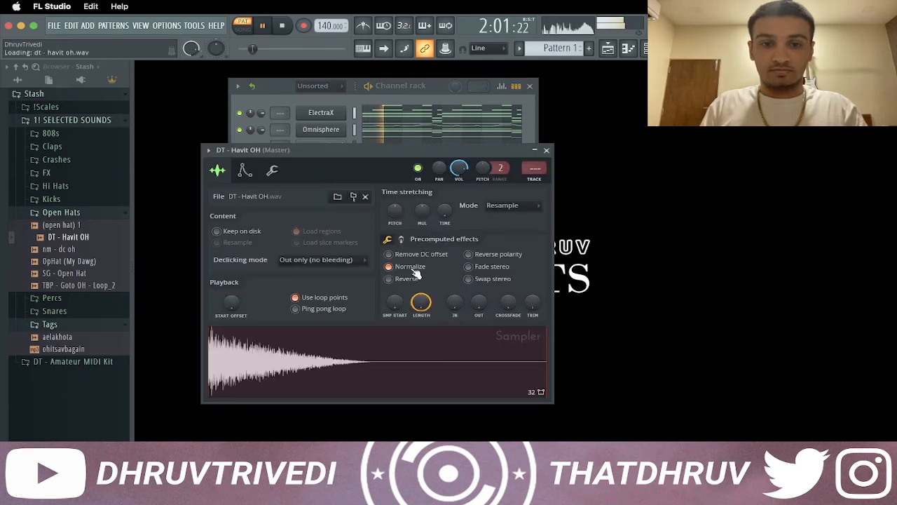
pyautogui.press('Escape')
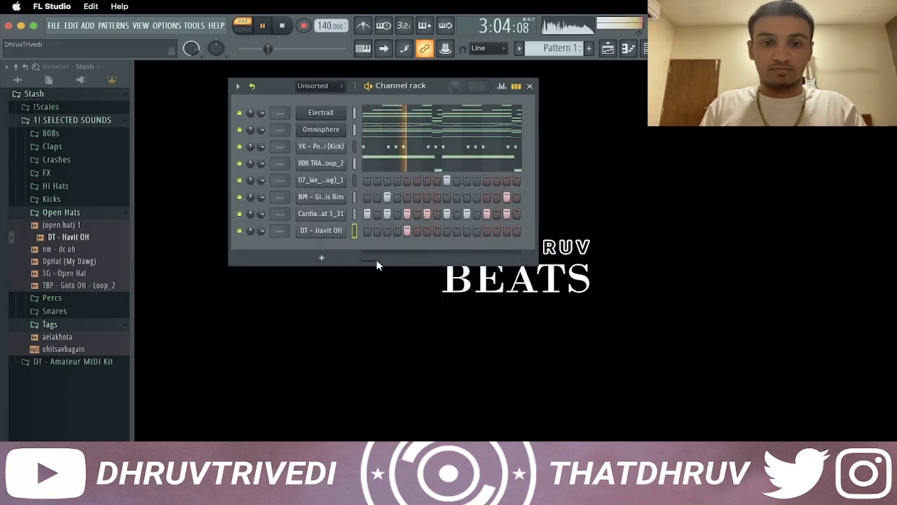
pyautogui.click(119, 214)
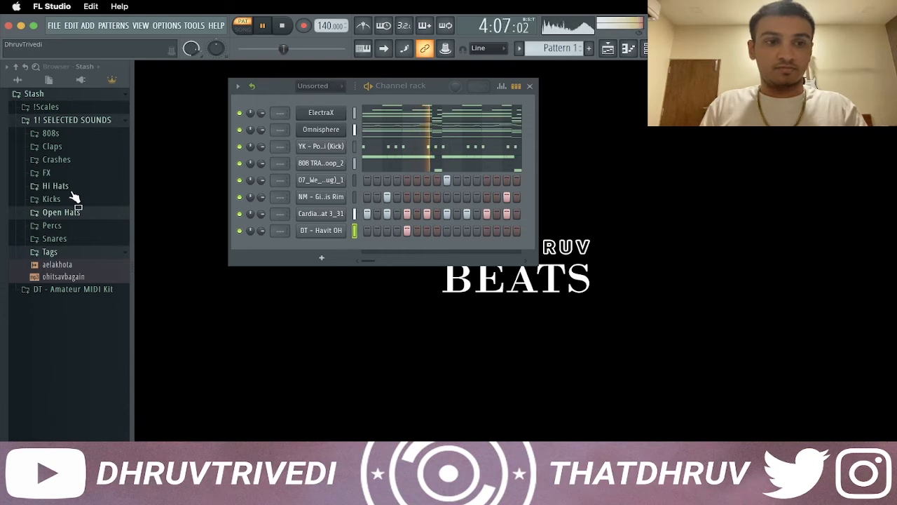
# Add the [PBS] Polo - Zay Crash sample as a channel below the open hat and stop playback
pyautogui.click(70, 161)
pyautogui.moveTo(78, 184); pyautogui.dragTo(321, 250)
pyautogui.press('space')
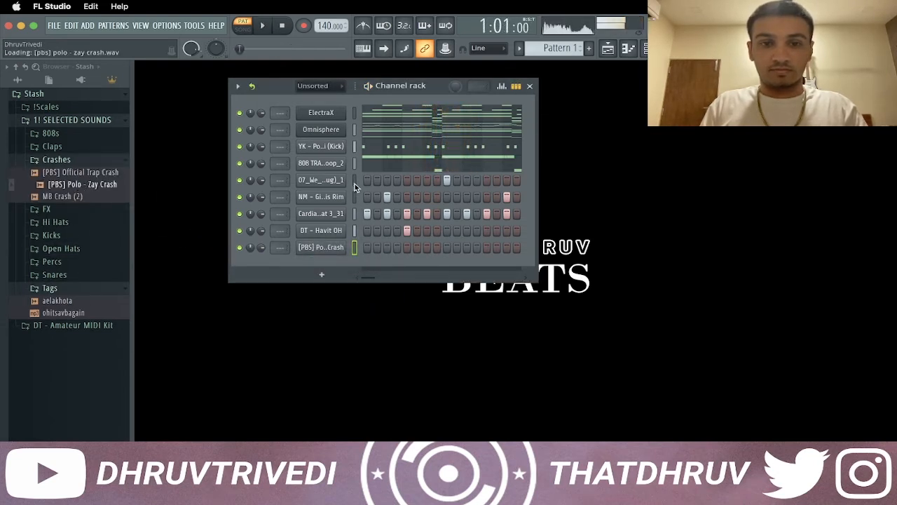
# Burn the looping snare, rim, hi-hat and open hat channels to the pattern, and add a crash hit on step 1
pyautogui.moveTo(354, 180); pyautogui.dragTo(355, 214)
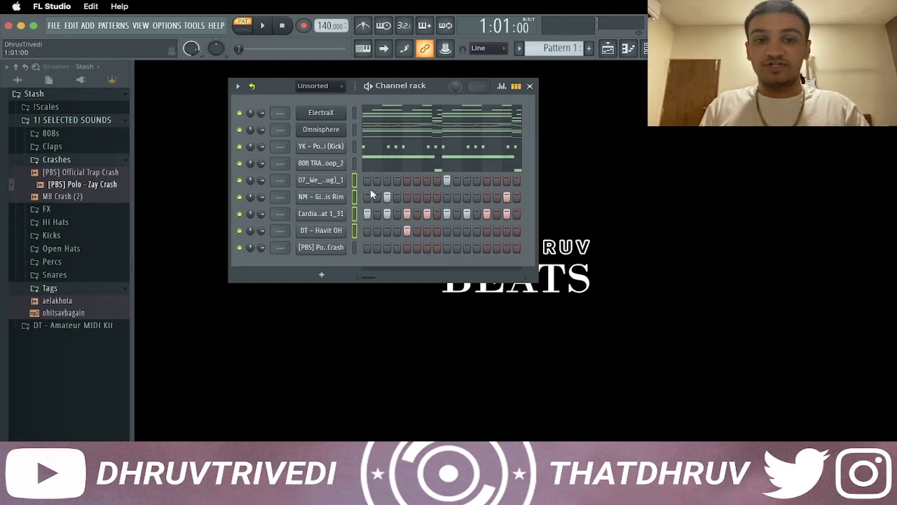
pyautogui.click(252, 87)
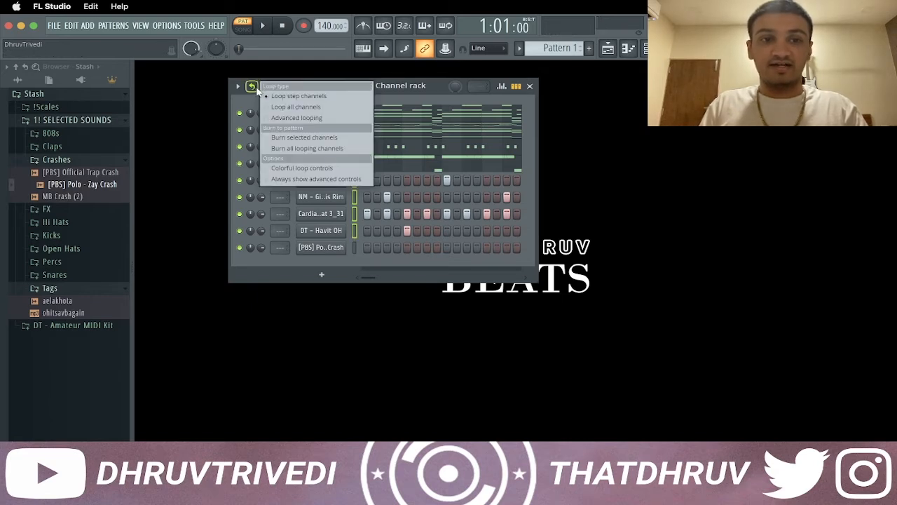
pyautogui.click(281, 138)
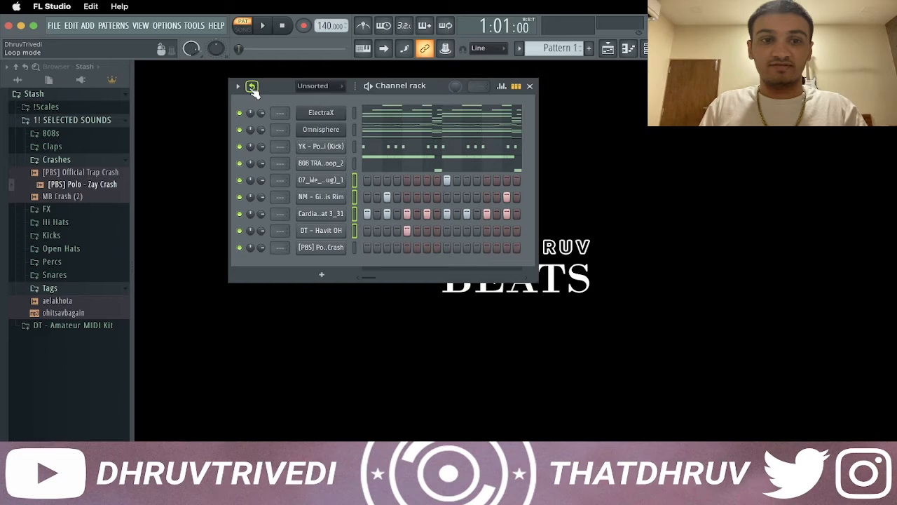
pyautogui.click(111, 162)
pyautogui.click(368, 248)
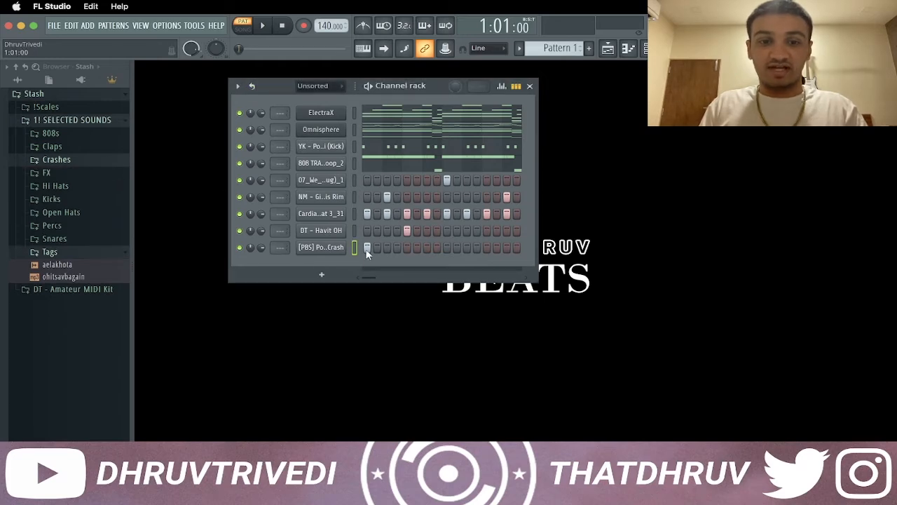
# Send the snare, hi-hat and open hat channels to the piano roll, and delete the open hat hits in bars 2, 4, 6 and 8
pyautogui.rightClick(336, 180)
pyautogui.click(371, 178)
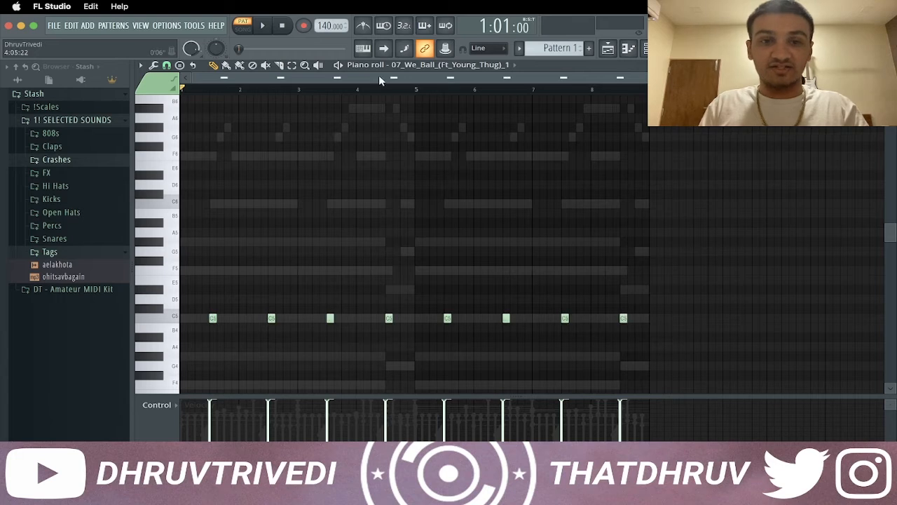
pyautogui.scroll(-4, 419, 69)
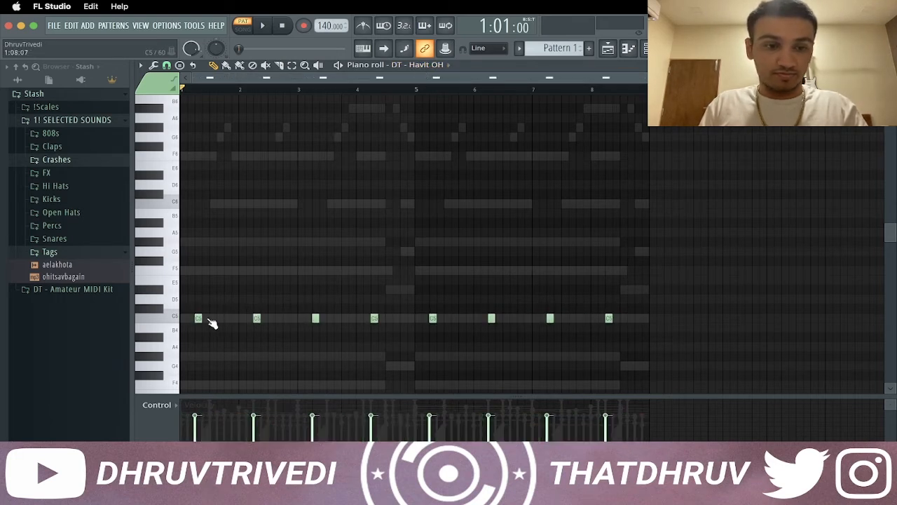
pyautogui.rightClick(257, 319)
pyautogui.press('space')
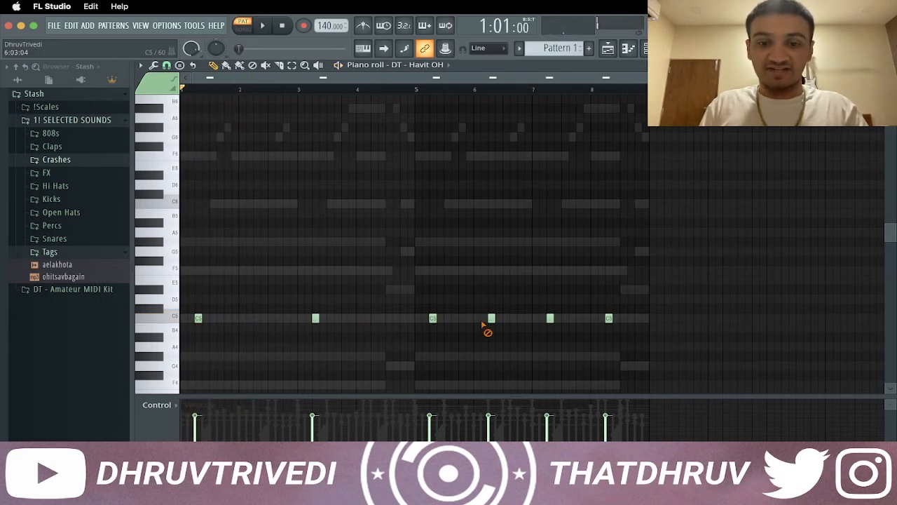
pyautogui.press('Escape')
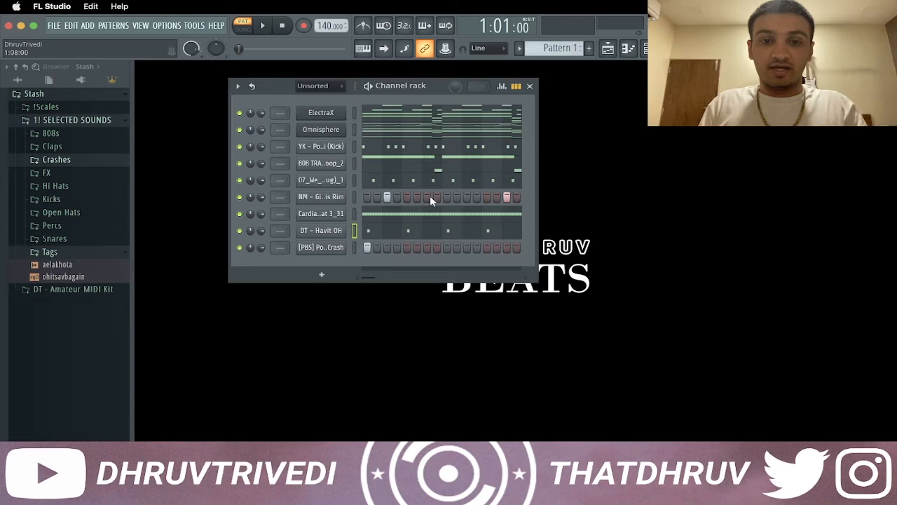
# Send the rim channel to the piano roll and delete its hit at the end of bar 1 during playback
pyautogui.rightClick(336, 204)
pyautogui.click(379, 197)
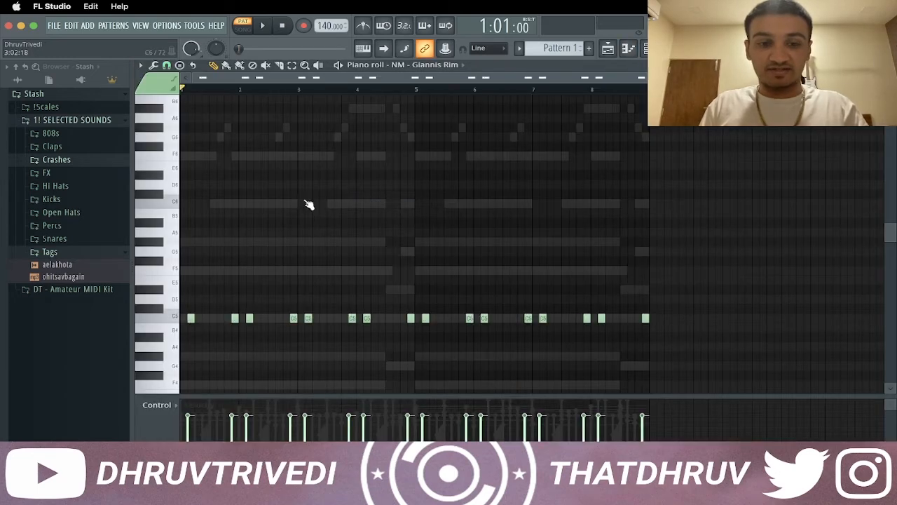
pyautogui.scroll(-2, 308, 197)
pyautogui.scroll(-3, 308, 190)
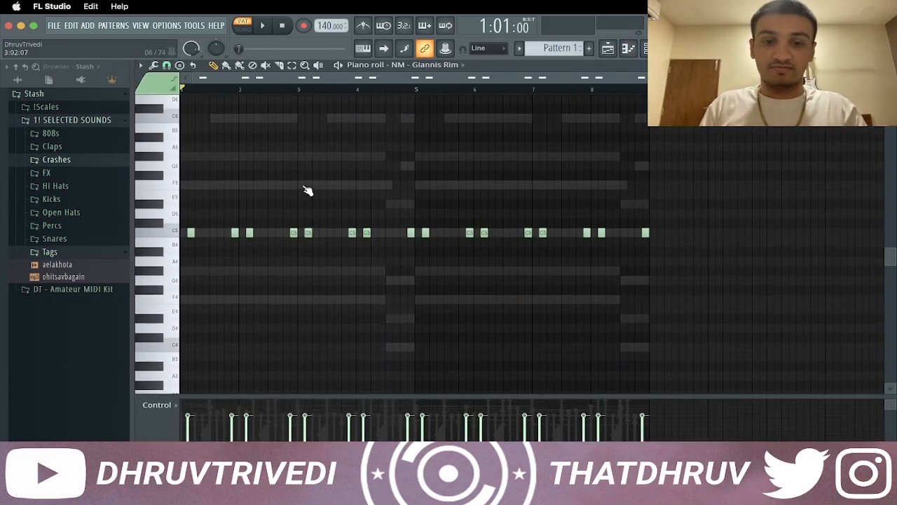
pyautogui.press('space')
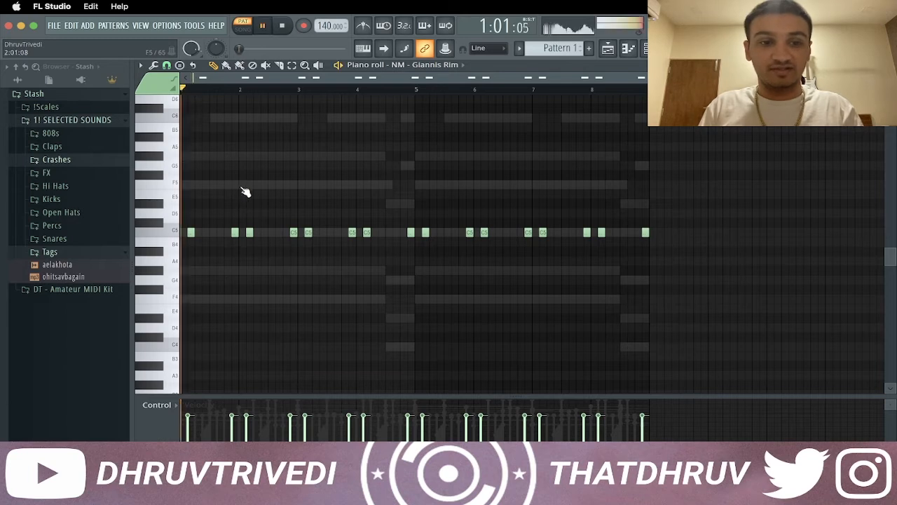
pyautogui.rightClick(235, 232)
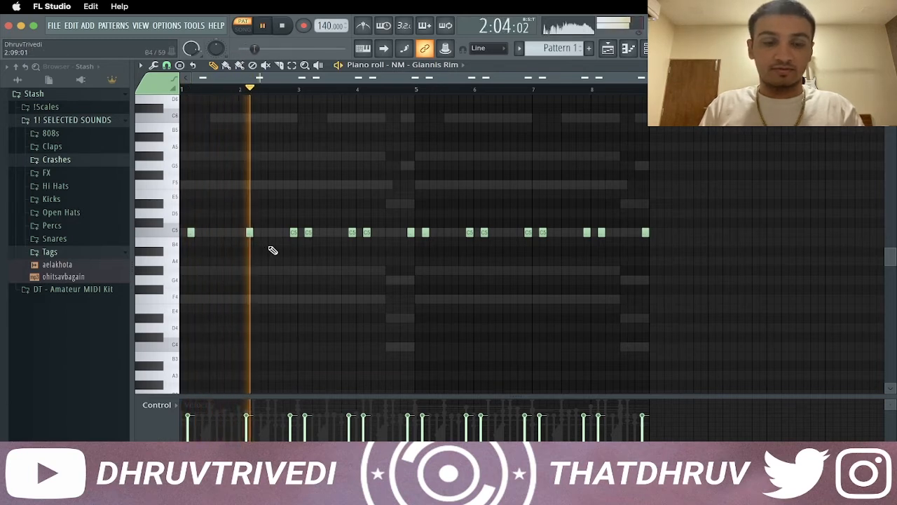
# Move the rim hit on step 15 of bar 3 to step 11, keeping the hit at the end of bar 2, and audition the pattern
pyautogui.press('space')
pyautogui.moveTo(351, 233); pyautogui.dragTo(264, 233)
pyautogui.press('space')
pyautogui.press('space')
pyautogui.rightClick(262, 233)
pyautogui.press('space')
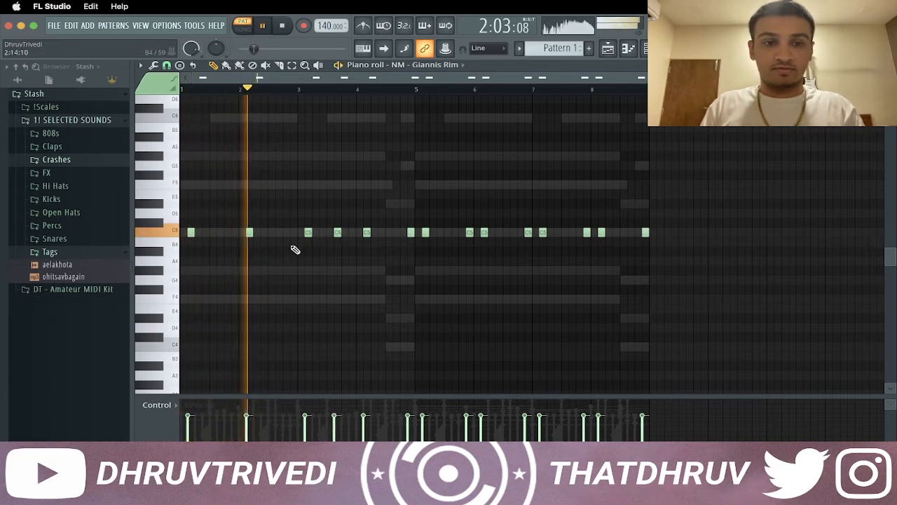
pyautogui.press('space')
pyautogui.click(293, 232)
pyautogui.press('space')
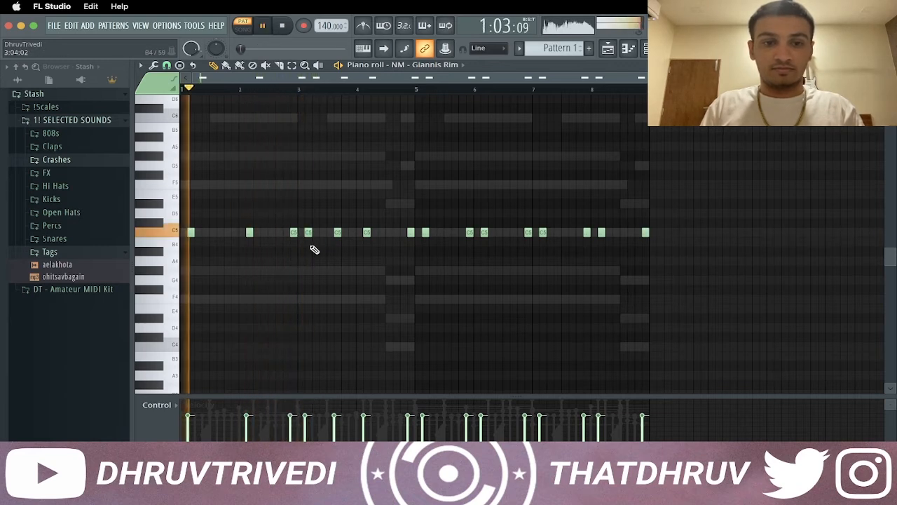
# Replace the rim hit on step 3 of bar 4 with one on step 13, and delete the first hit of bar 5
pyautogui.rightClick(367, 234)
pyautogui.click(401, 232)
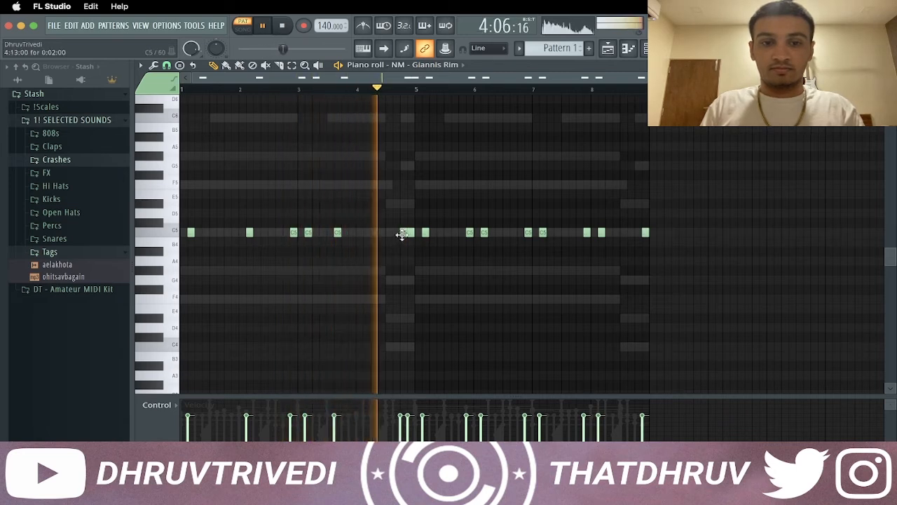
pyautogui.rightClick(425, 233)
pyautogui.press('space')
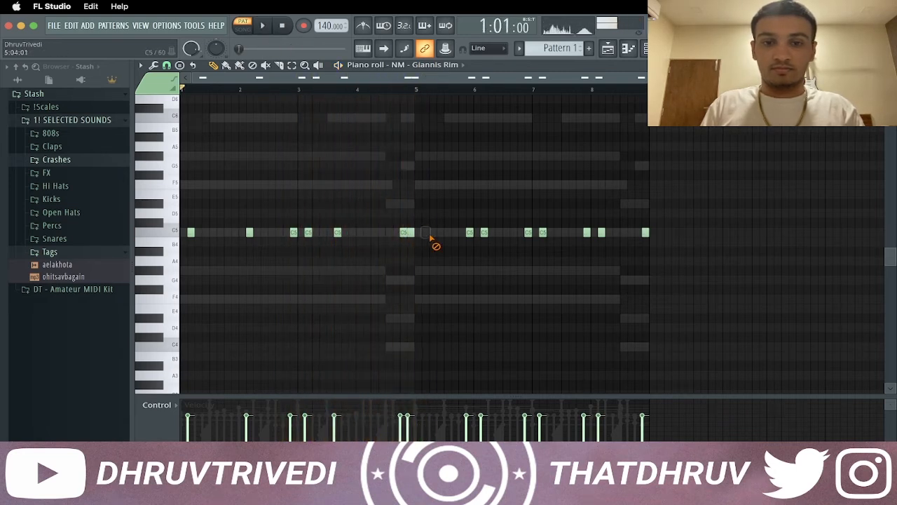
# Repeat the rim's first four bars over bars 5 to 8 and raise all rim note velocities to maximum
pyautogui.hotkey('ctrl', 'b')
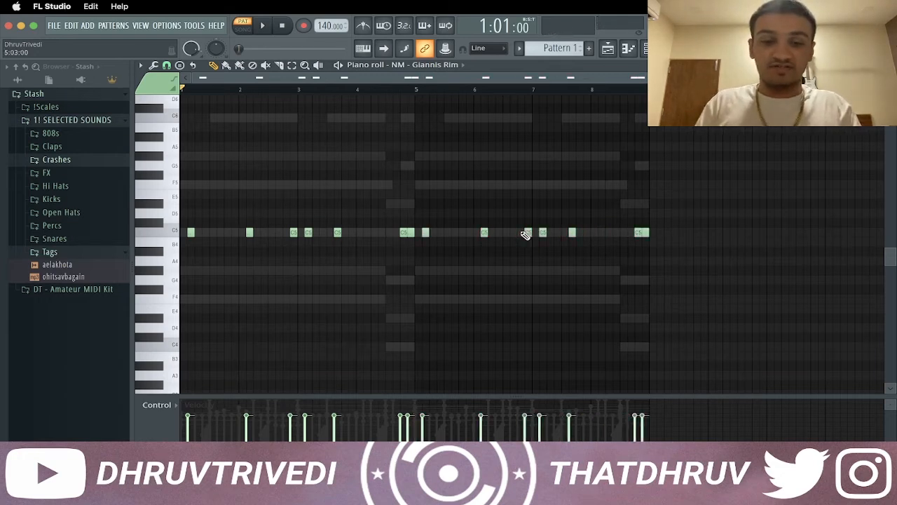
pyautogui.hotkey('ctrl', 'a')
pyautogui.hotkey('ctrl', 'd')
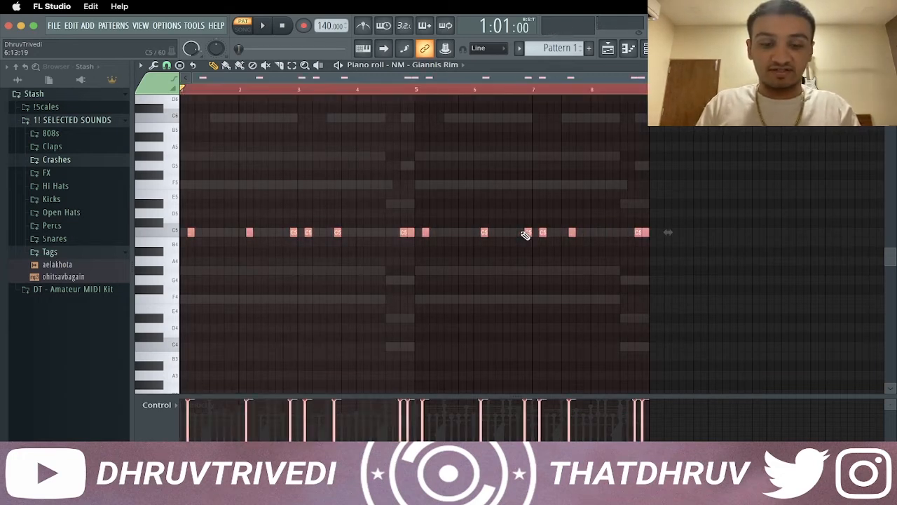
# Lengthen the crash's opening C5 note to about one bar in the piano roll
pyautogui.click(440, 64)
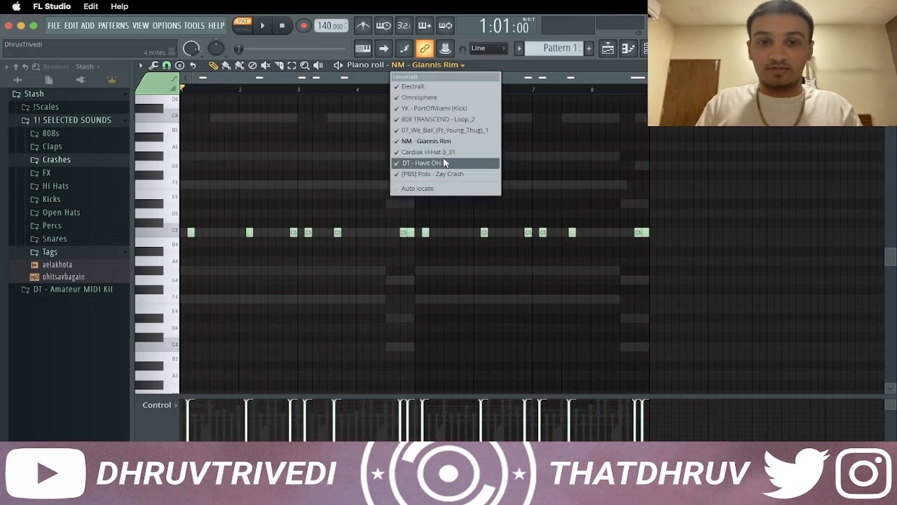
pyautogui.click(445, 172)
pyautogui.press('Escape')
pyautogui.rightClick(351, 251)
pyautogui.click(358, 250)
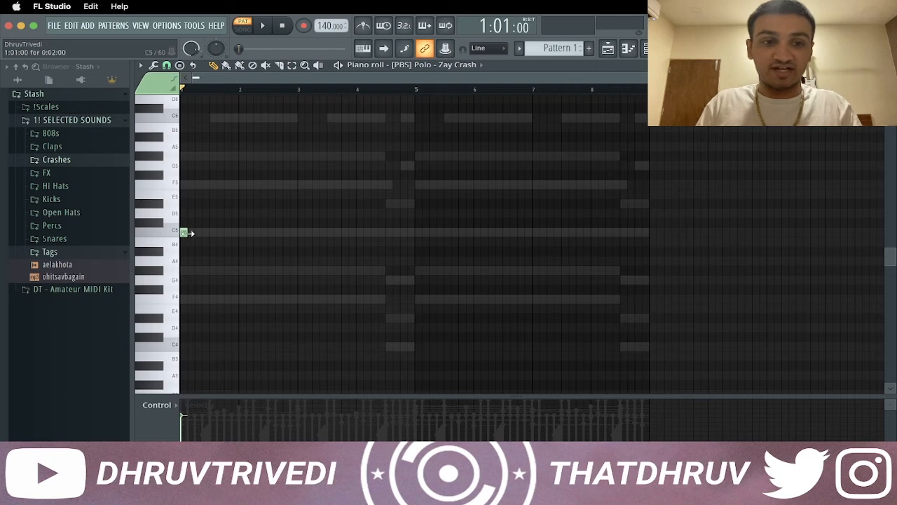
pyautogui.press('Escape')
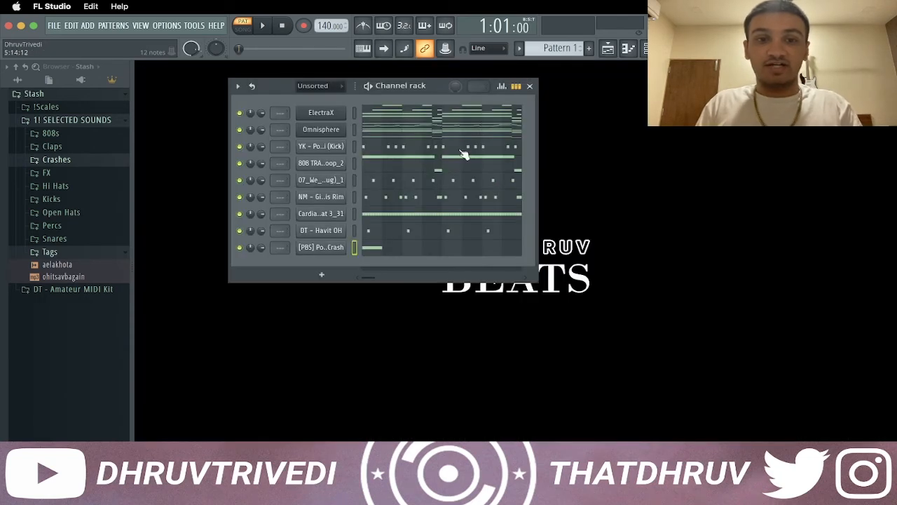
# Play back the pattern, and assign all nine channels to their own mixer tracks 1 to 9
pyautogui.moveTo(396, 89); pyautogui.dragTo(414, 84)
pyautogui.press('space')
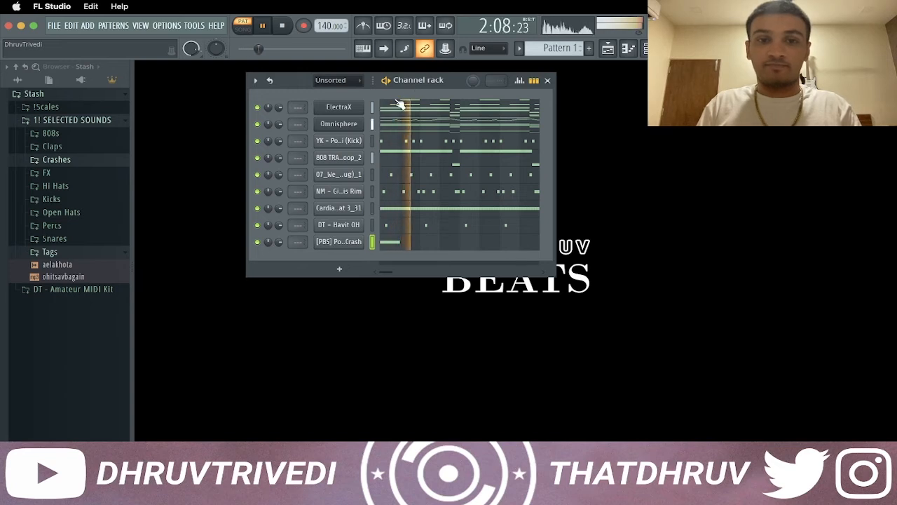
pyautogui.press('space')
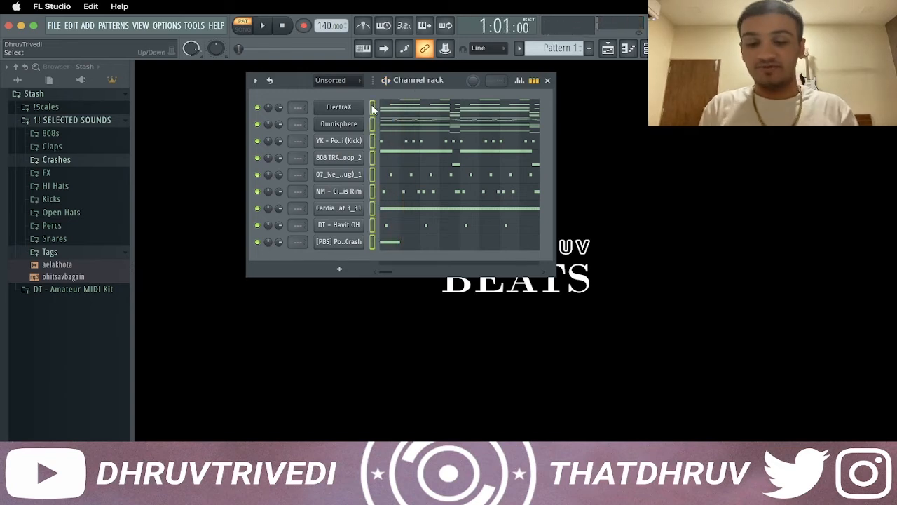
pyautogui.press('F9')
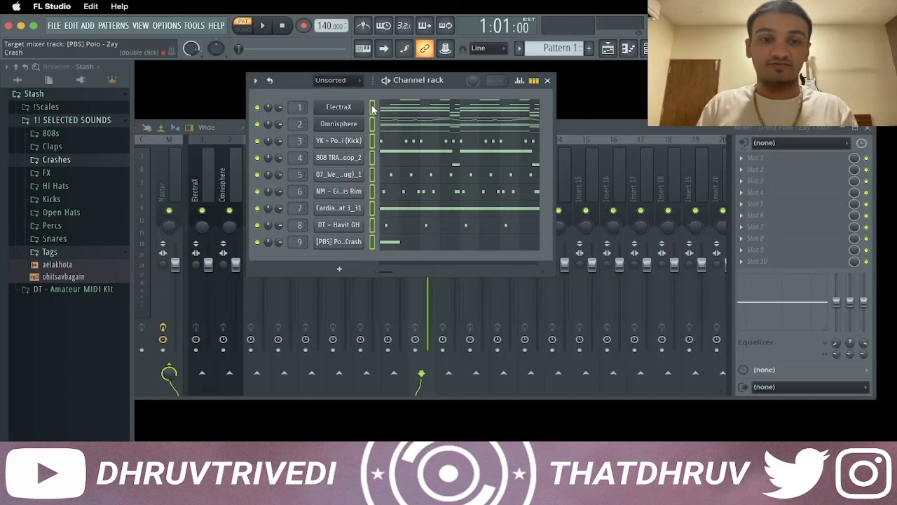
pyautogui.click(585, 122)
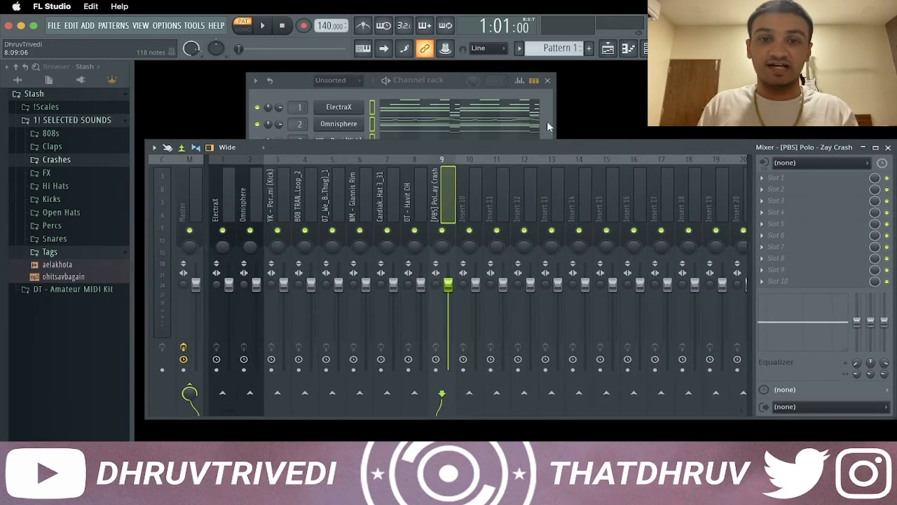
pyautogui.click(429, 82)
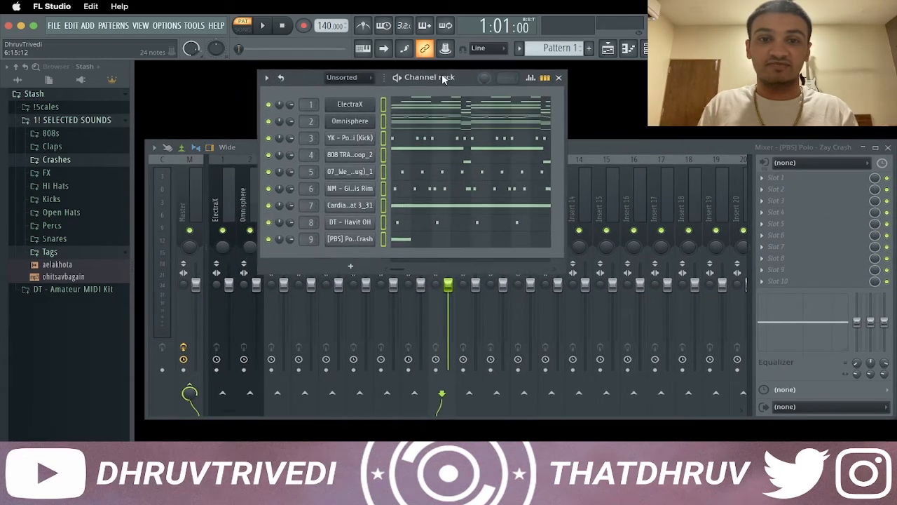
pyautogui.click(623, 144)
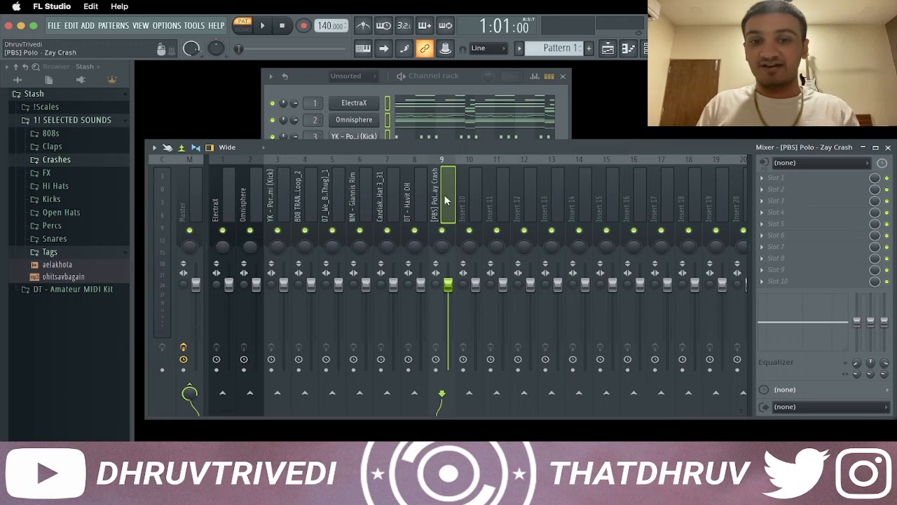
# Lower the faders of mixer tracks 1 to 9 to zero, with Omnisphere set to about 49%, and play the pattern
pyautogui.moveTo(409, 206); pyautogui.dragTo(223, 211)
pyautogui.moveTo(229, 285); pyautogui.dragTo(256, 327)
pyautogui.click(272, 220)
pyautogui.click(257, 214)
pyautogui.press('space')
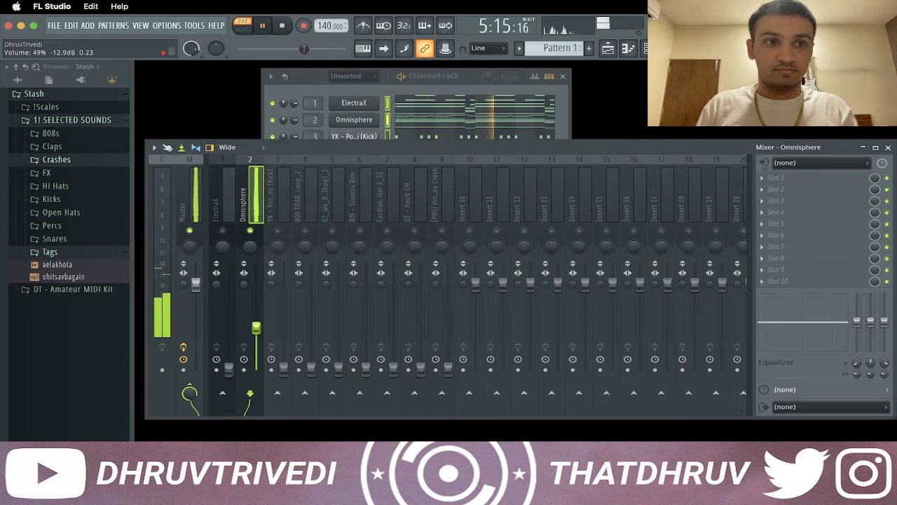
# Set the ElectraX mixer level to about 48% and the 808 to about 58%, and raise the kick above both
pyautogui.moveTo(229, 368); pyautogui.dragTo(228, 331)
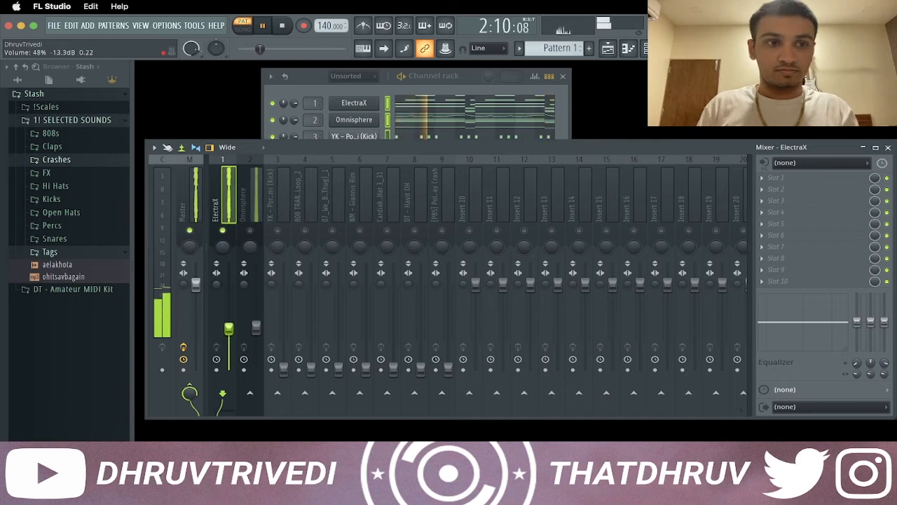
pyautogui.moveTo(283, 369); pyautogui.dragTo(283, 302)
pyautogui.moveTo(311, 369); pyautogui.dragTo(311, 320)
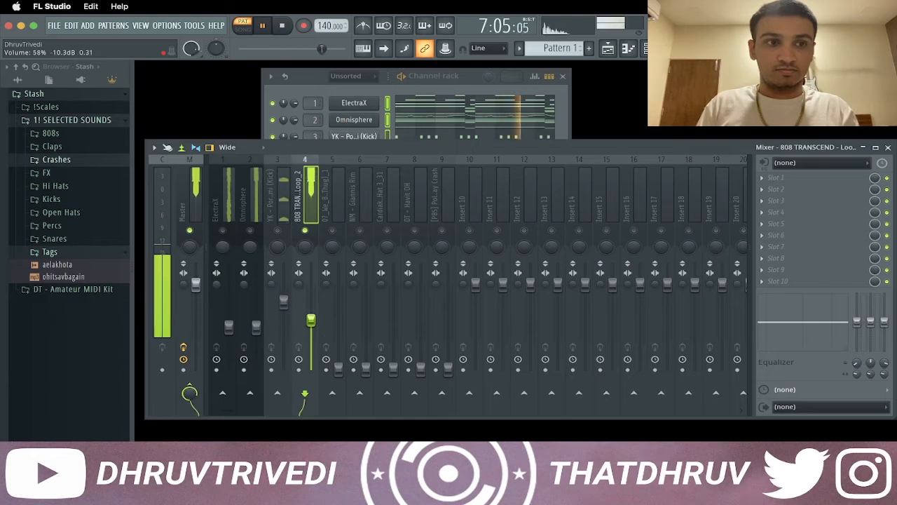
# Set the rim level to about 45% and the hi-hat to about 64%, bring up the snare, open hat and crash faders, and stop playback
pyautogui.moveTo(338, 368); pyautogui.dragTo(338, 328)
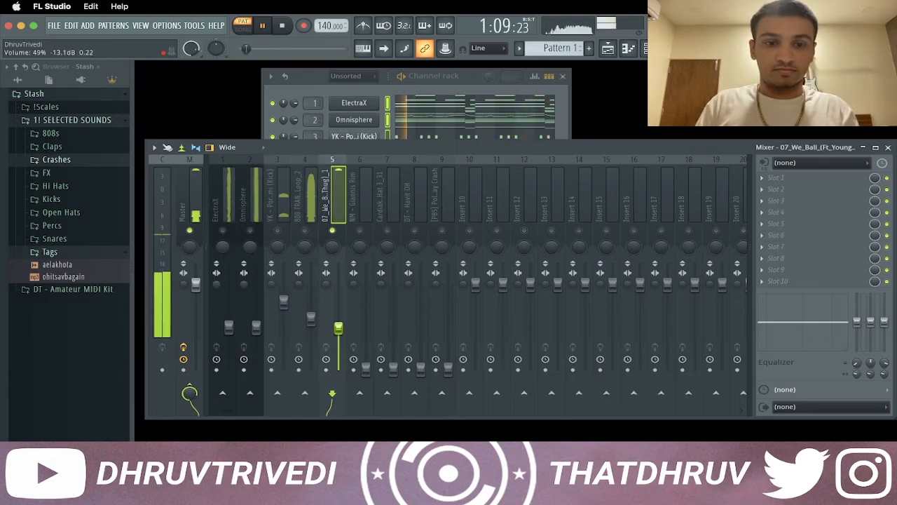
pyautogui.moveTo(366, 368); pyautogui.dragTo(366, 331)
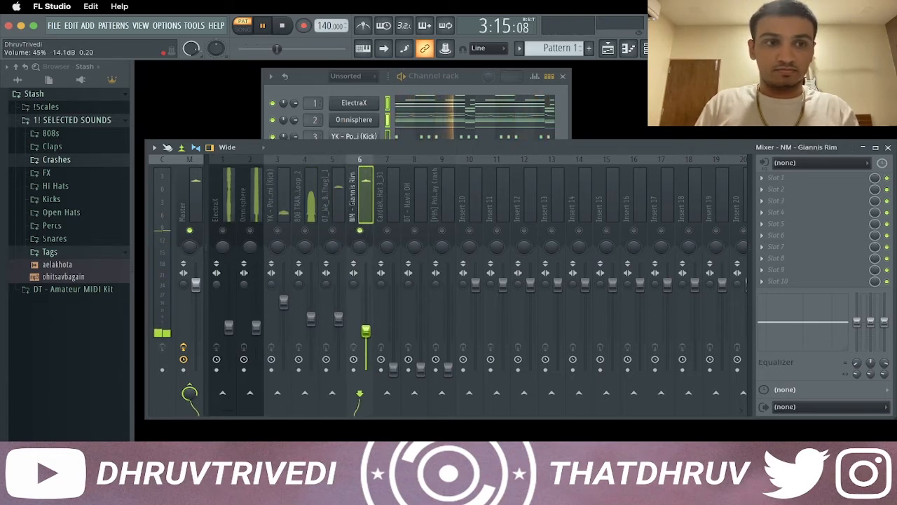
pyautogui.moveTo(394, 368); pyautogui.dragTo(393, 315)
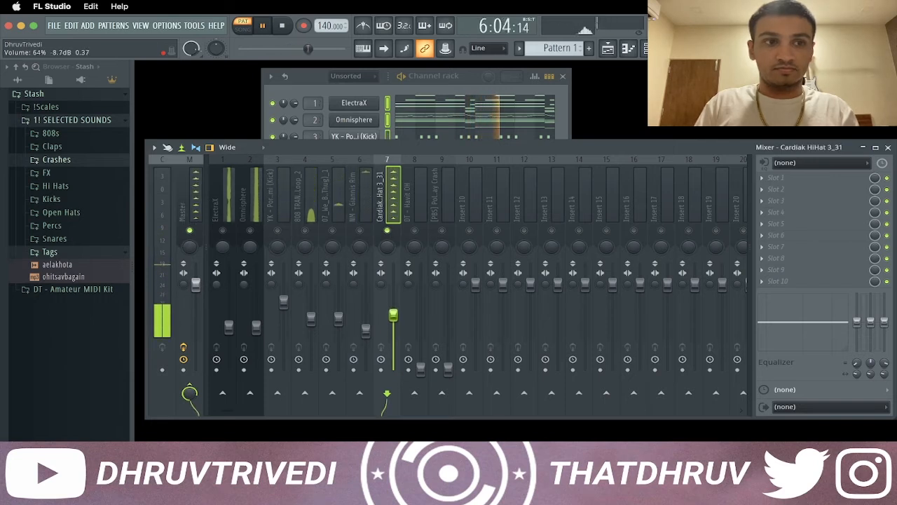
pyautogui.moveTo(420, 368); pyautogui.dragTo(421, 335)
pyautogui.moveTo(449, 365); pyautogui.dragTo(448, 340)
pyautogui.press('space')
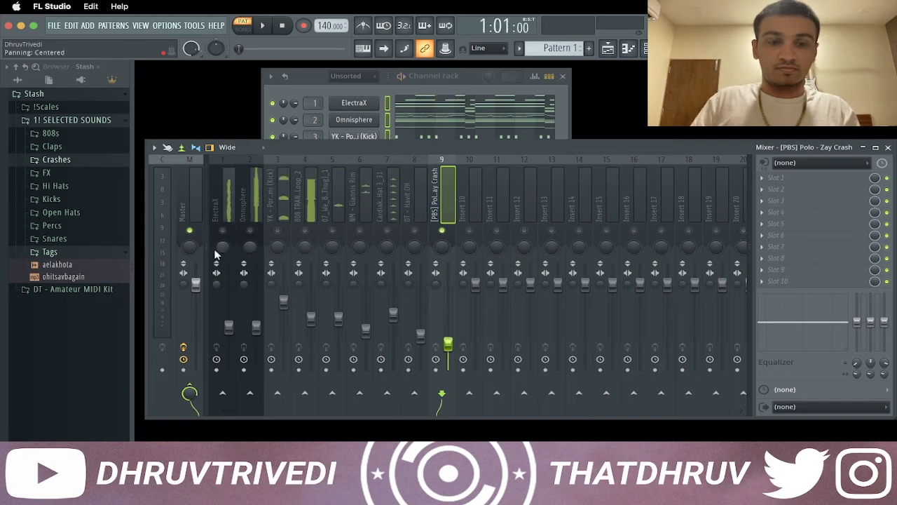
# Load Fruity Limiter into the first effect slot of the Master track
pyautogui.rightClick(191, 231)
pyautogui.click(190, 217)
pyautogui.click(776, 181)
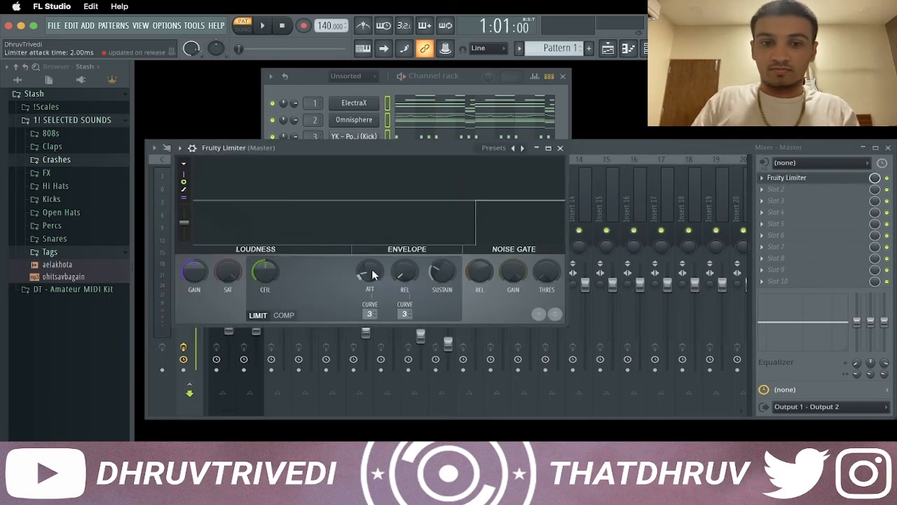
# Load Ozone 9 Elements into the Master track's second effect slot with the Modern Hip Hop preset
pyautogui.click(560, 147)
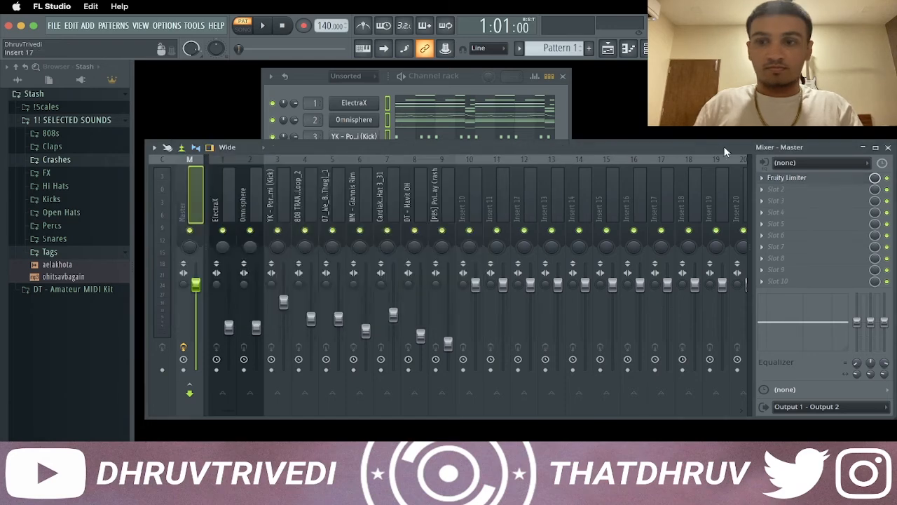
pyautogui.click(776, 190)
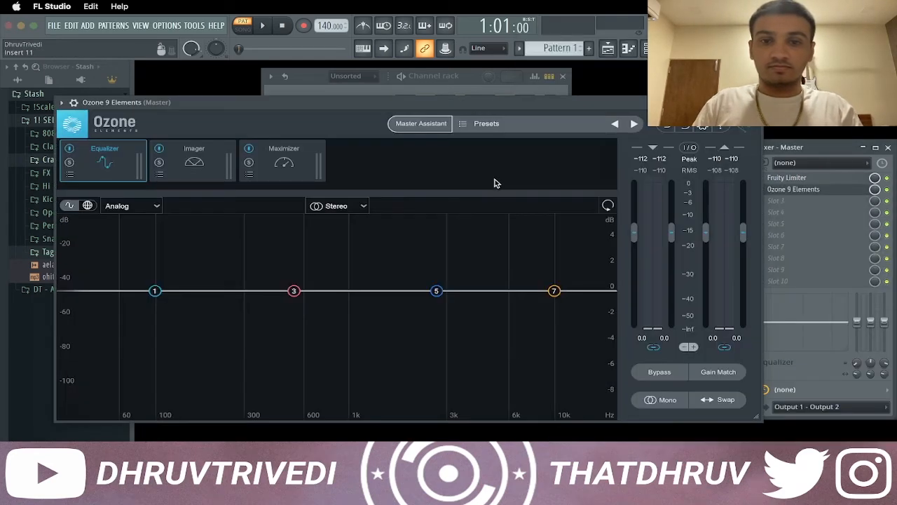
pyautogui.click(491, 125)
pyautogui.click(132, 219)
pyautogui.click(174, 293)
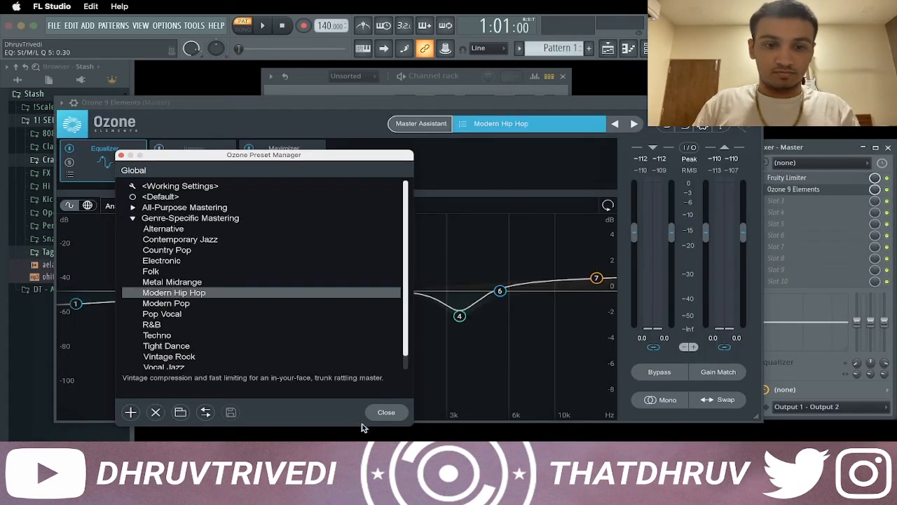
pyautogui.click(386, 412)
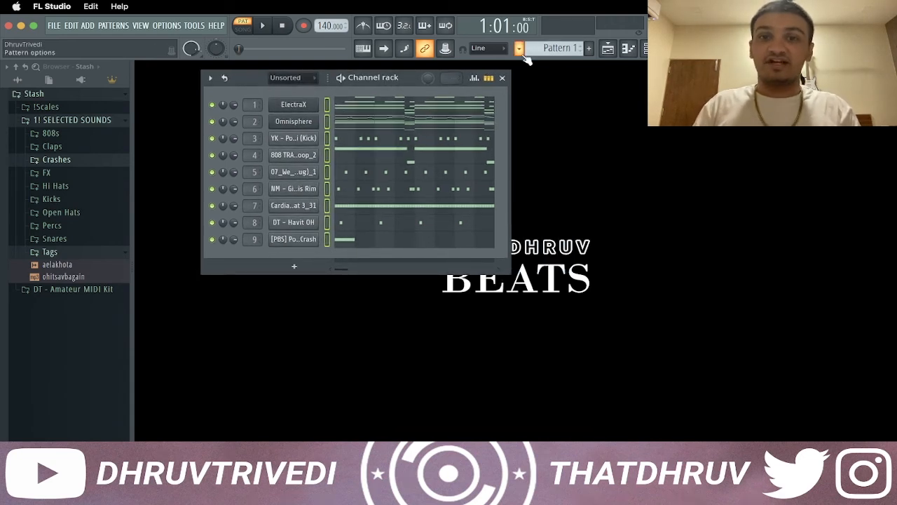
# Split Pattern 1 by channel and place all nine resulting patterns in the playlist at bar 1, one per track
pyautogui.click(519, 48)
pyautogui.click(607, 237)
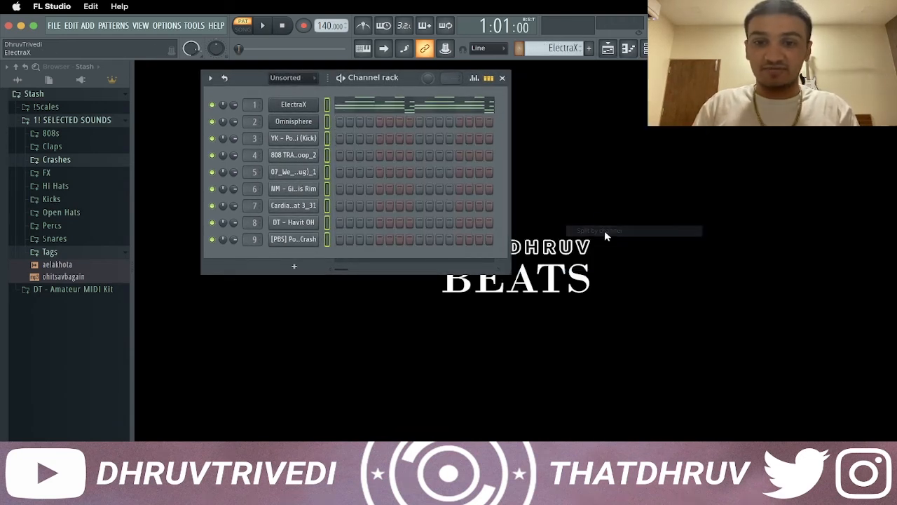
pyautogui.click(618, 50)
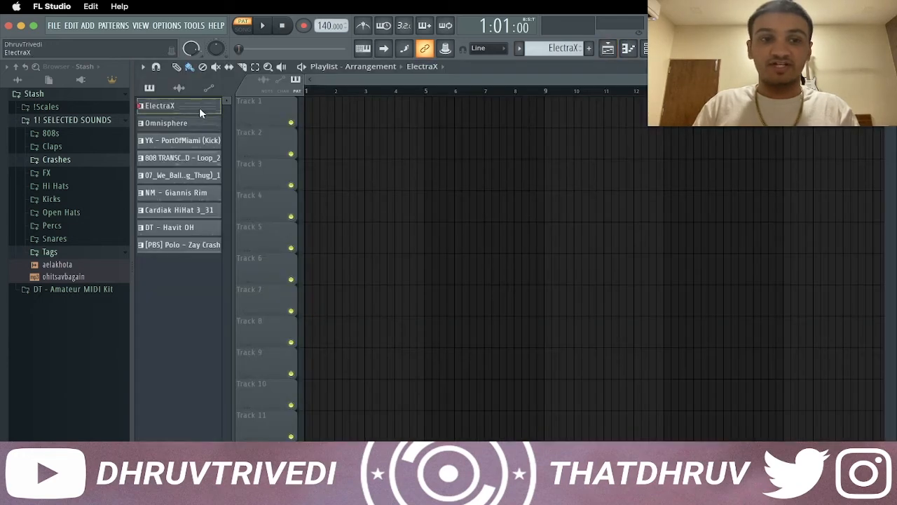
pyautogui.click(202, 247)
pyautogui.moveTo(304, 109); pyautogui.dragTo(304, 110)
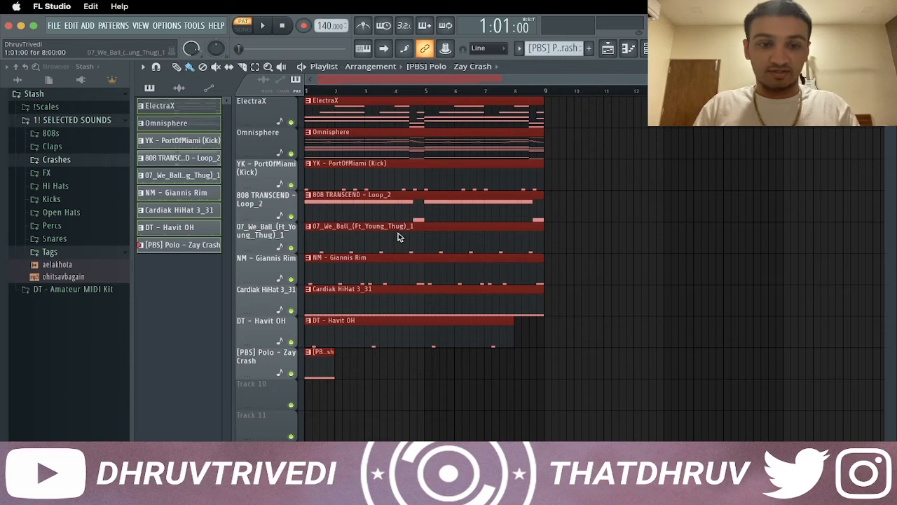
pyautogui.press('super+d')
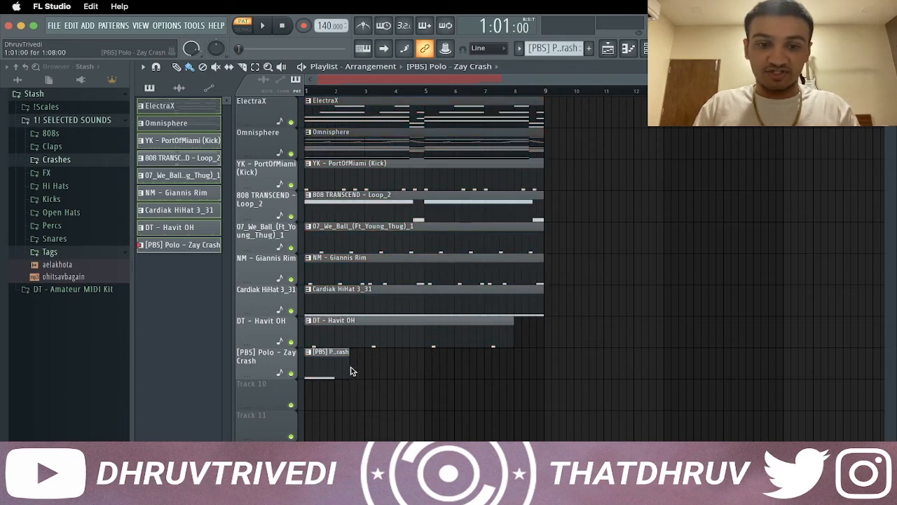
# Extend the open hat and crash clips to eight bars and repeat the whole set of clips through bar 96
pyautogui.moveTo(439, 374); pyautogui.dragTo(506, 370)
pyautogui.moveTo(526, 334); pyautogui.dragTo(538, 368)
pyautogui.press('super+a')
pyautogui.press('super+b')
pyautogui.press('super+a')
pyautogui.press('super+b')
pyautogui.press('super+a')
pyautogui.press('super+b')
pyautogui.press('super+b')
pyautogui.press('super+d')
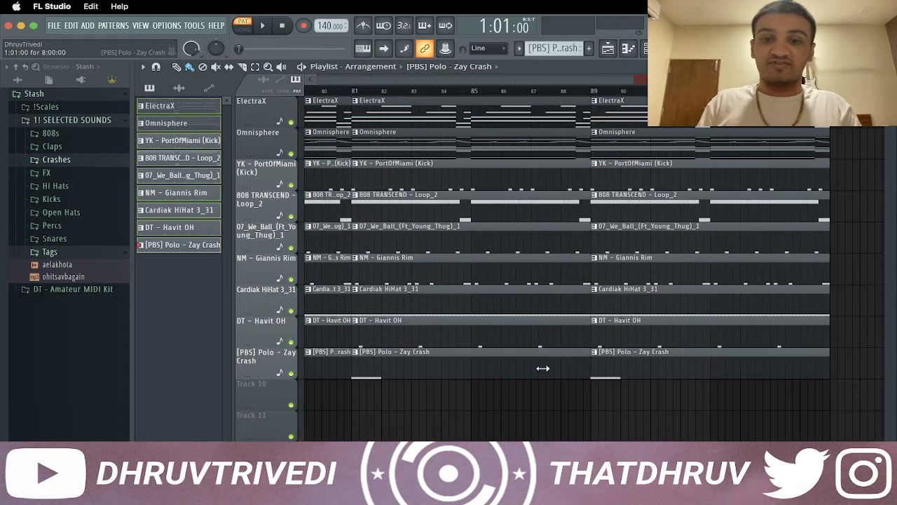
pyautogui.scroll(-10, 536, 93)
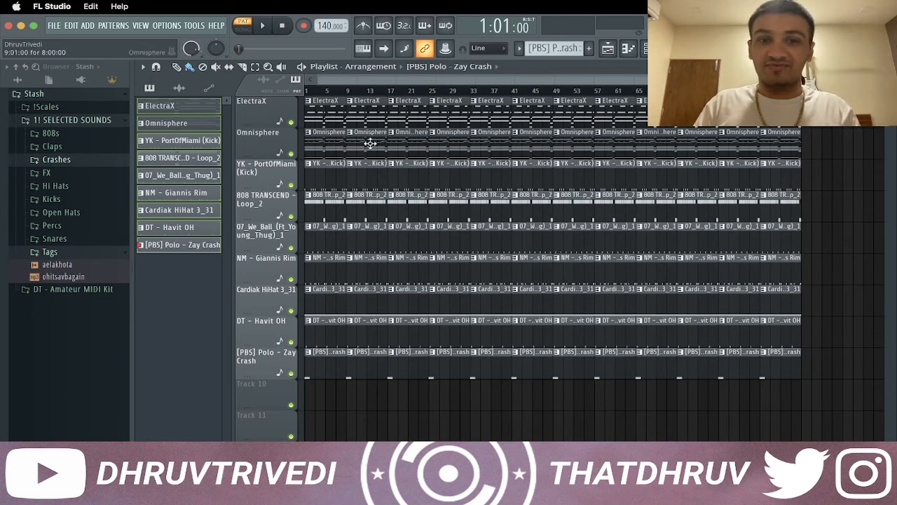
# Delete all clips in bars 1 to 8 except Omnisphere, and play the arrangement in song mode
pyautogui.rightClick(327, 115)
pyautogui.moveTo(329, 185); pyautogui.dragTo(306, 378)
pyautogui.press('space')
pyautogui.press('space')
pyautogui.click(243, 29)
pyautogui.press('space')
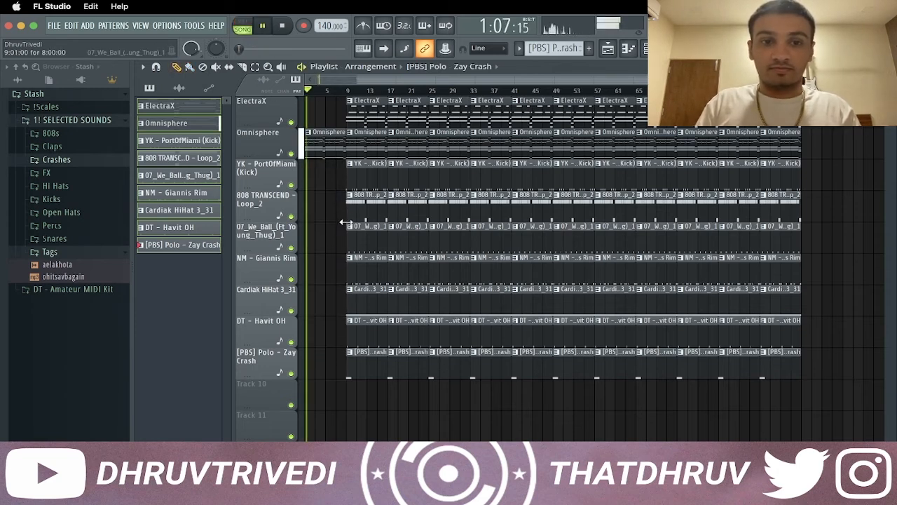
# Delete the kick, 808, rim, open hat and crash clips that start at bar 9
pyautogui.rightClick(375, 176)
pyautogui.rightClick(376, 203)
pyautogui.rightClick(363, 274)
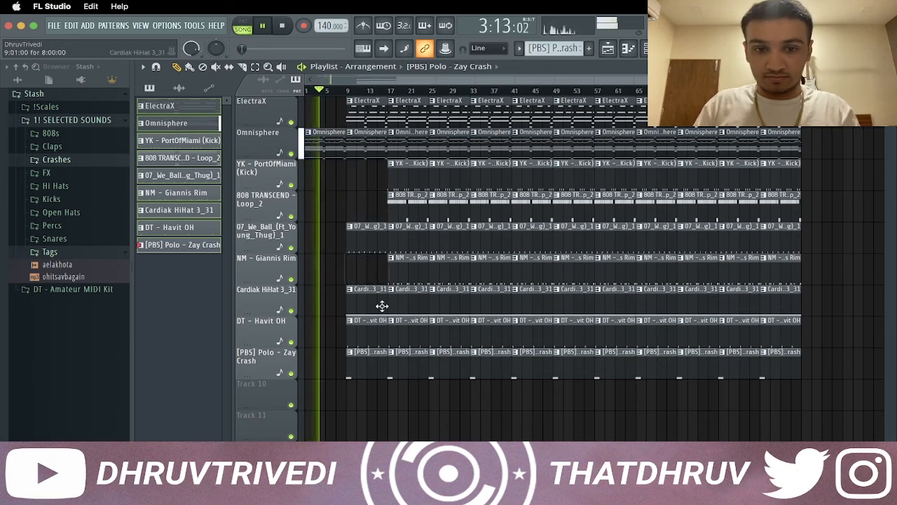
pyautogui.rightClick(371, 340)
pyautogui.rightClick(371, 354)
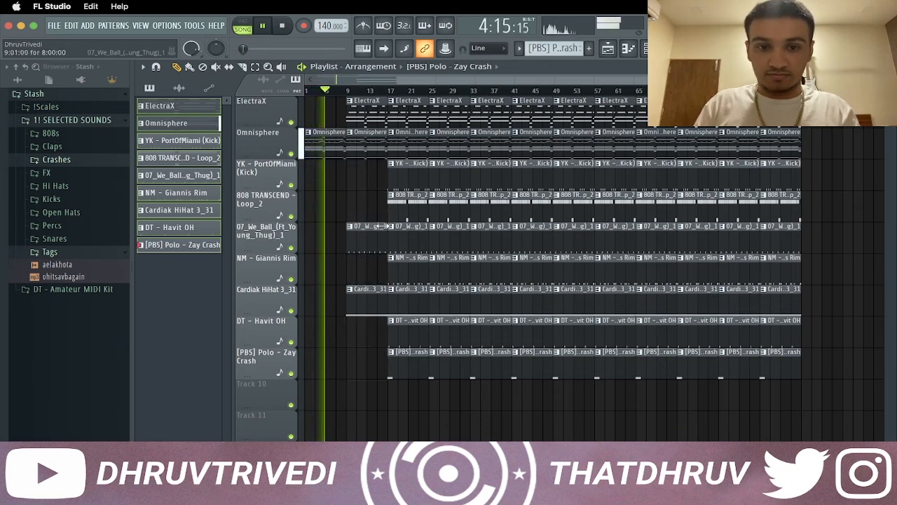
# Delete the kick, rim and open hat clips at bar 17, and the Omnisphere and crash clips at bar 25
pyautogui.rightClick(411, 176)
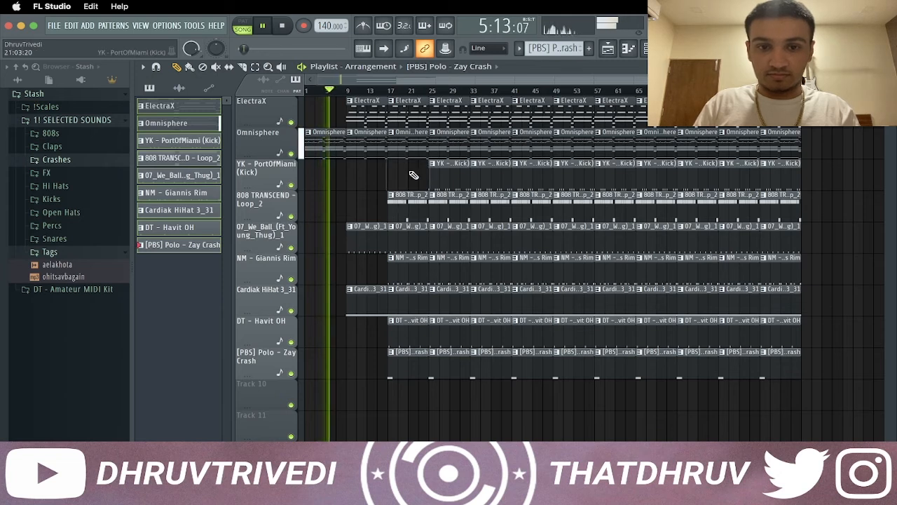
pyautogui.rightClick(408, 277)
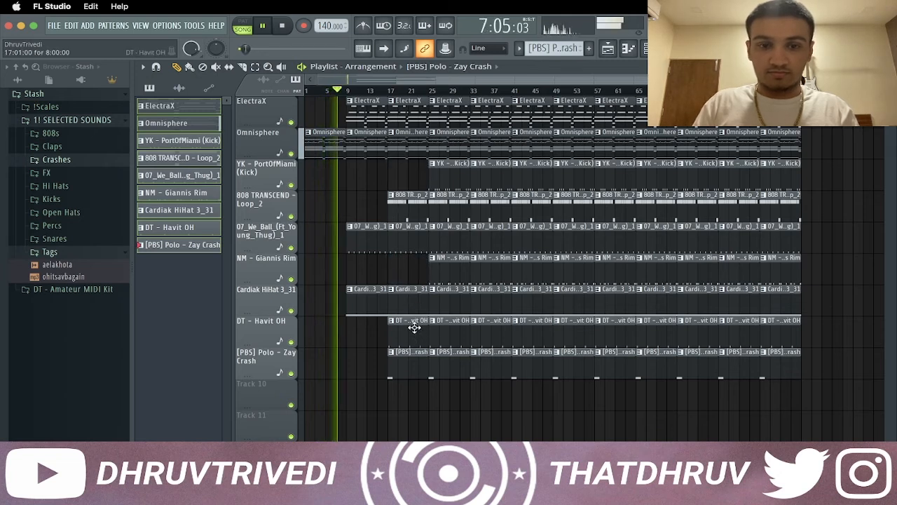
pyautogui.rightClick(419, 341)
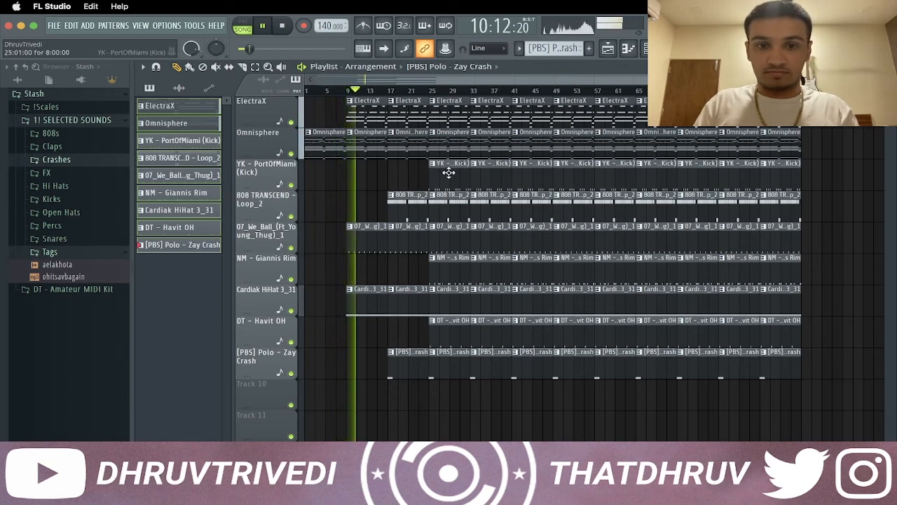
pyautogui.rightClick(457, 144)
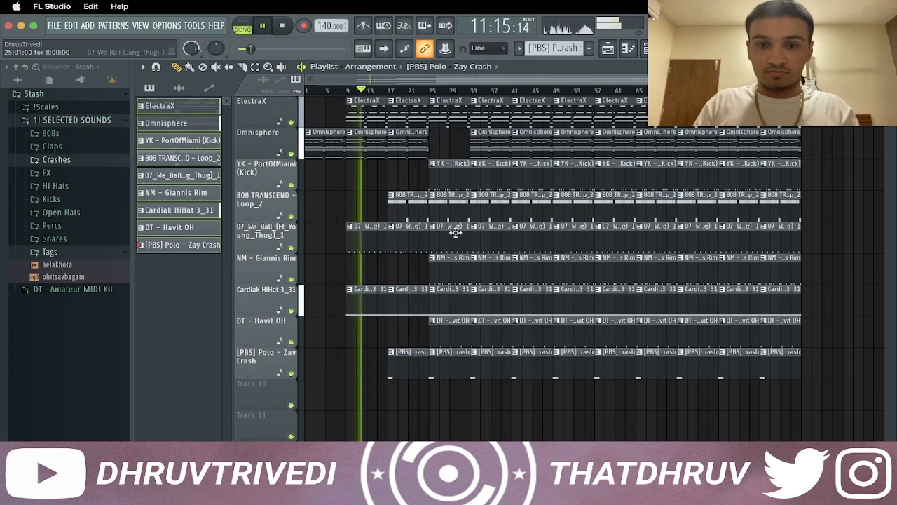
pyautogui.rightClick(447, 366)
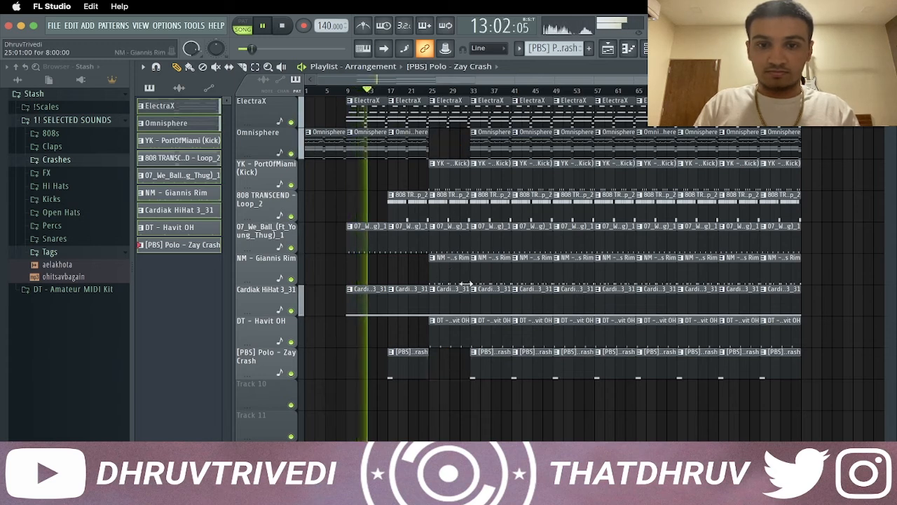
# Delete the ElectraX, kick, rim, open hat and crash clips that start at bar 33
pyautogui.rightClick(489, 112)
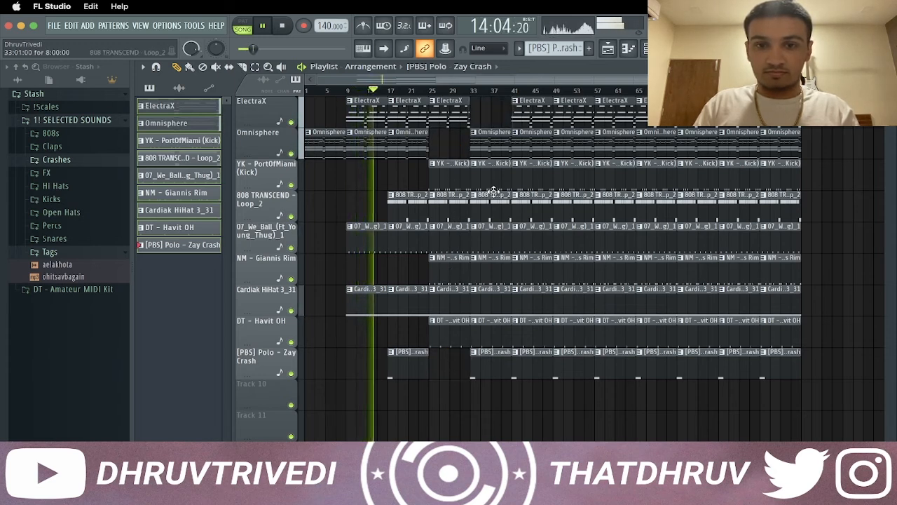
pyautogui.rightClick(494, 178)
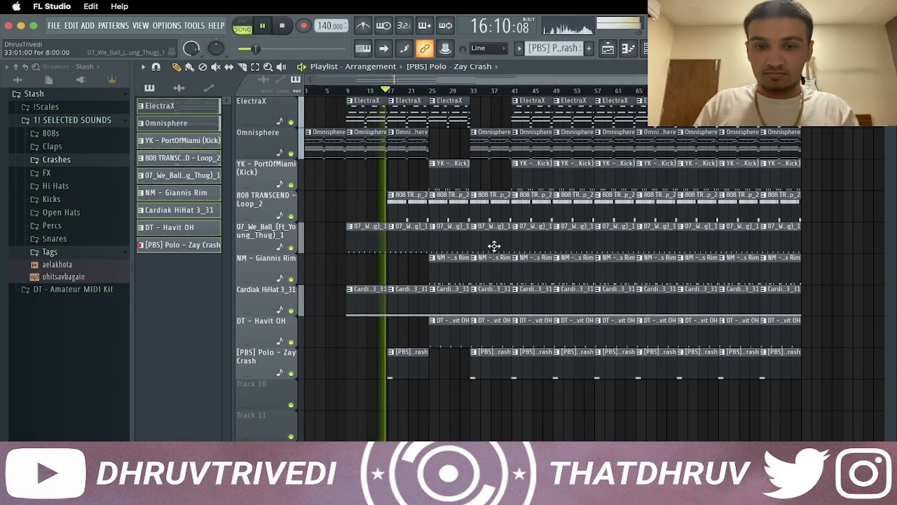
pyautogui.rightClick(494, 273)
pyautogui.rightClick(490, 330)
pyautogui.rightClick(491, 361)
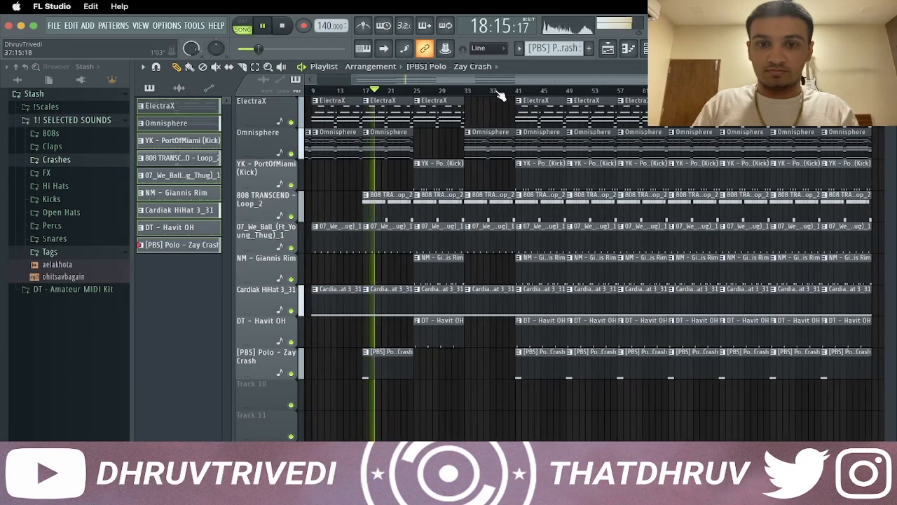
# Trim the bar 33 clips so the 808 starts at bar 35 and the 07_We_Ball and hi-hat clips at bar 37
pyautogui.scroll(5, 500, 96)
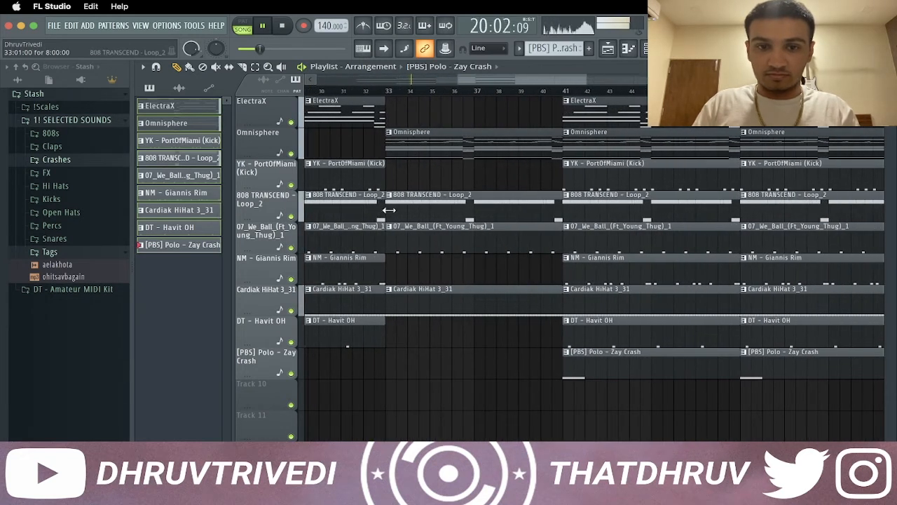
pyautogui.moveTo(388, 210); pyautogui.dragTo(417, 213)
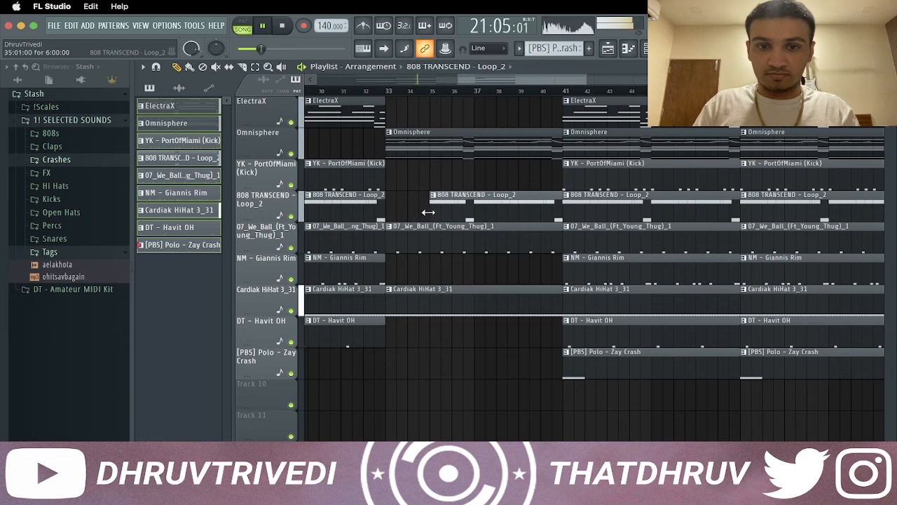
pyautogui.moveTo(425, 337); pyautogui.dragTo(456, 257)
pyautogui.moveTo(455, 251); pyautogui.dragTo(455, 312)
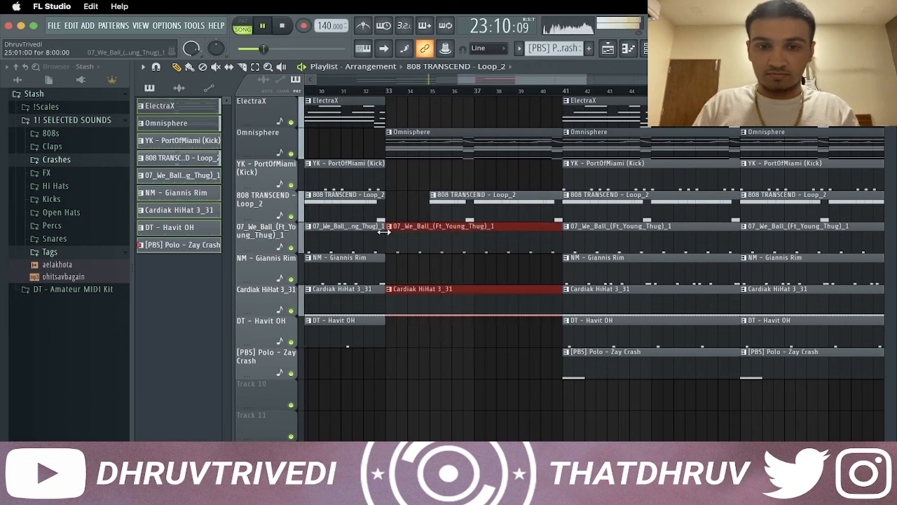
pyautogui.moveTo(384, 232); pyautogui.dragTo(475, 232)
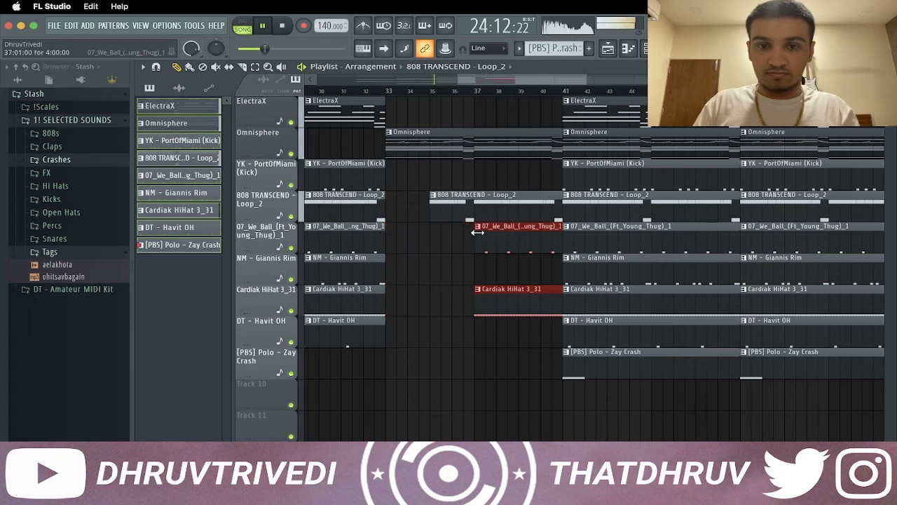
# Delete the ElectraX and crash clips that start at bar 41
pyautogui.scroll(-5, 485, 82)
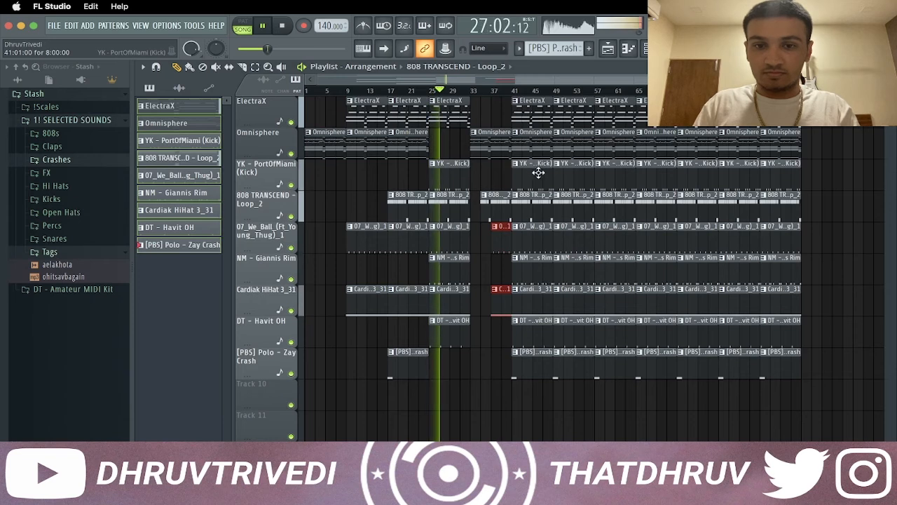
pyautogui.rightClick(536, 115)
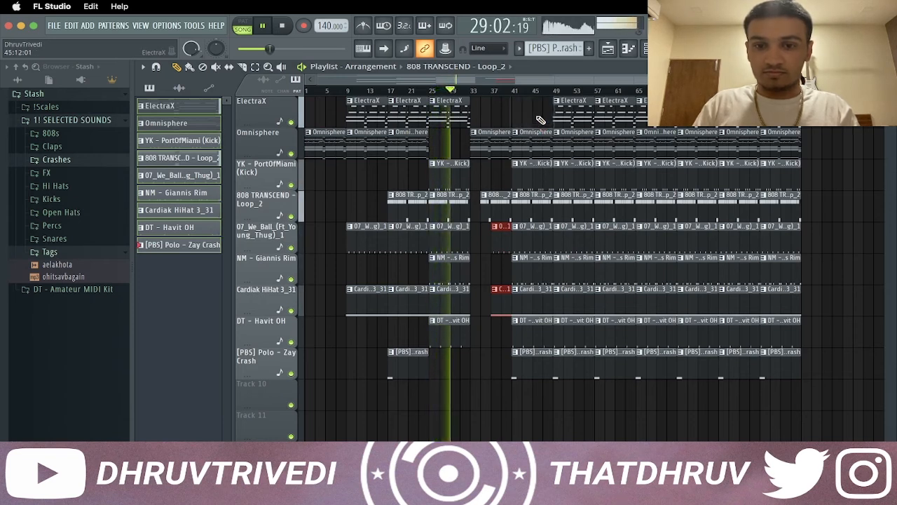
pyautogui.rightClick(538, 374)
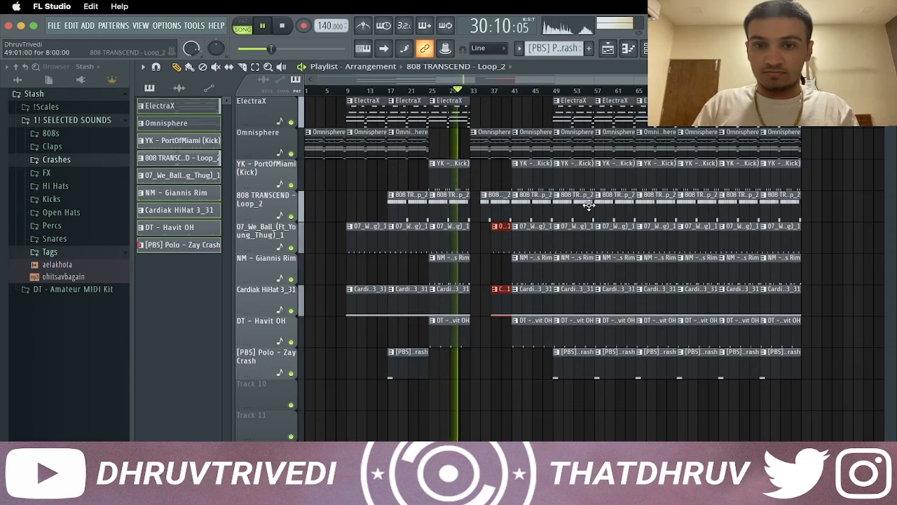
pyautogui.rightClick(579, 115)
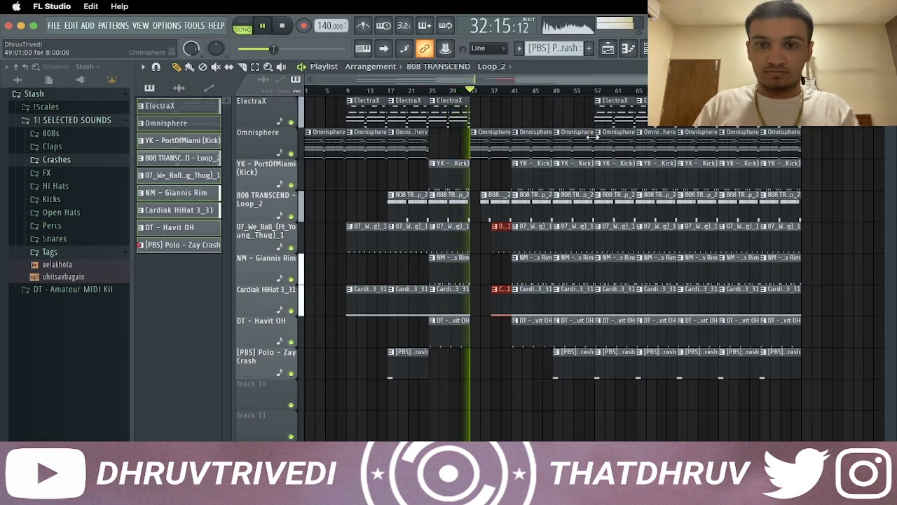
pyautogui.click(614, 118)
pyautogui.click(577, 118)
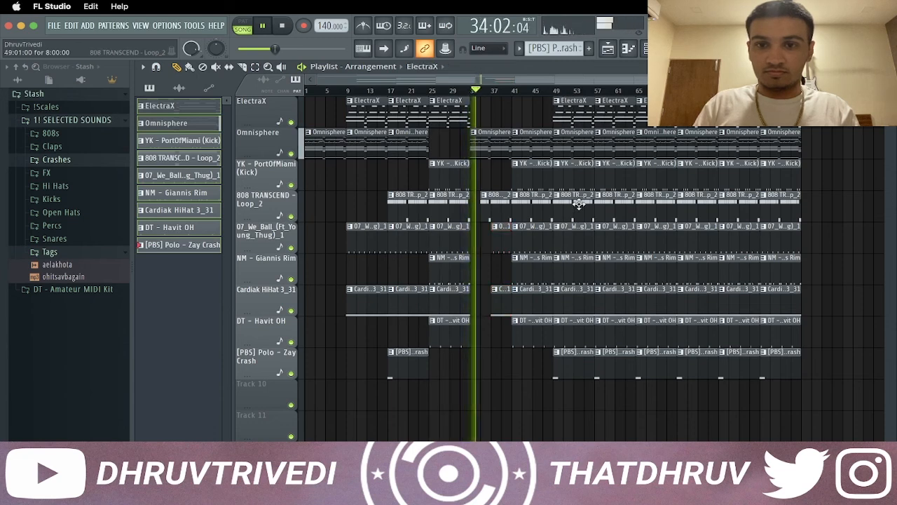
# Delete the drum and 808 clips from bar 49 and everything from bar 57, duplicate bars 17 to 56 at bar 57, and stop playback
pyautogui.moveTo(582, 178)
pyautogui.mouseDown()
pyautogui.moveTo(582, 396)
pyautogui.moveTo(629, 272)
pyautogui.moveTo(630, 124)
pyautogui.moveTo(643, 119)
pyautogui.moveTo(844, 378)
pyautogui.mouseUp()
pyautogui.press('Delete')
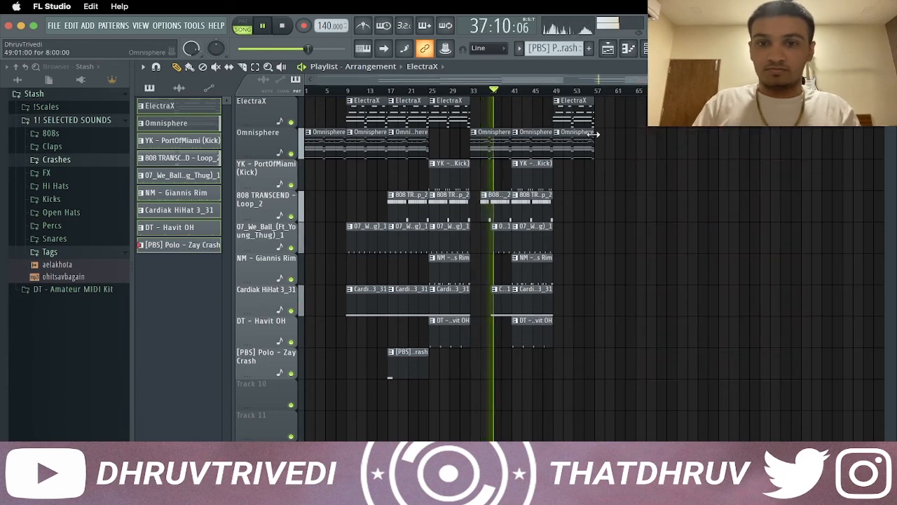
pyautogui.moveTo(617, 111); pyautogui.dragTo(399, 361)
pyautogui.press('super+b')
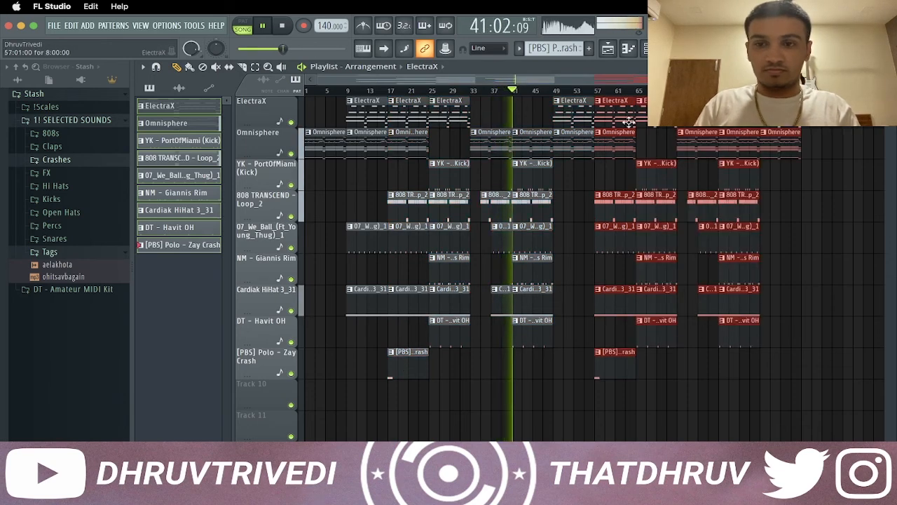
pyautogui.press('super+d')
pyautogui.press('space')
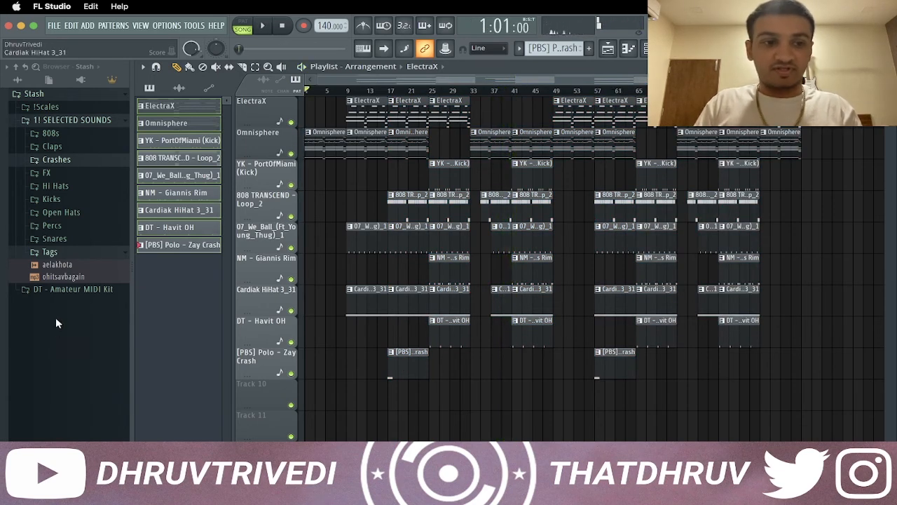
# Place the aelakhota tag on Track 10 at bar 7 and route it to mixer track 10 with its fader lowered
pyautogui.moveTo(79, 263); pyautogui.dragTo(340, 396)
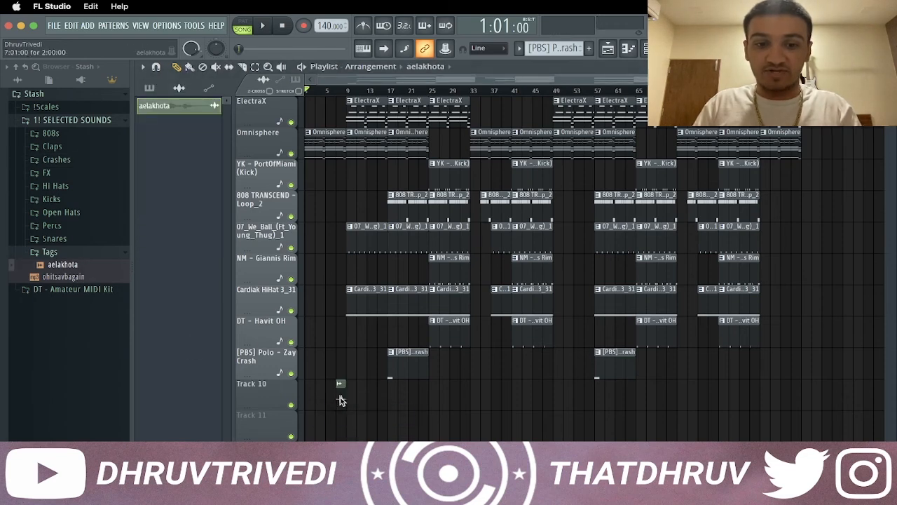
pyautogui.doubleClick(343, 397)
pyautogui.click(437, 298)
pyautogui.press('F9')
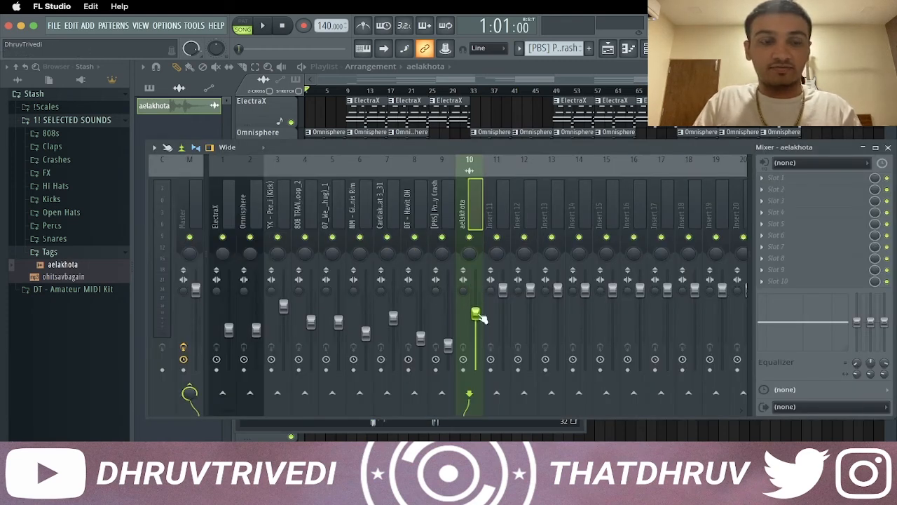
# Create an automation clip for the Master volume and return to the playlist
pyautogui.rightClick(200, 293)
pyautogui.click(243, 367)
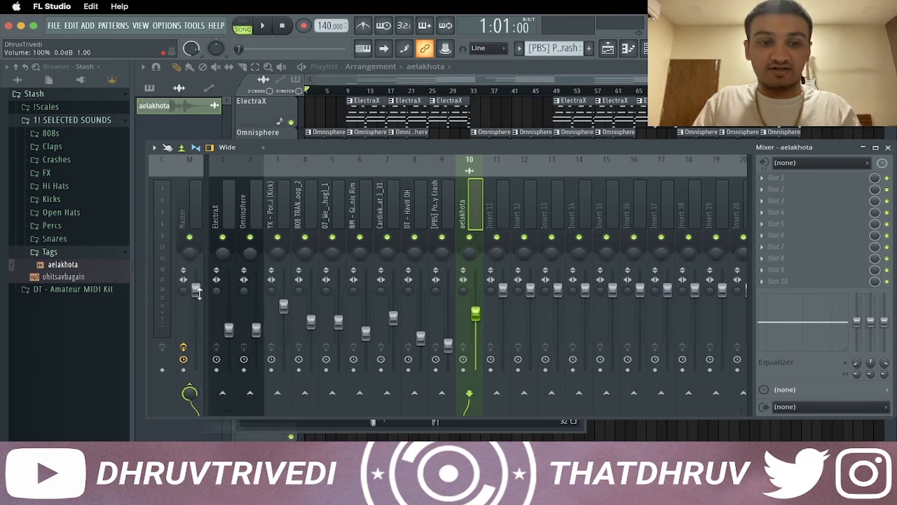
pyautogui.press('F9')
pyautogui.press('Escape')
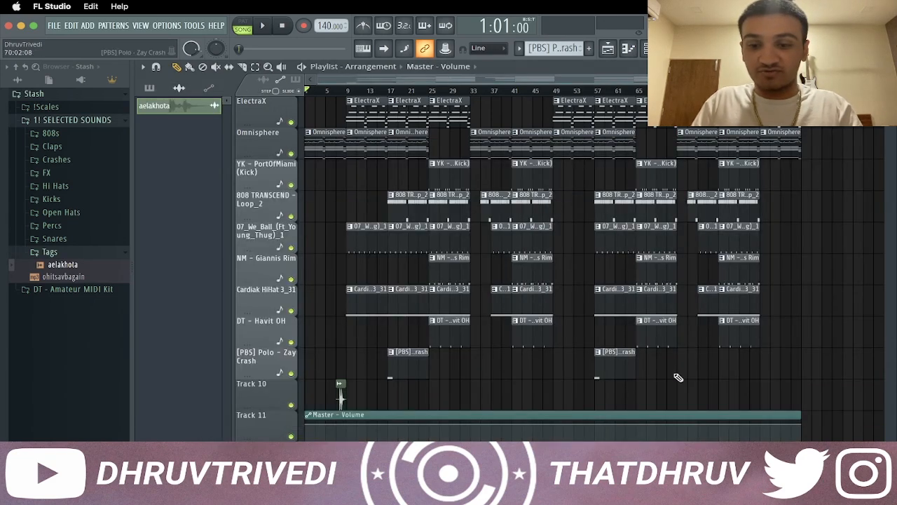
# Add a control point at about bar 89 of the Master volume automation clip
pyautogui.rightClick(760, 424)
pyautogui.click(760, 423)
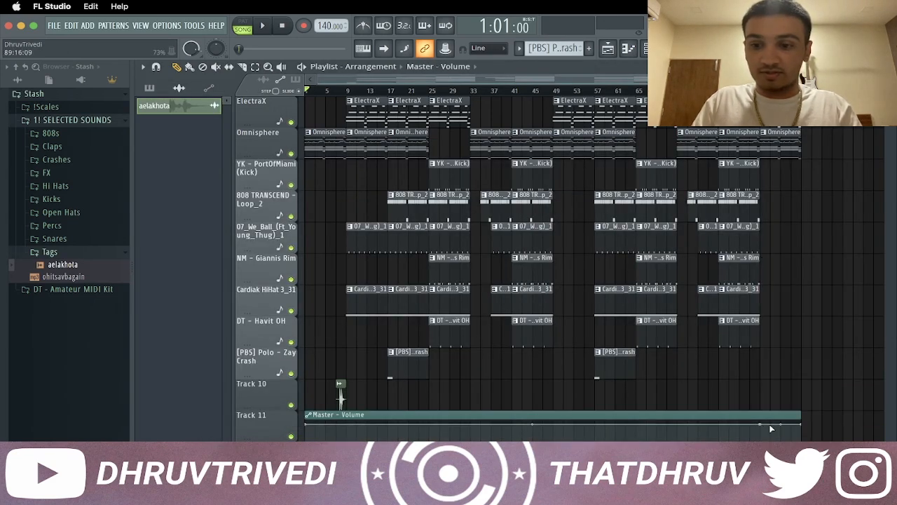